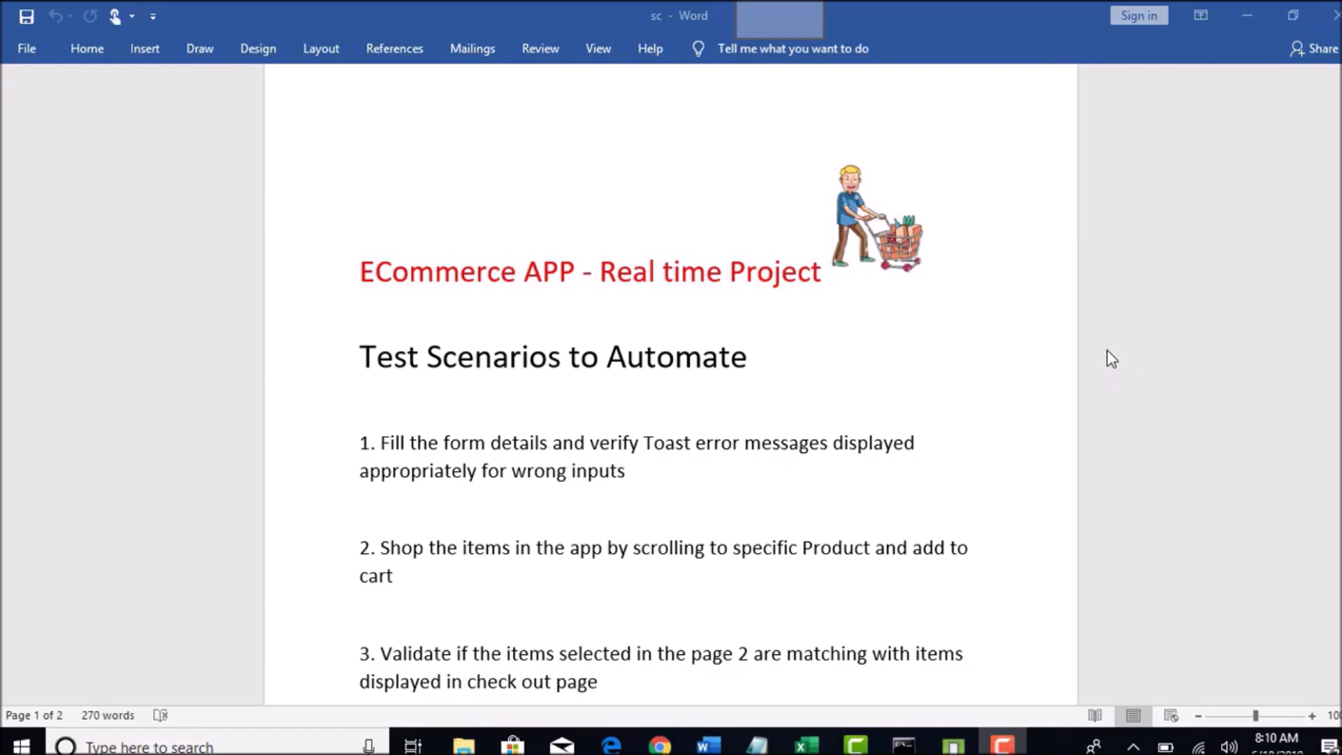
Bring the Android emulator up beside the Word test-scenarios document, moved up and right.
{"action": "scroll", "coordinate": [1106, 351], "scroll_direction": "down", "scroll_amount": 1}
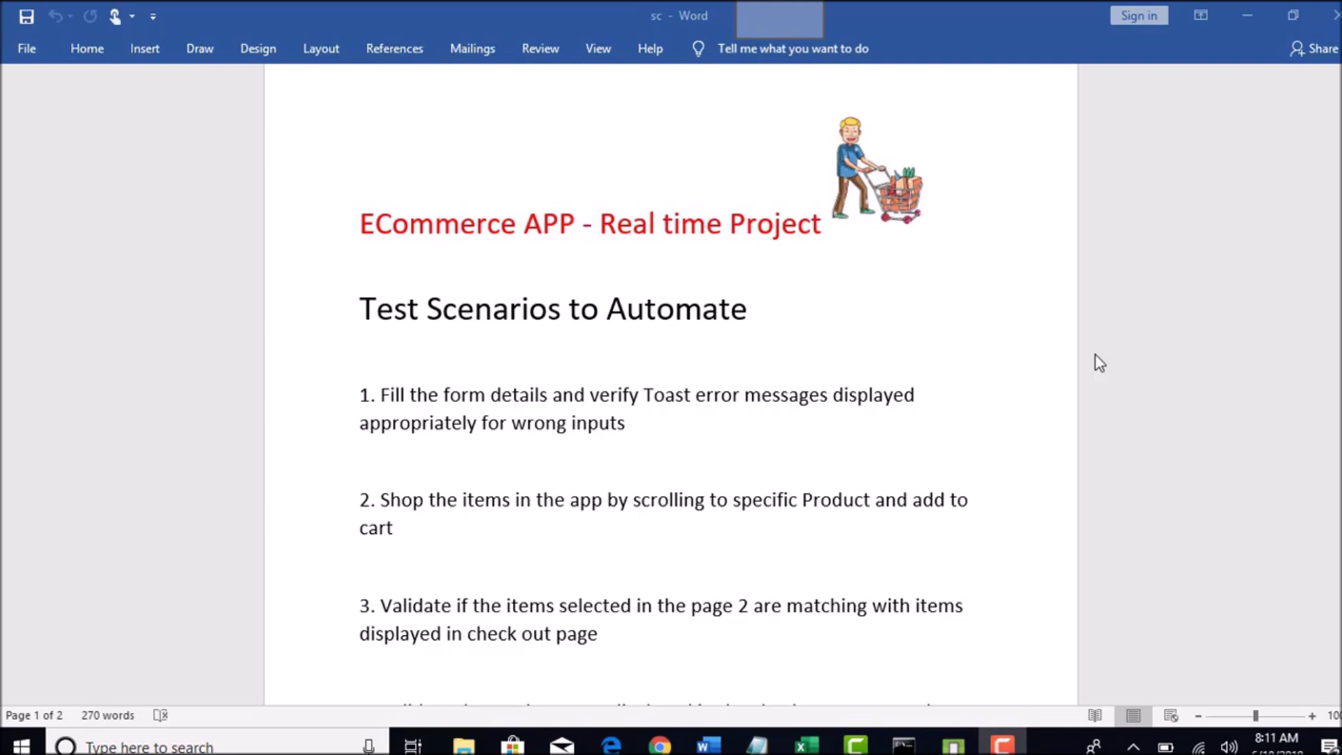
{"action": "left_click", "coordinate": [954, 744]}
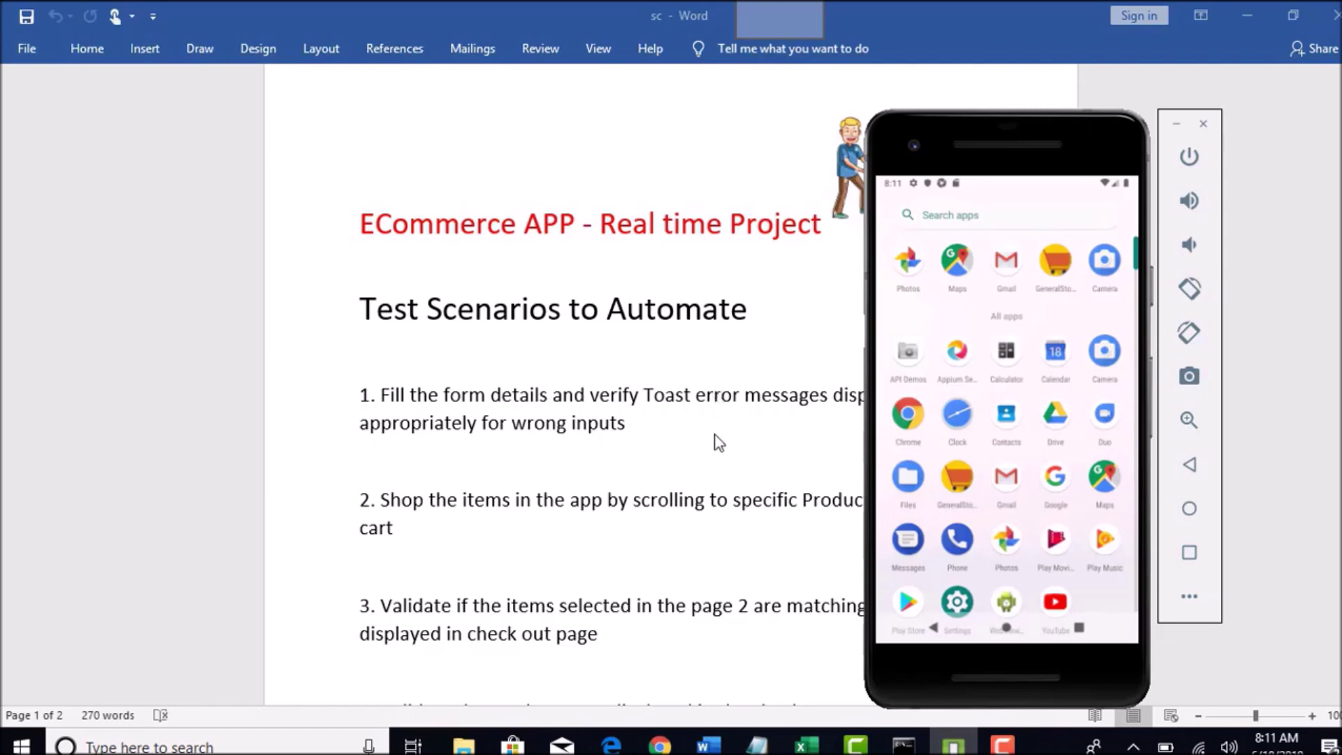
{"action": "left_click_drag", "start_coordinate": [981, 144], "coordinate": [1063, 131]}
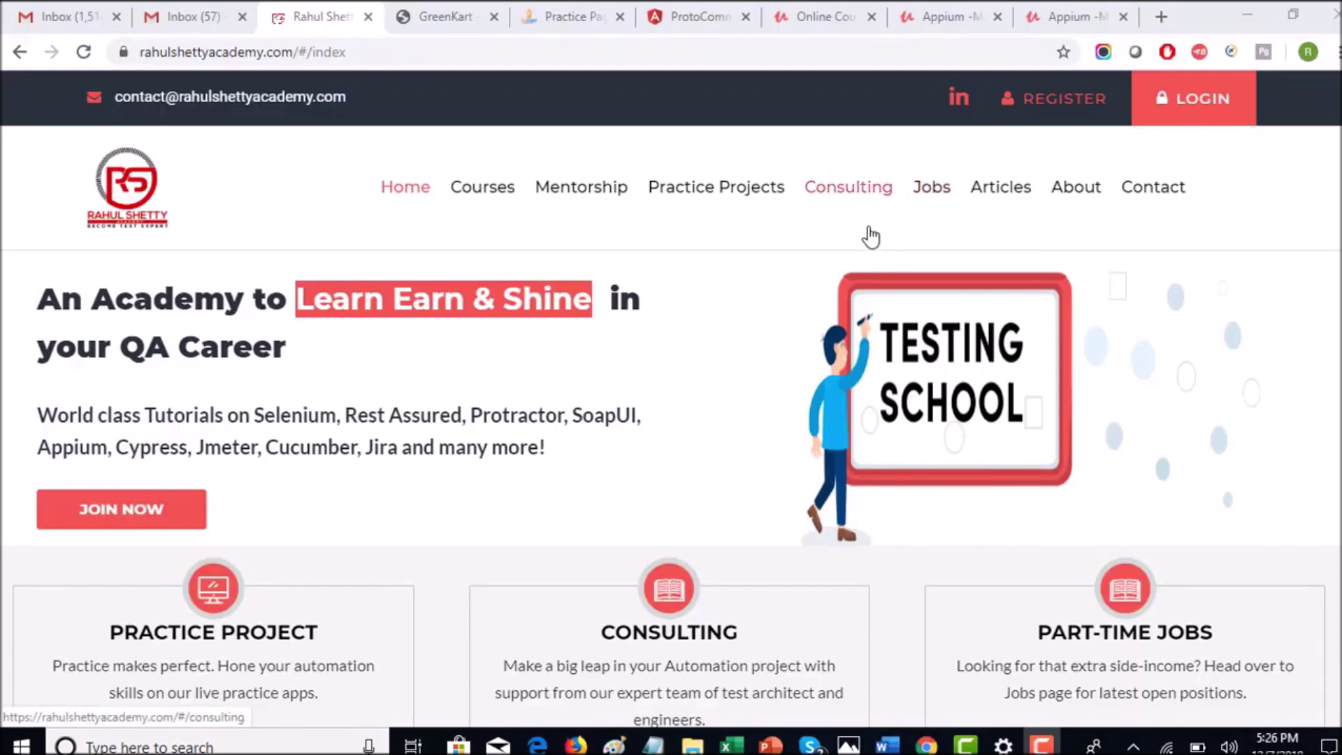
Go to the academy site's Practice Projects page and scroll down to the download links.
{"action": "left_click", "coordinate": [341, 56]}
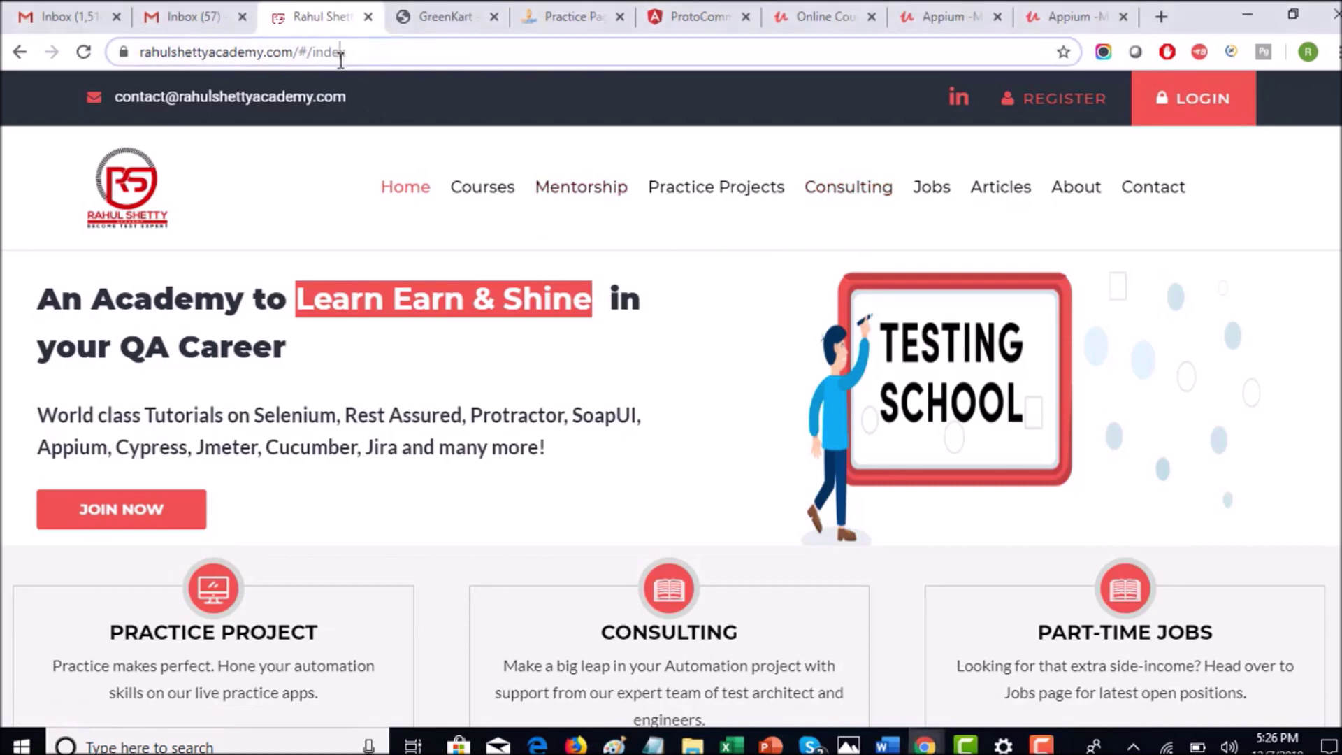
{"action": "left_click", "coordinate": [754, 202]}
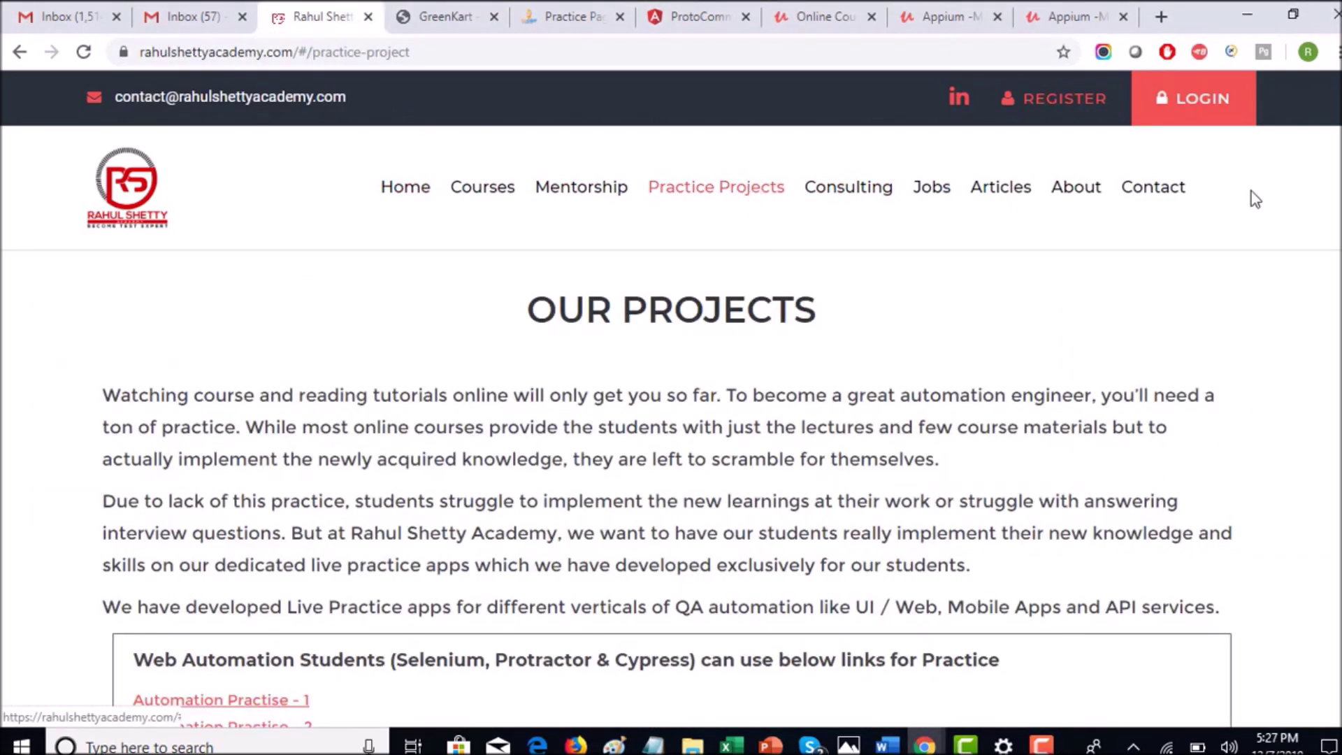
{"action": "scroll", "coordinate": [1251, 190], "scroll_direction": "down", "scroll_amount": 5}
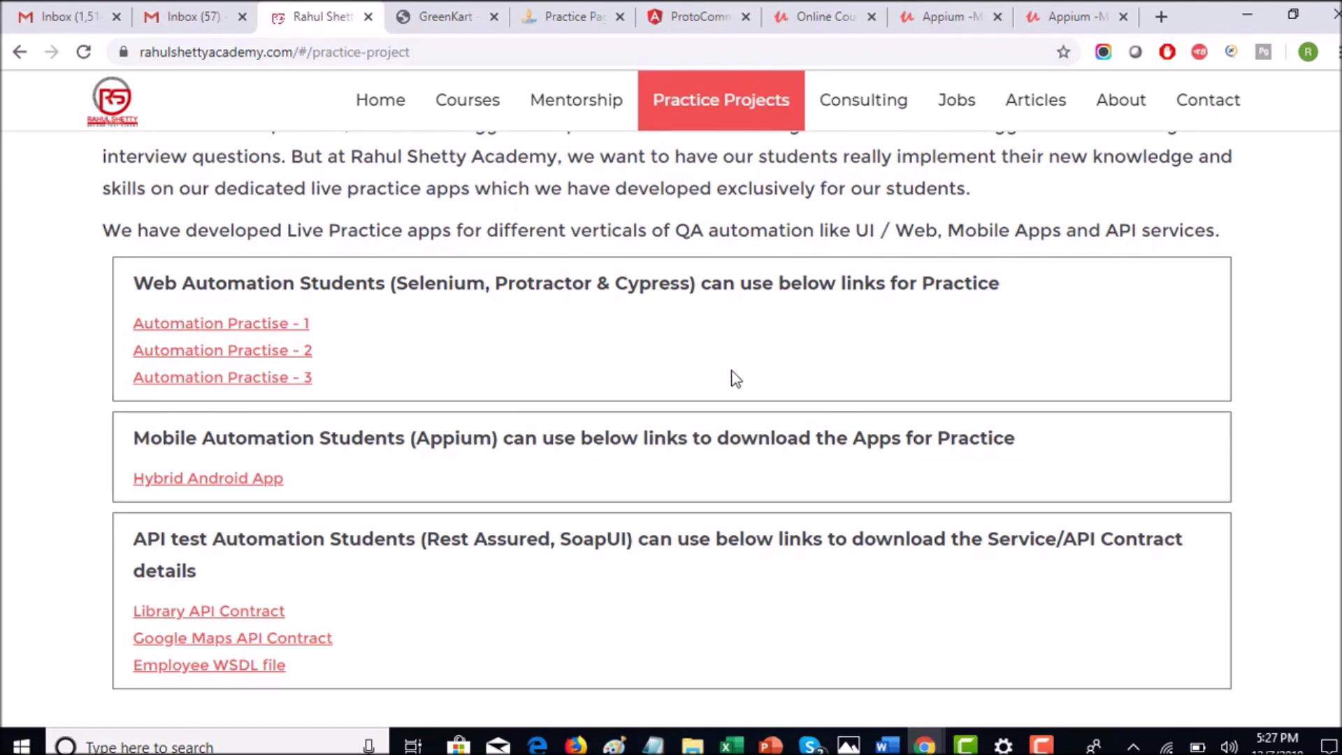
Highlight the Mobile Automation and Web Automation headings and the word Appium.
{"action": "left_click_drag", "start_coordinate": [303, 438], "coordinate": [576, 437]}
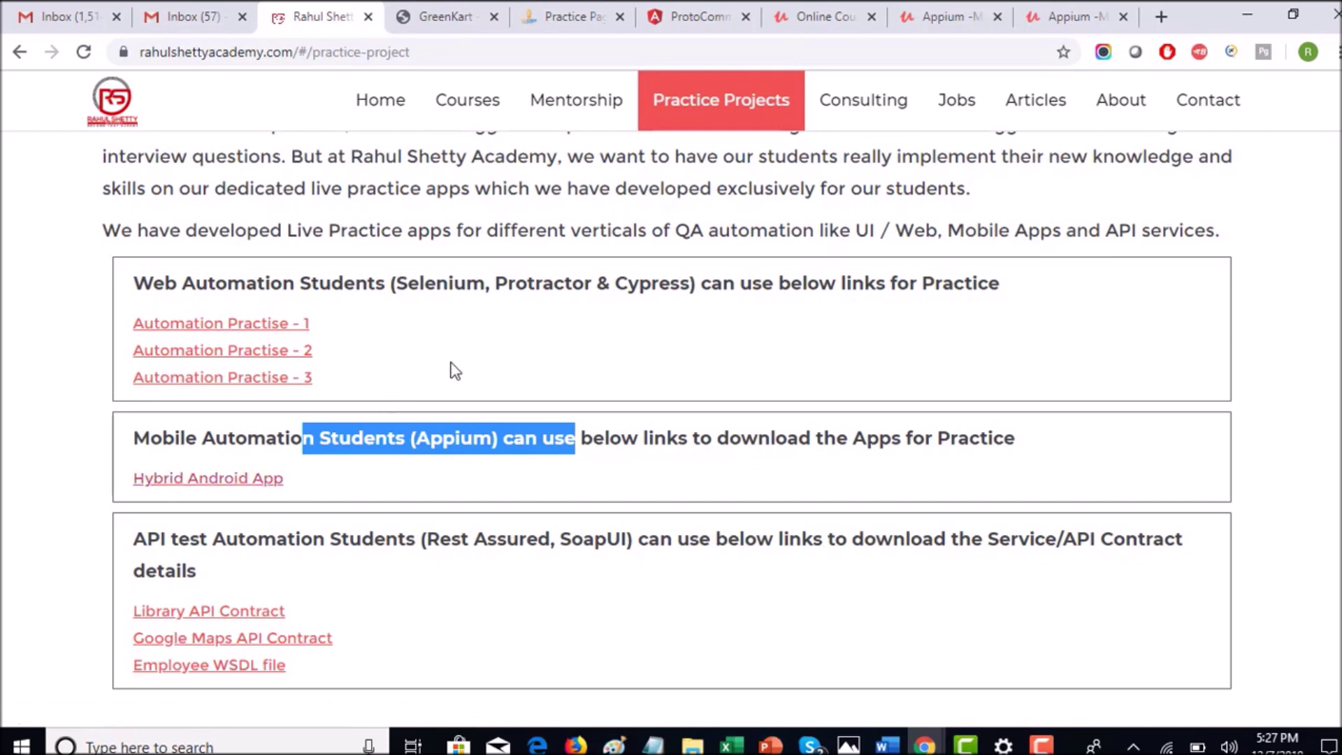
{"action": "left_click_drag", "start_coordinate": [448, 284], "coordinate": [767, 277]}
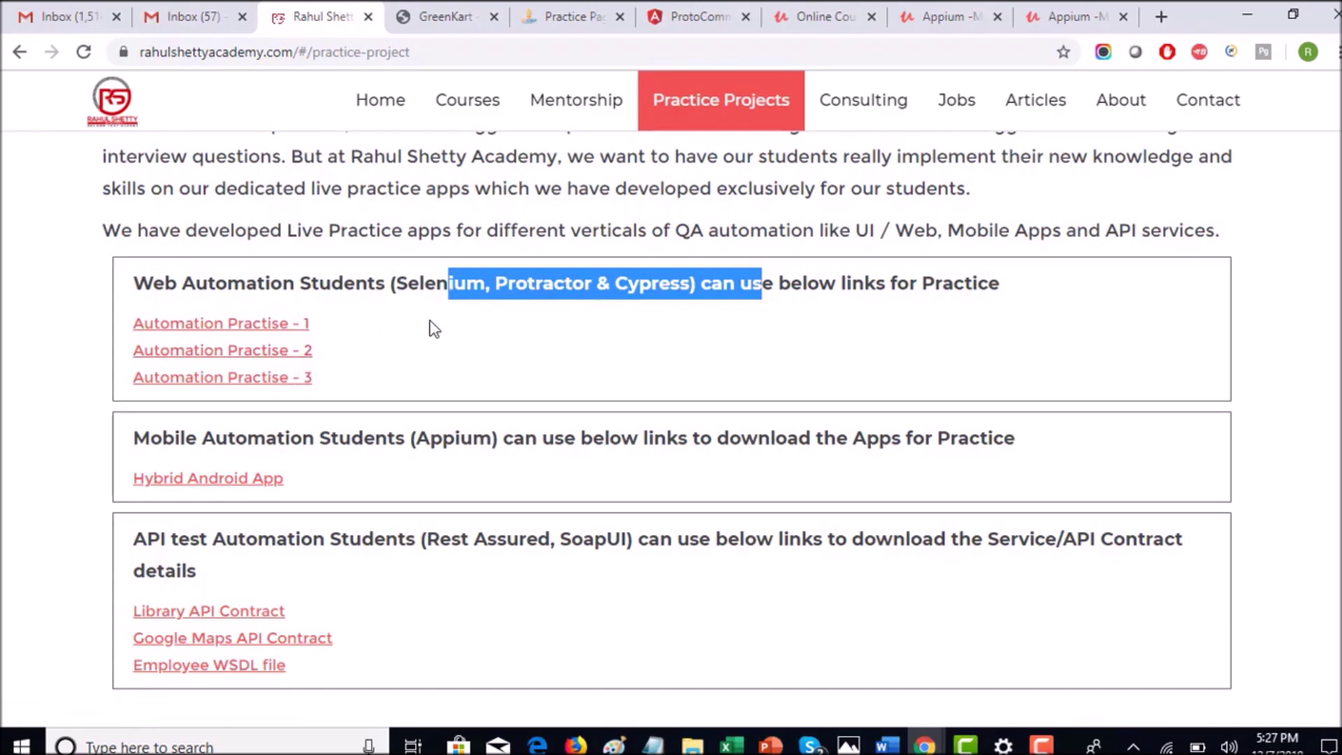
{"action": "double_click", "coordinate": [461, 446]}
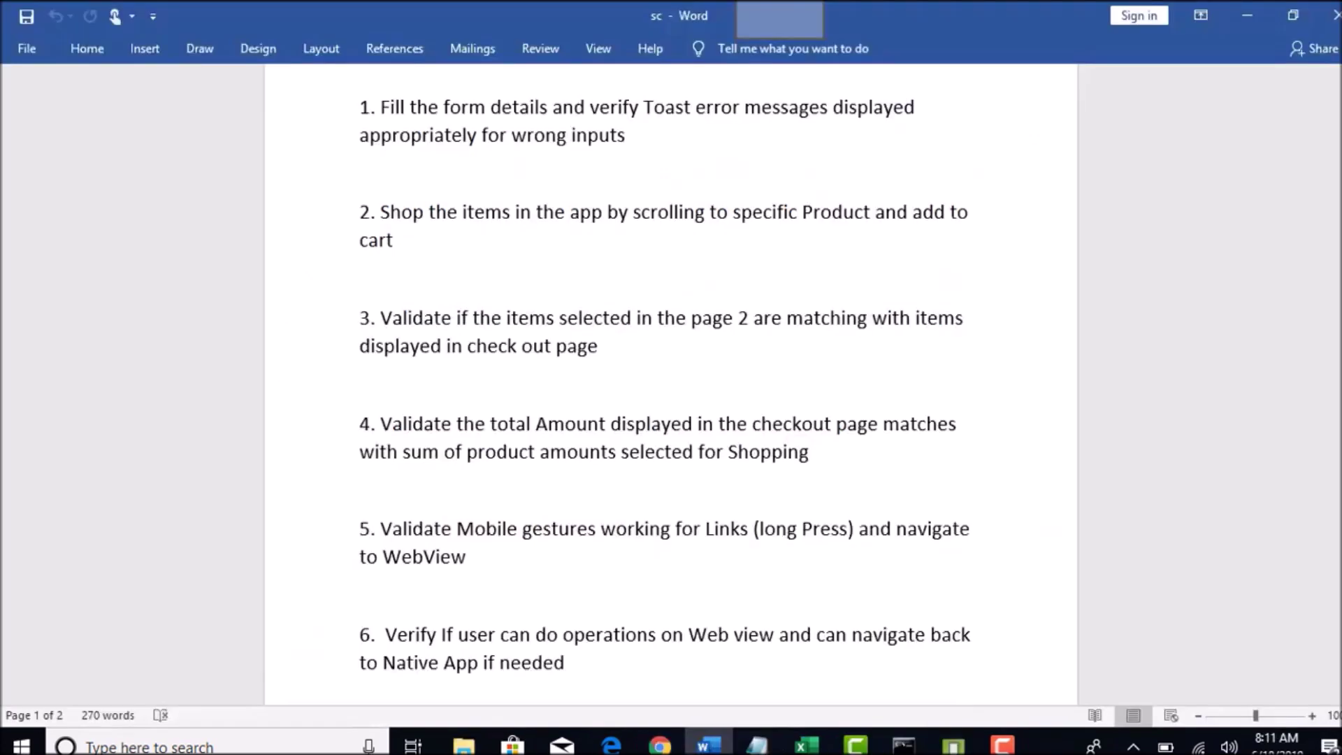
{"action": "scroll", "coordinate": [1090, 436], "scroll_direction": "up", "scroll_amount": 5}
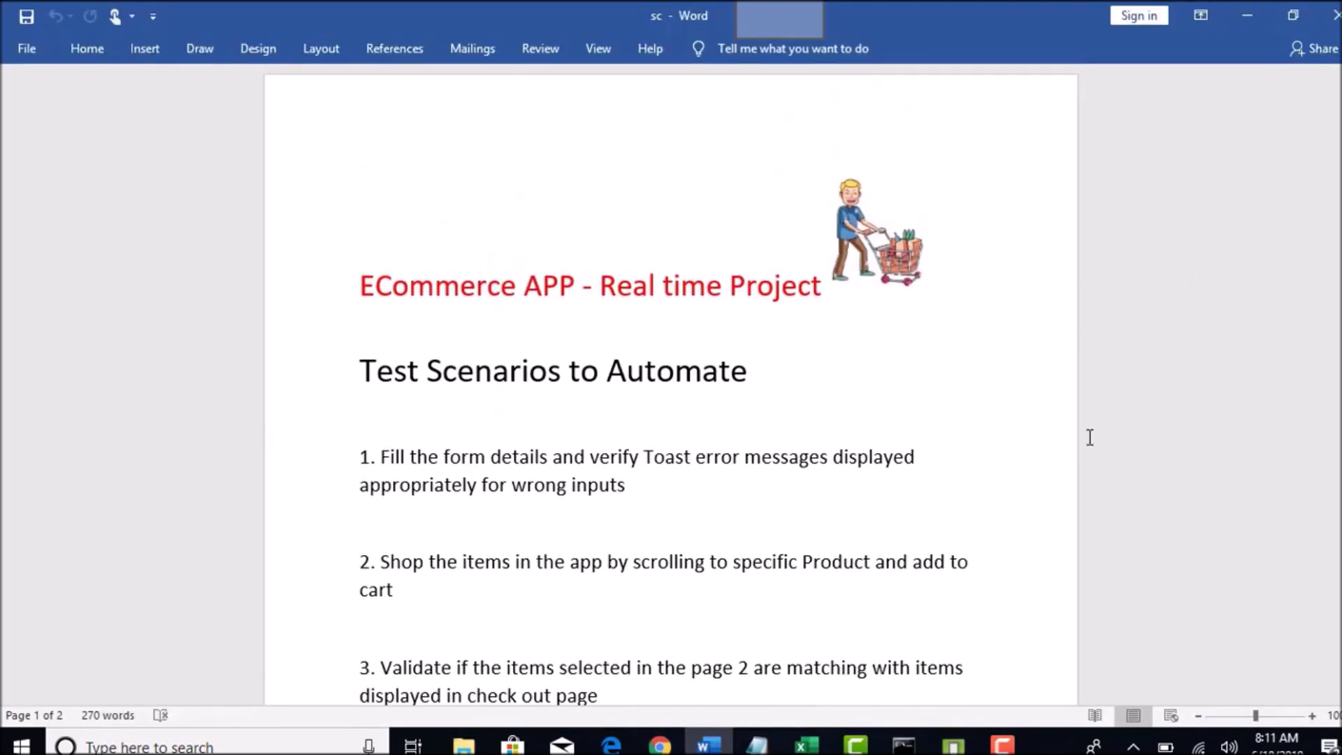
Launch the GeneralStore app and go back from the Cart to its opening form.
{"action": "left_click", "coordinate": [955, 743]}
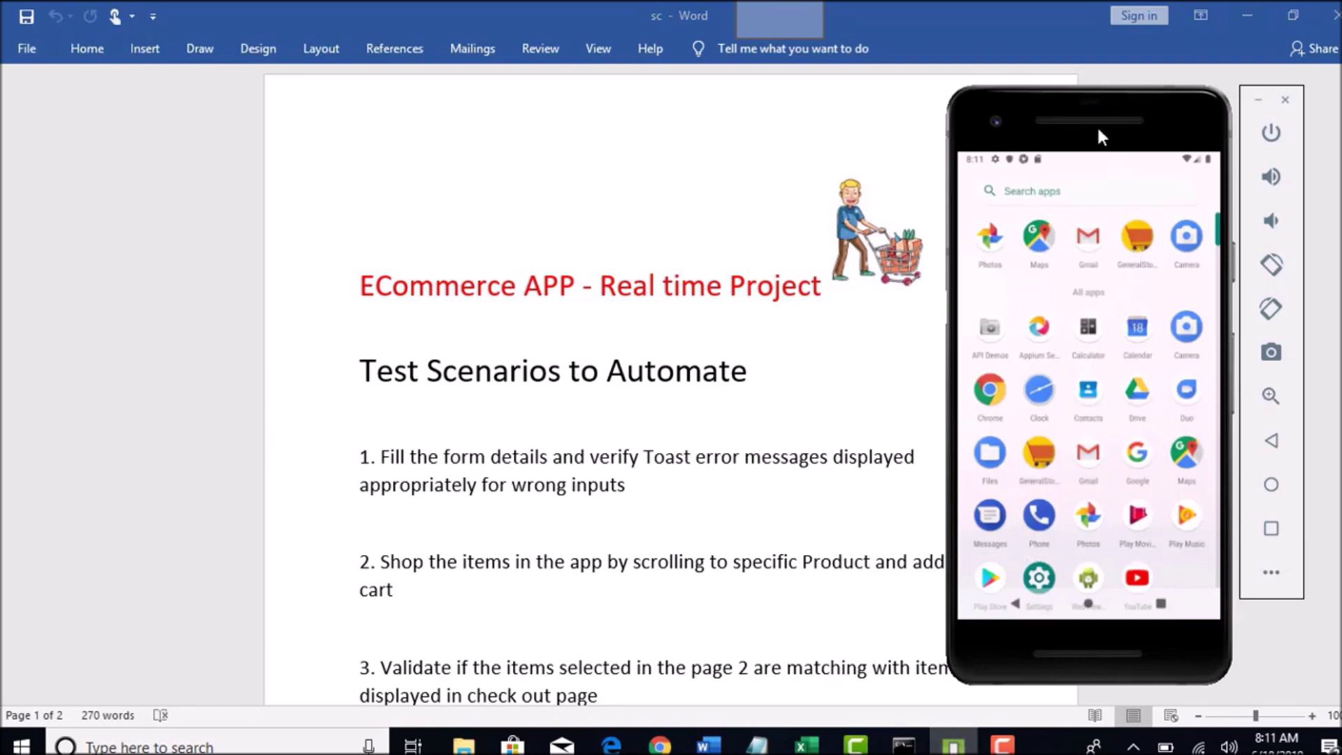
{"action": "left_click_drag", "start_coordinate": [1097, 125], "coordinate": [1097, 62]}
{"action": "left_click", "coordinate": [1138, 179]}
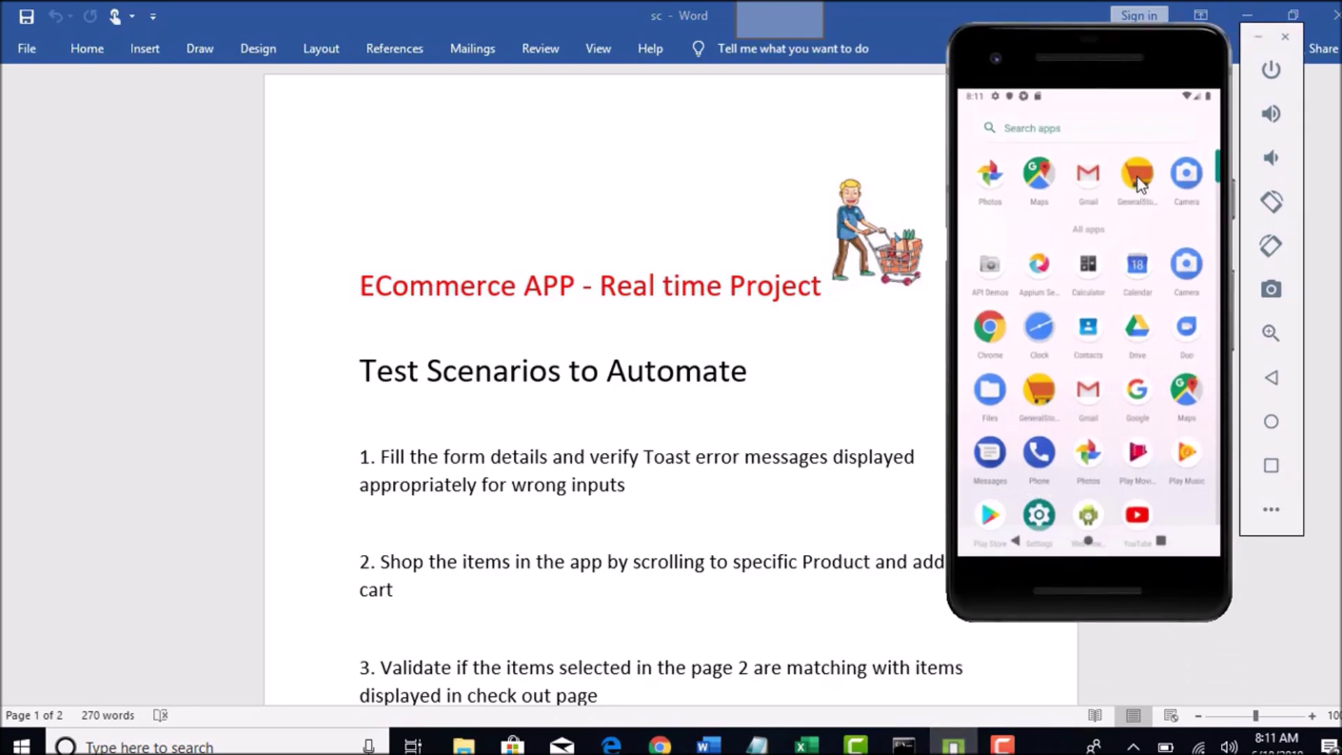
{"action": "left_click", "coordinate": [1137, 179]}
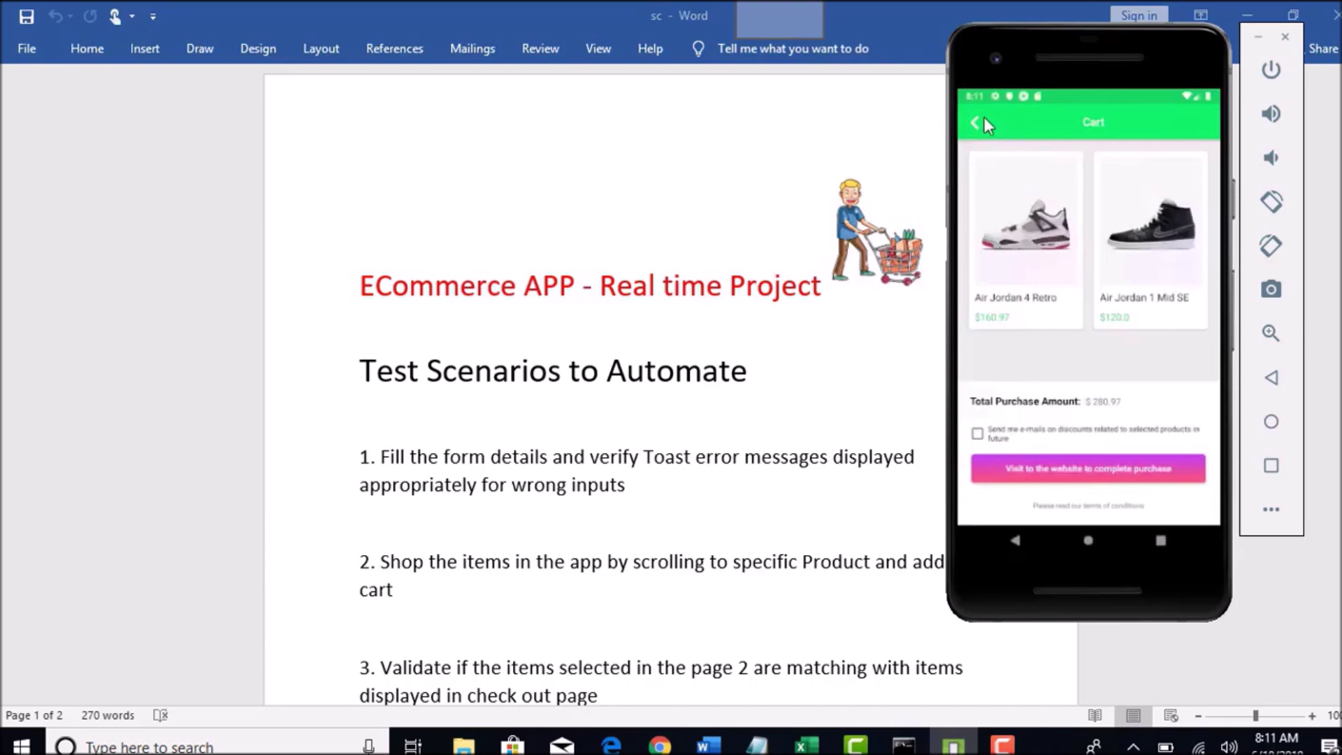
{"action": "left_click", "coordinate": [979, 116]}
{"action": "left_click", "coordinate": [979, 116]}
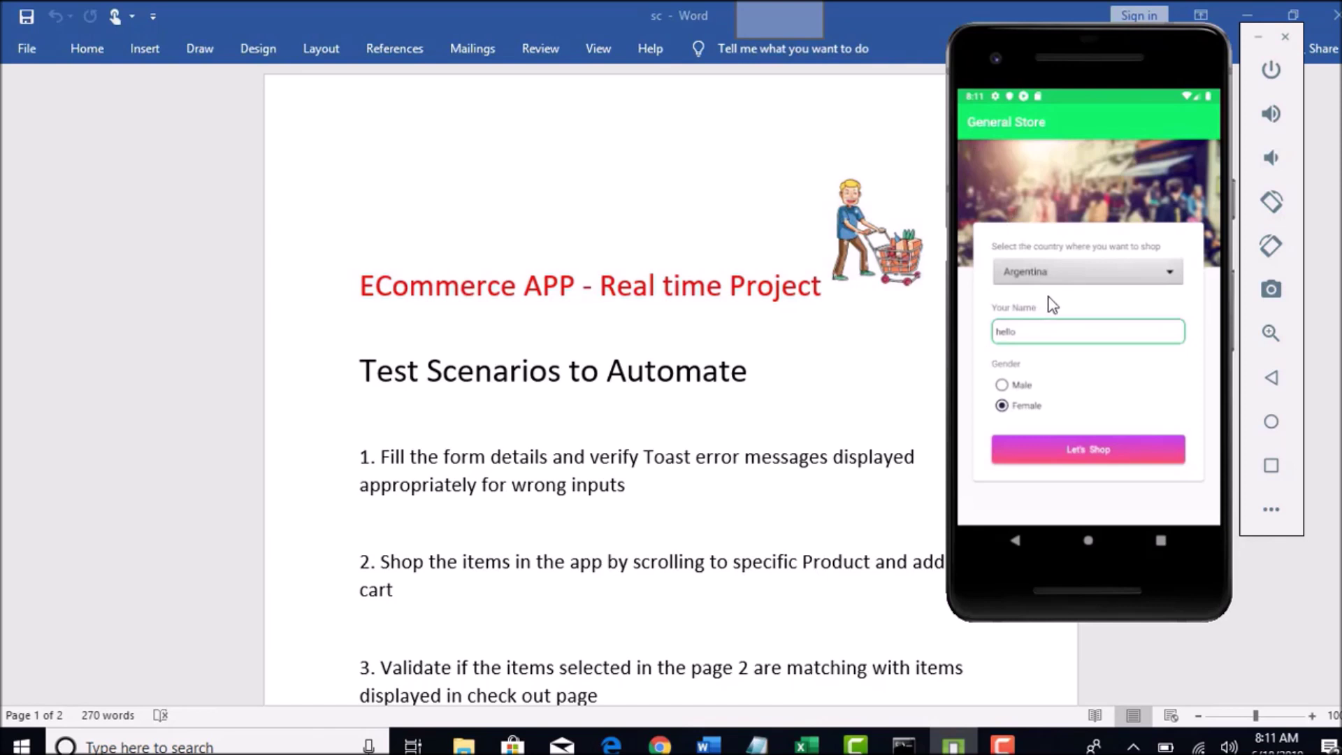
Choose Bahamas as the country and keep Female as the gender.
{"action": "left_click", "coordinate": [1076, 275]}
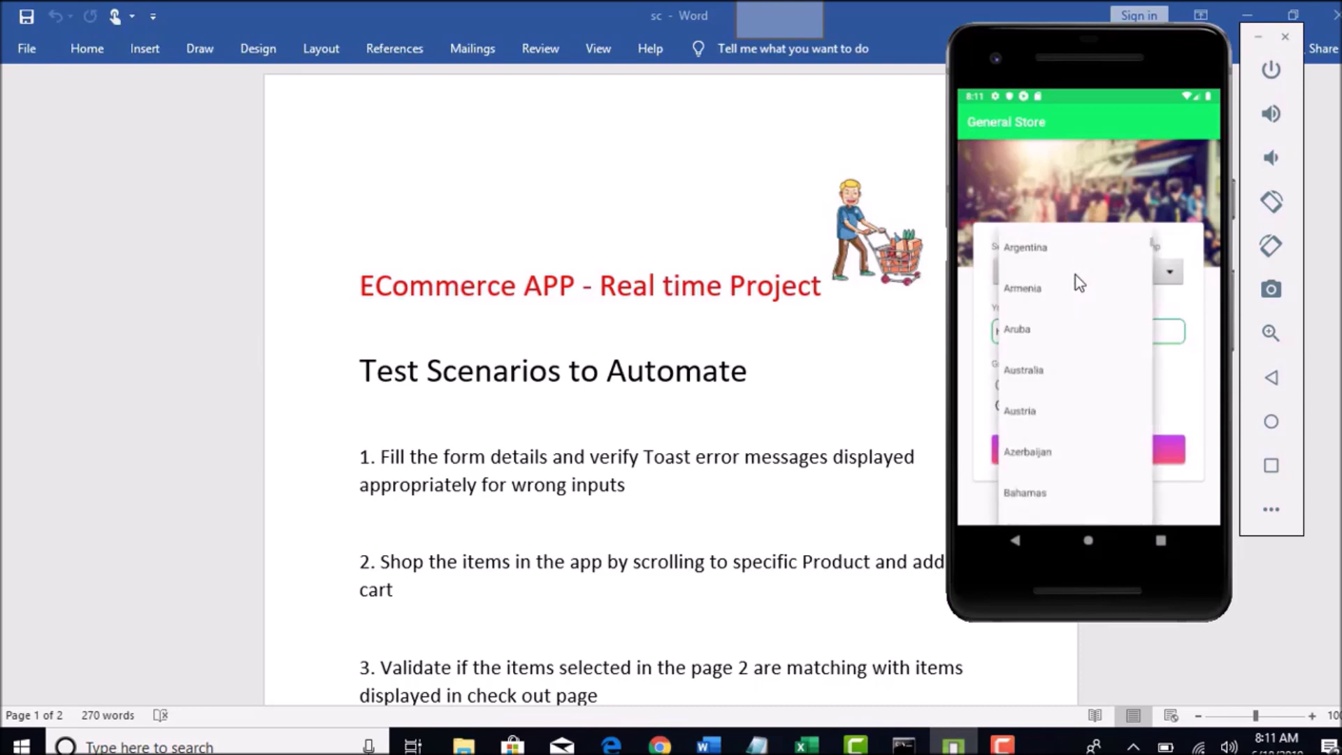
{"action": "scroll", "coordinate": [1064, 372], "scroll_direction": "down", "scroll_amount": 3}
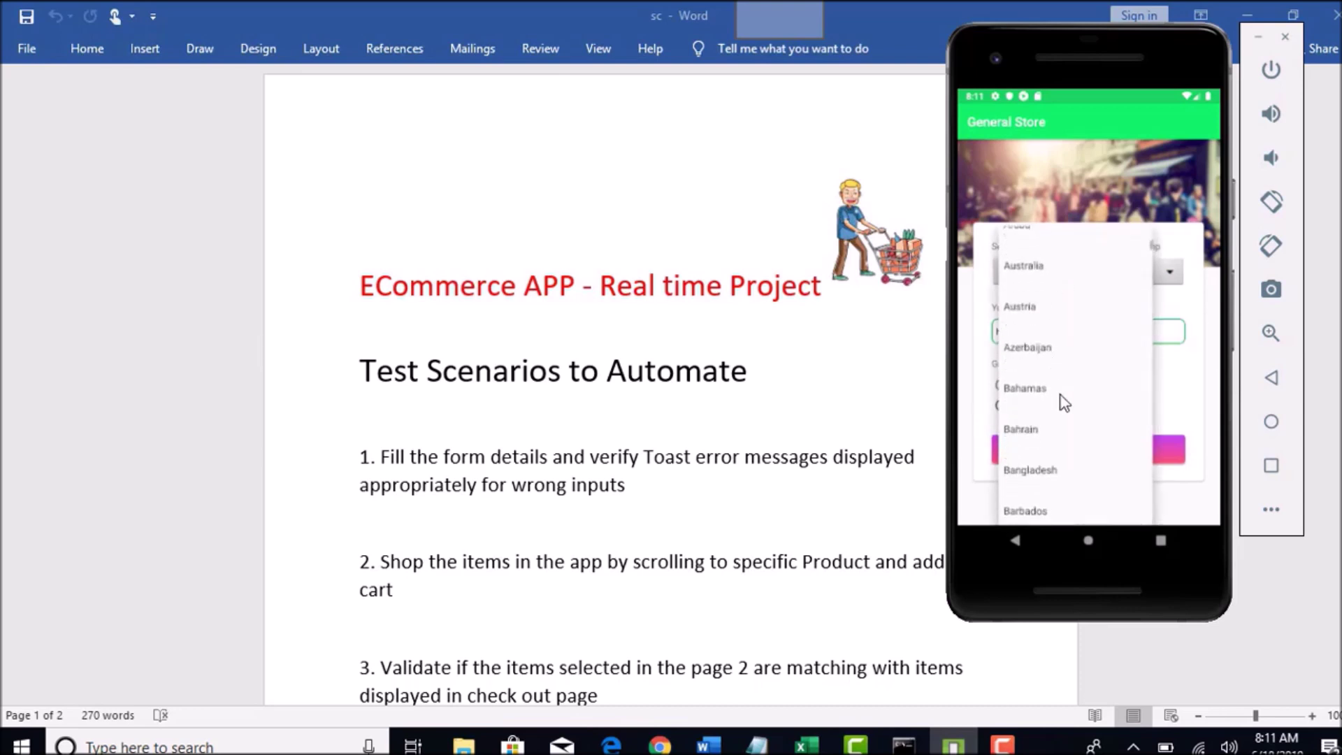
{"action": "left_click", "coordinate": [1063, 406]}
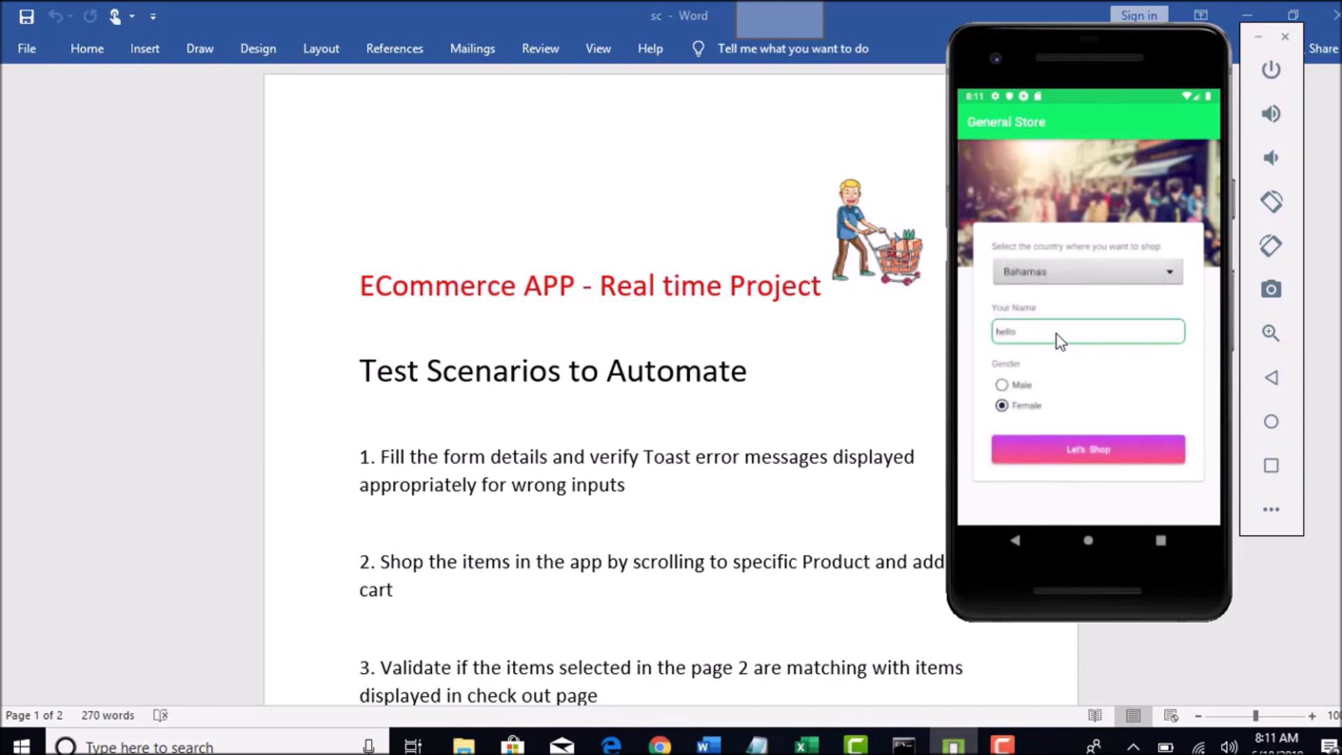
{"action": "left_click", "coordinate": [1001, 385]}
{"action": "left_click", "coordinate": [1001, 406]}
Replace the shopper name with 'rahul' and submit the form with Let's Shop.
{"action": "left_click", "coordinate": [1031, 326]}
{"action": "key", "text": "BackSpace"}
{"action": "key", "text": "BackSpace"}
{"action": "key", "text": "BackSpace"}
{"action": "key", "text": "BackSpace"}
{"action": "key", "text": "BackSpace"}
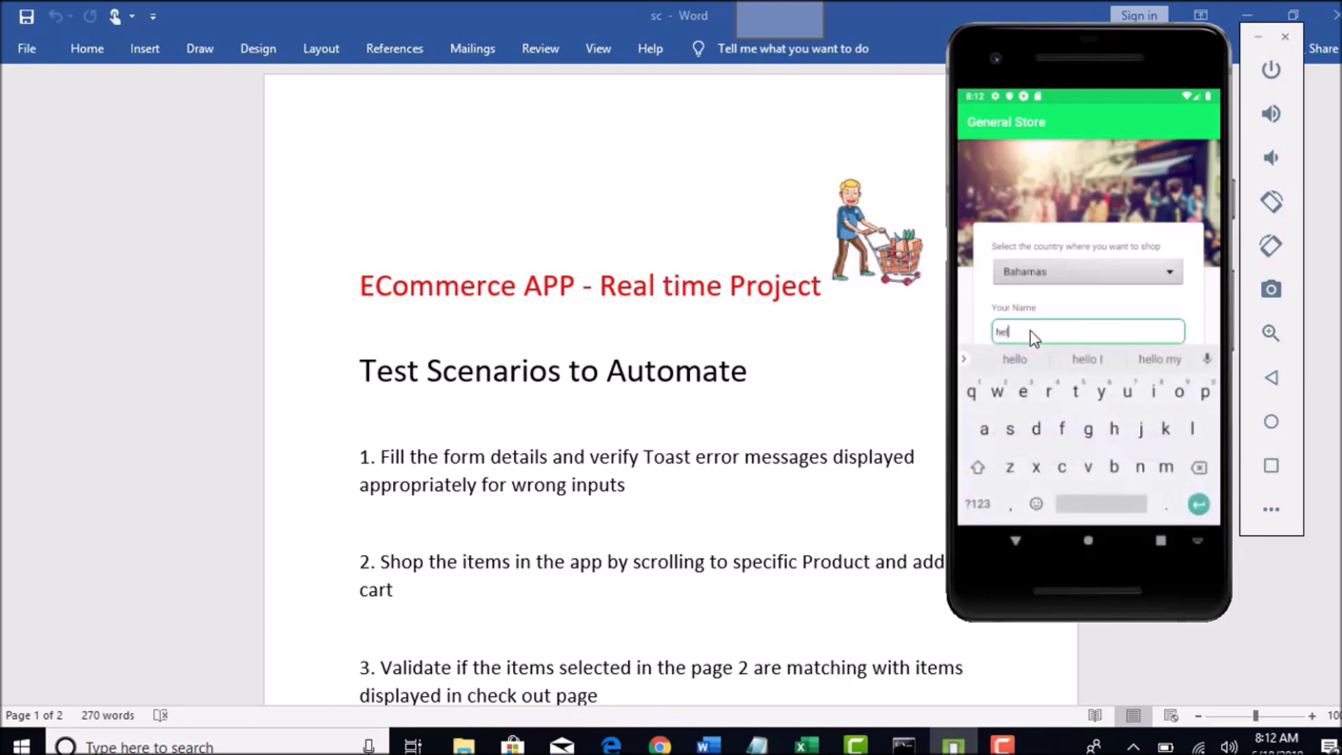
{"action": "type", "text": "rahul"}
{"action": "left_click", "coordinate": [1013, 539]}
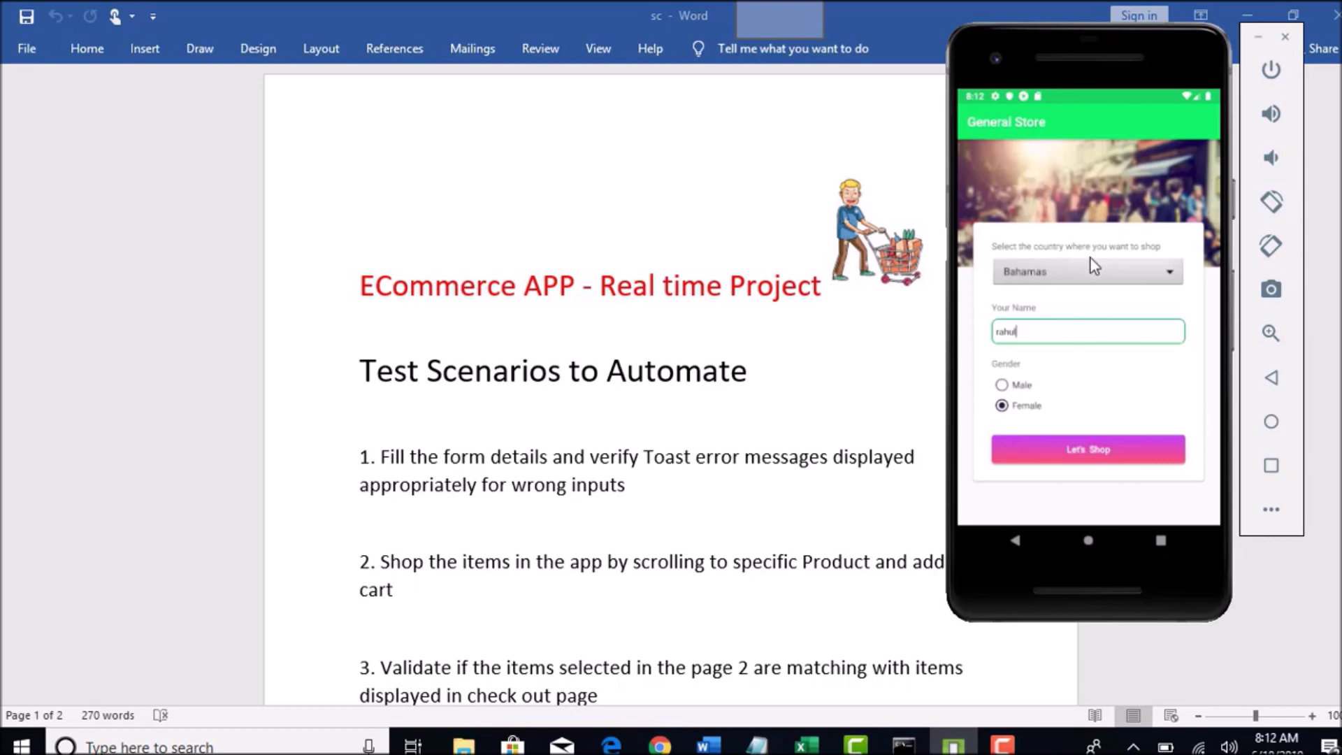
{"action": "left_click", "coordinate": [1101, 451]}
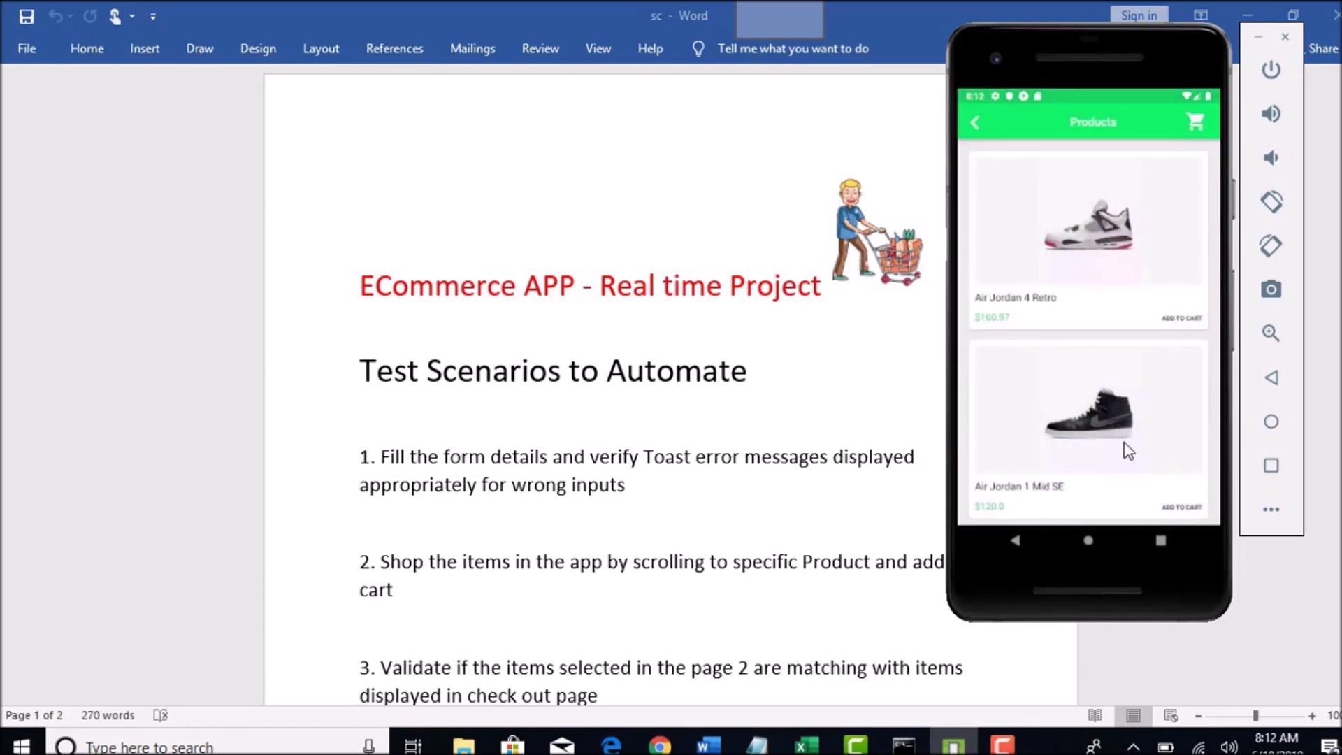
Add Air Jordan 4 Retro and Converse All Star to the cart from the Products list.
{"action": "left_click_drag", "start_coordinate": [1127, 451], "coordinate": [1129, 213]}
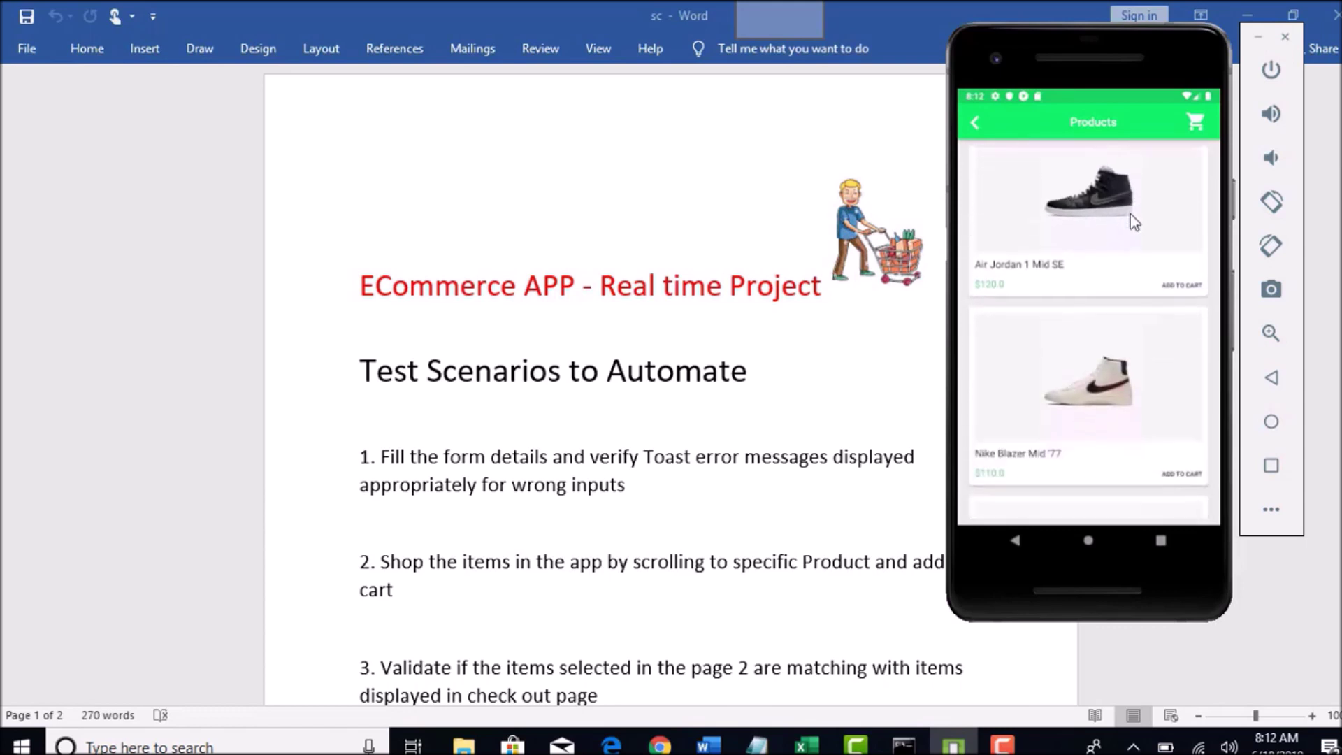
{"action": "left_click_drag", "start_coordinate": [1126, 399], "coordinate": [1120, 308]}
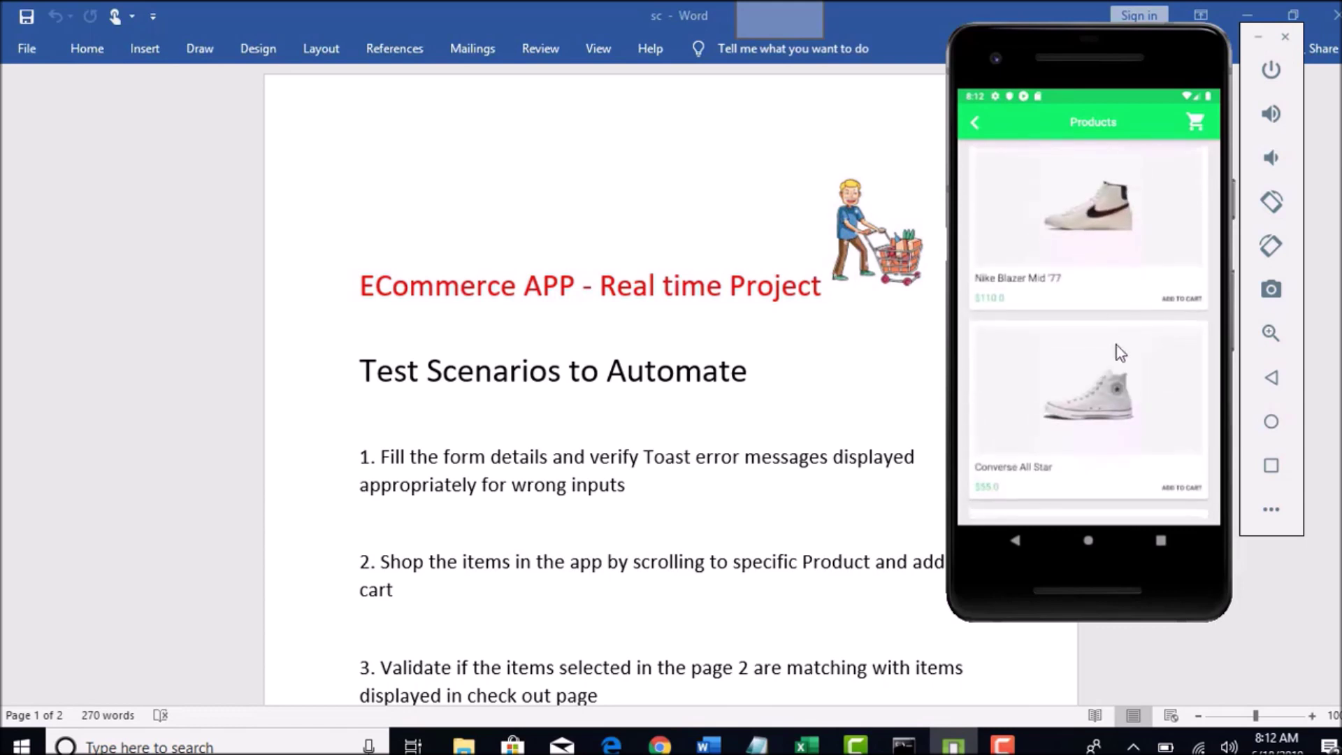
{"action": "left_click_drag", "start_coordinate": [1103, 392], "coordinate": [1119, 220]}
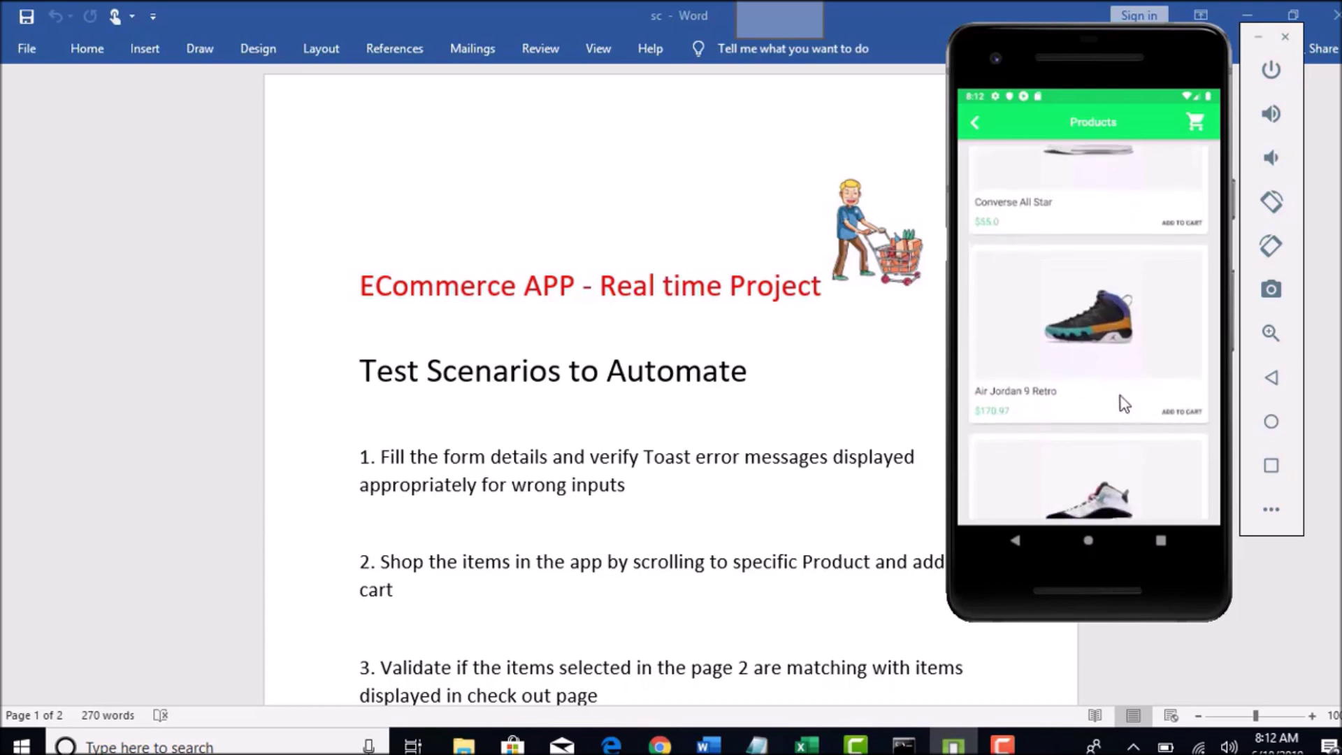
{"action": "left_click_drag", "start_coordinate": [1123, 405], "coordinate": [1129, 593]}
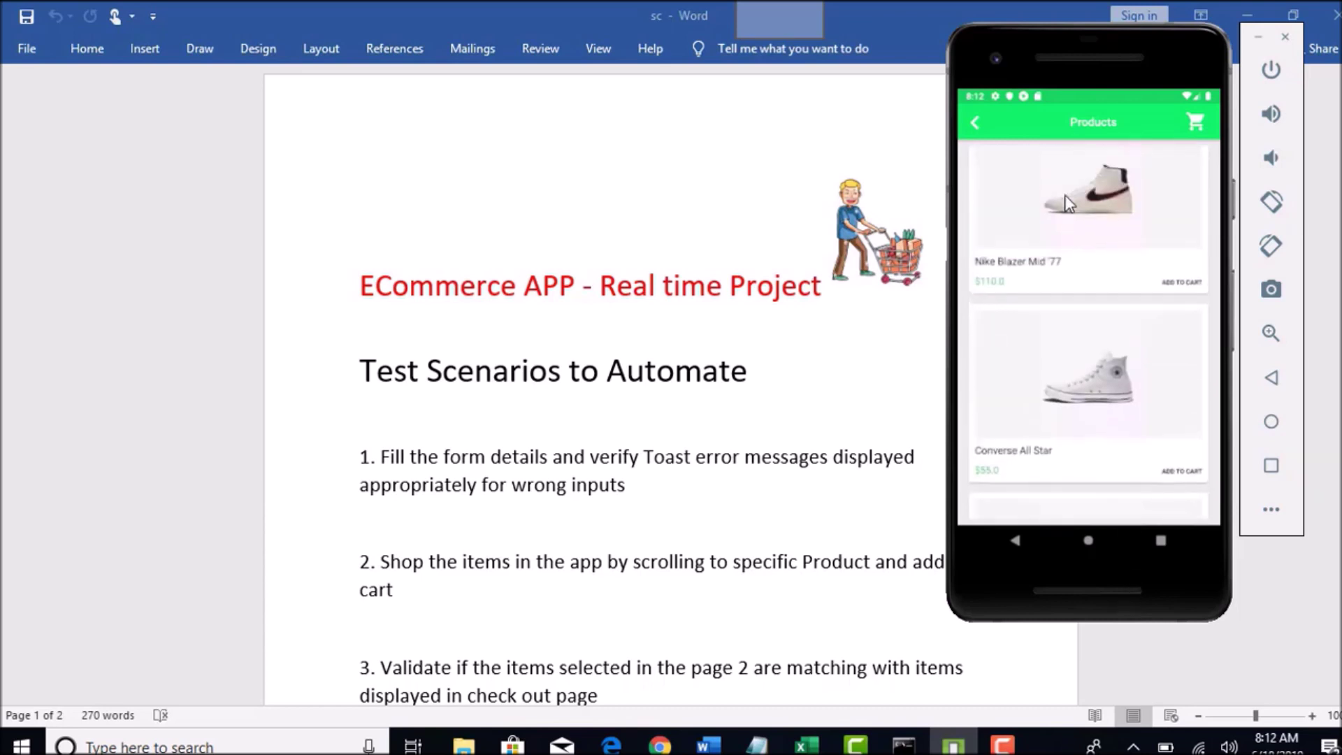
{"action": "left_click_drag", "start_coordinate": [1093, 280], "coordinate": [1108, 473]}
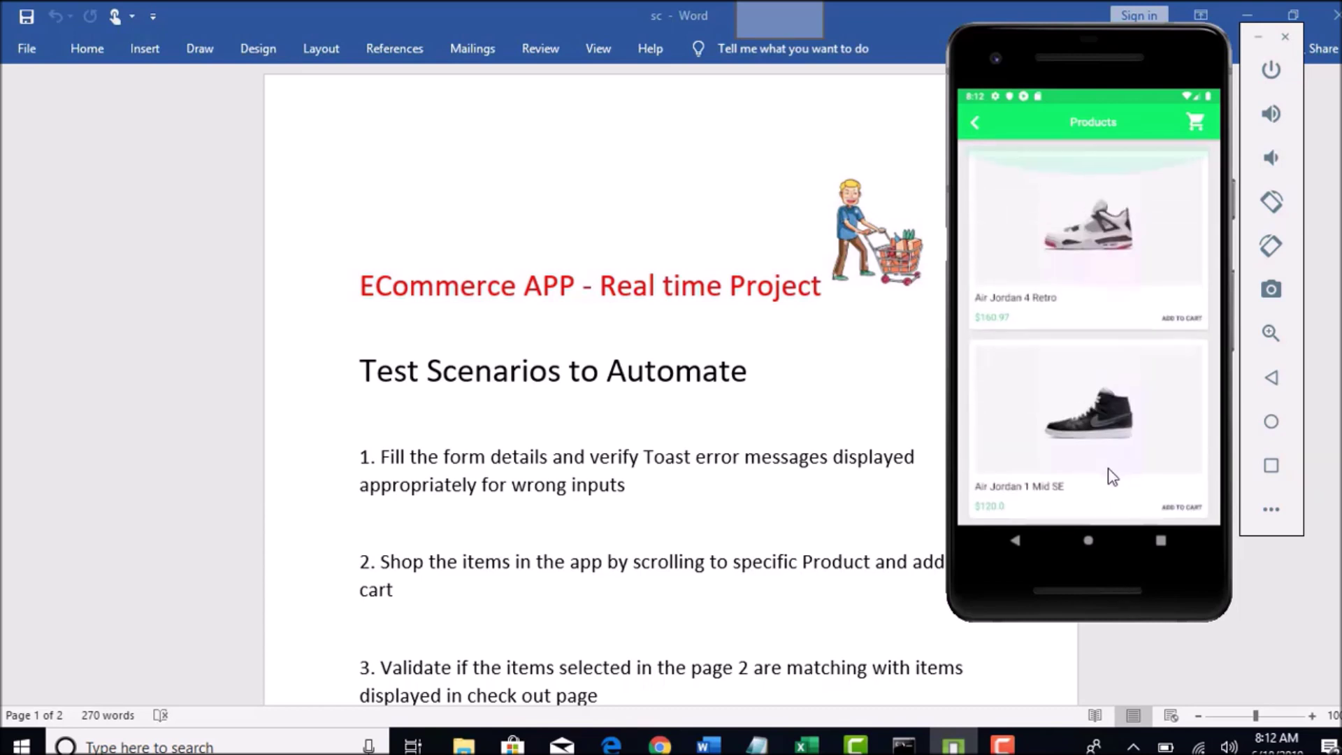
{"action": "left_click", "coordinate": [1179, 319]}
{"action": "scroll", "coordinate": [1162, 409], "scroll_direction": "down", "scroll_amount": 5}
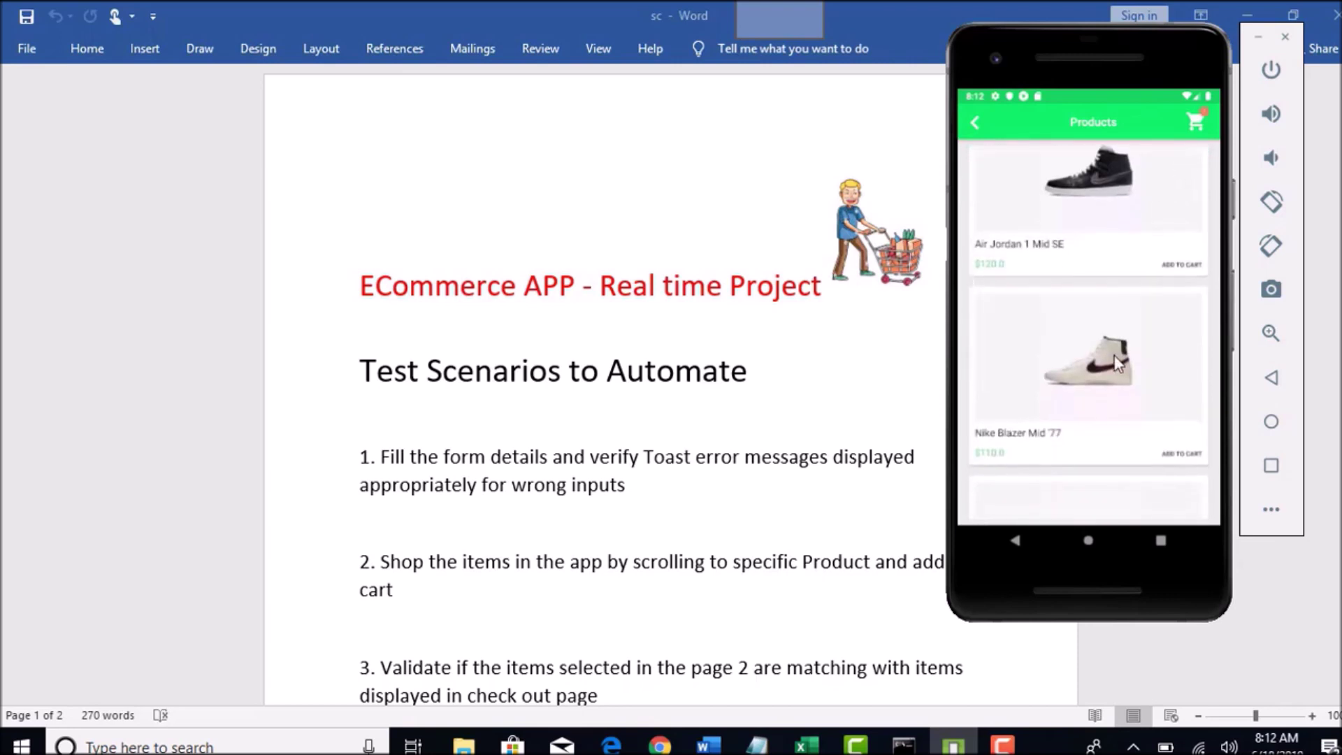
{"action": "scroll", "coordinate": [1162, 320], "scroll_direction": "down", "scroll_amount": 2}
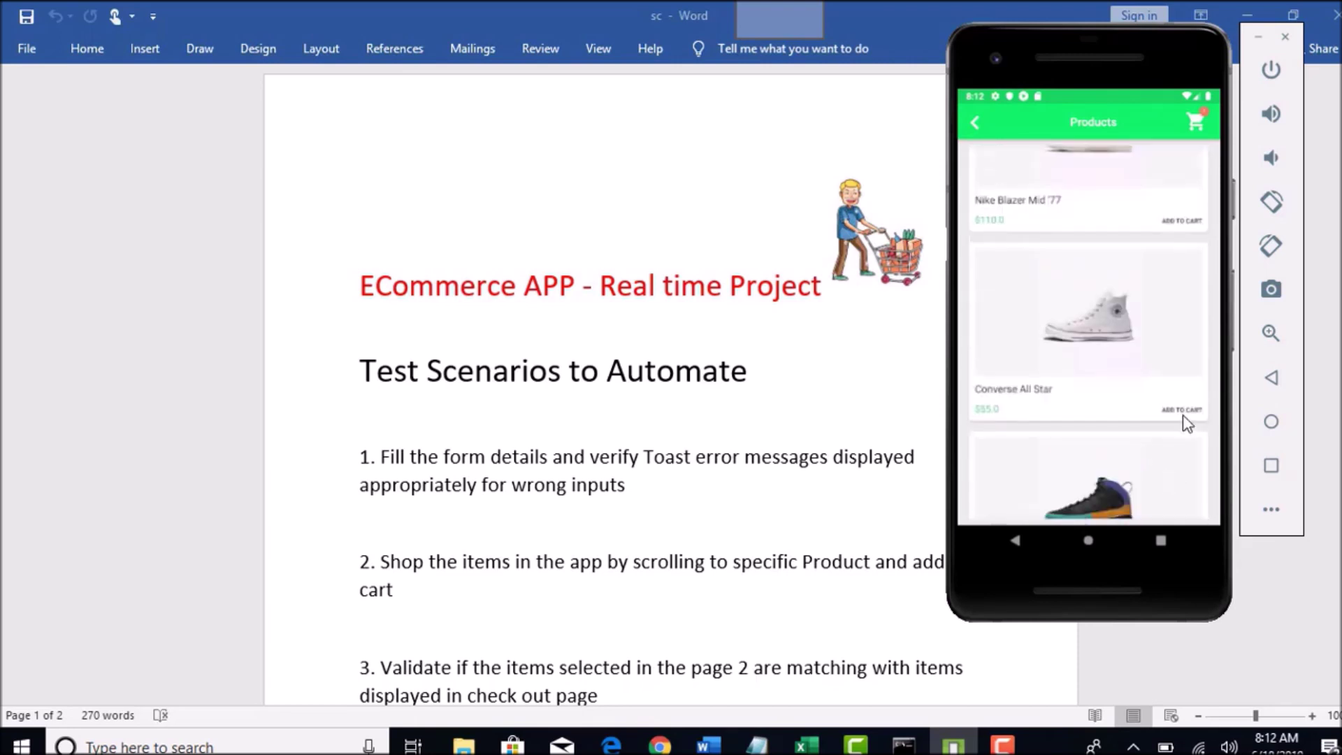
{"action": "left_click", "coordinate": [1182, 413]}
Review both items in the cart, then return to the Products list.
{"action": "left_click_drag", "start_coordinate": [1129, 287], "coordinate": [1142, 593]}
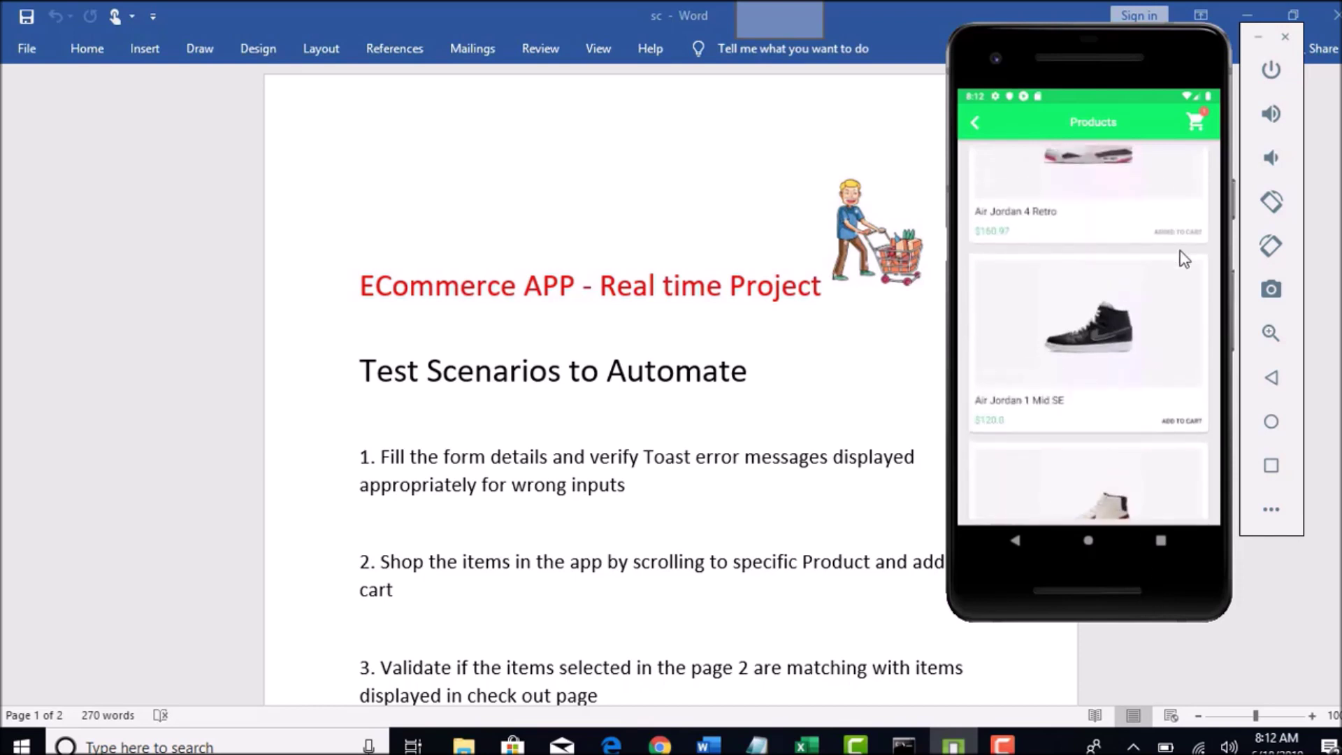
{"action": "left_click_drag", "start_coordinate": [1127, 283], "coordinate": [1141, 464]}
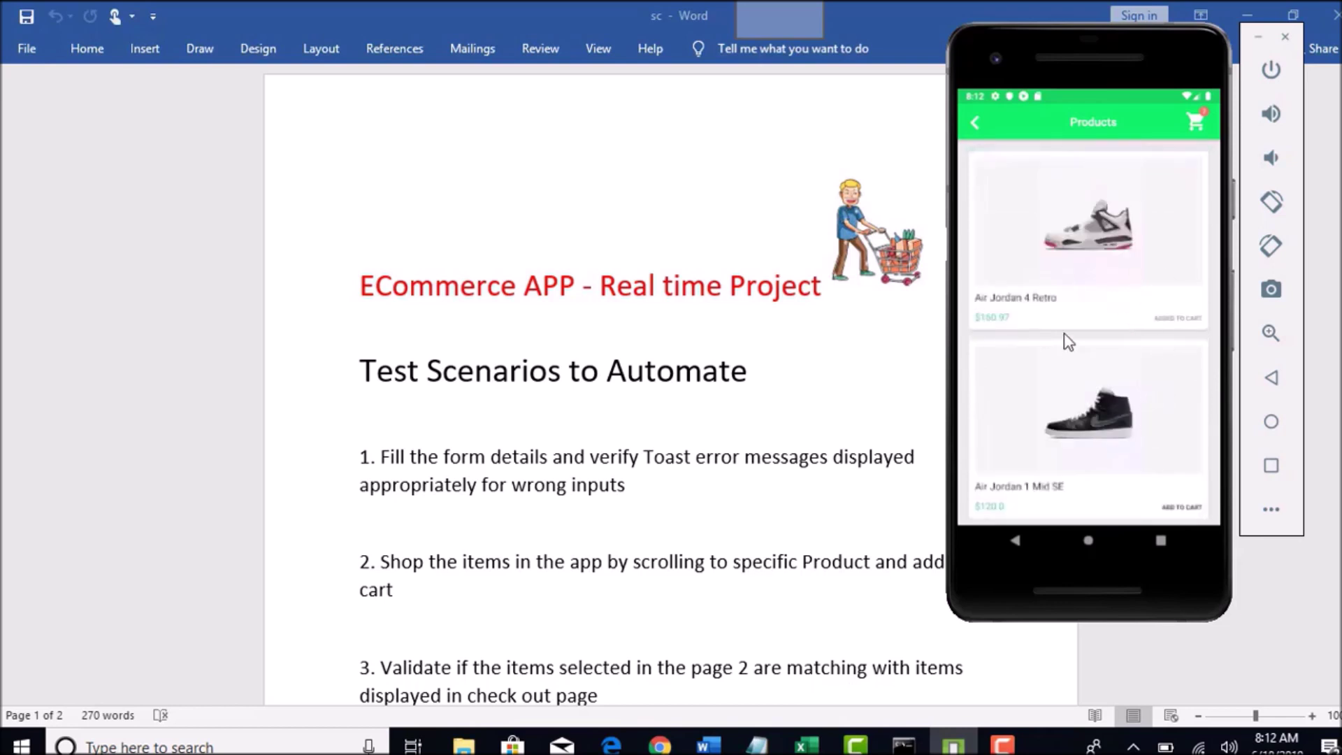
{"action": "left_click", "coordinate": [1197, 120]}
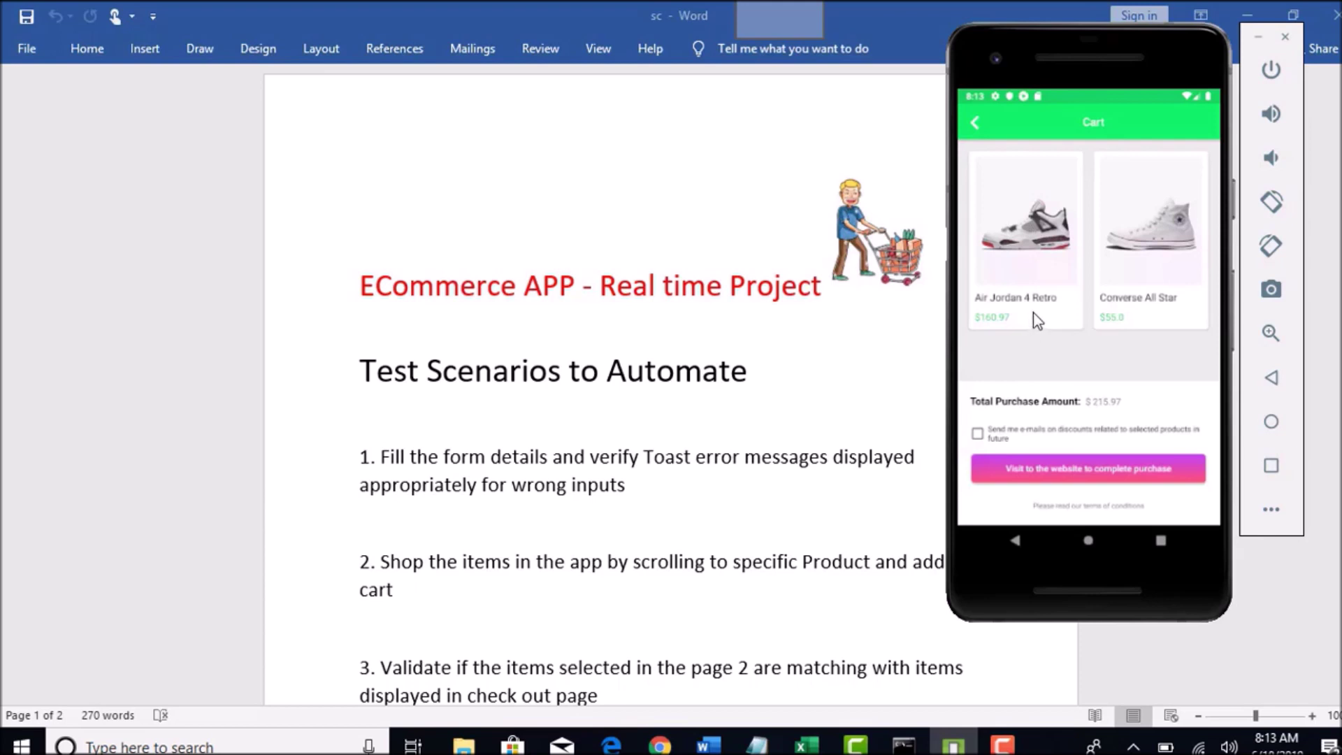
{"action": "left_click", "coordinate": [979, 124]}
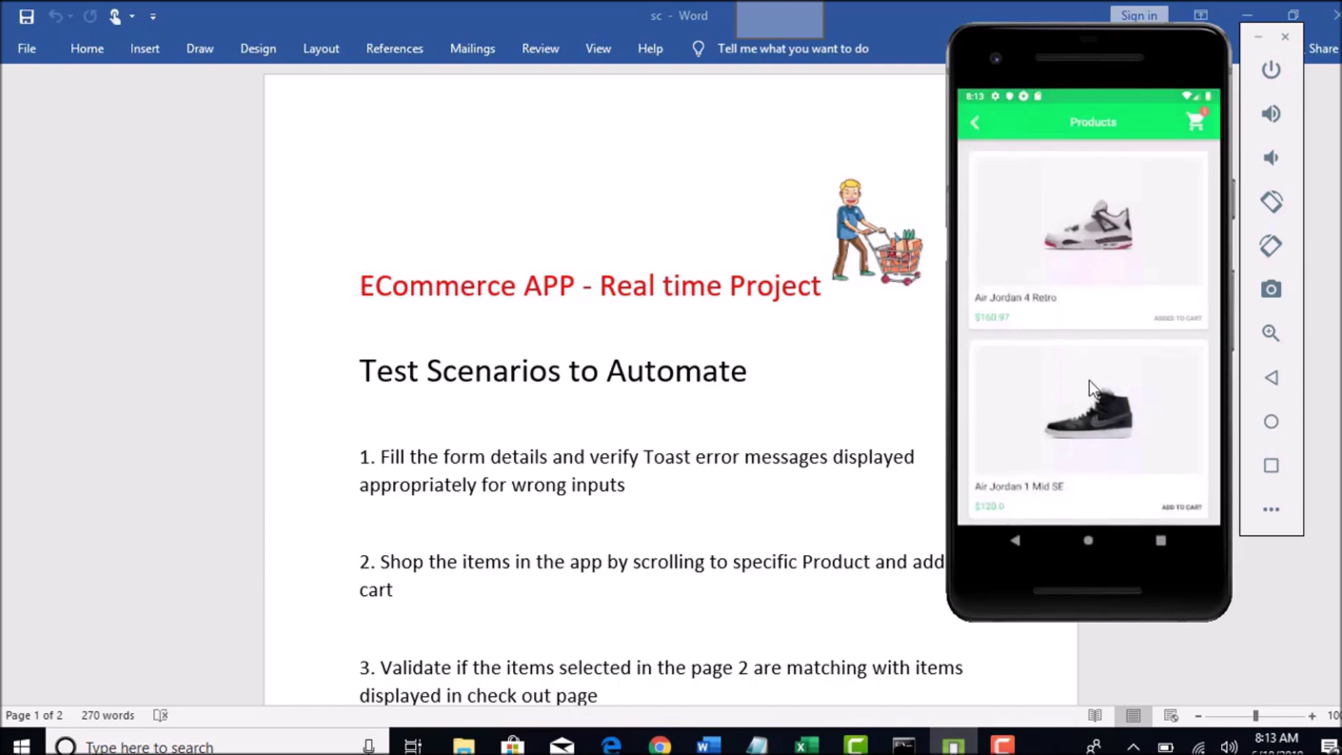
Reopen the cart, tick the discount e-mails checkbox and view the terms of conditions.
{"action": "left_click_drag", "start_coordinate": [1089, 379], "coordinate": [1143, 175]}
{"action": "scroll", "coordinate": [1116, 255], "scroll_direction": "down", "scroll_amount": 5}
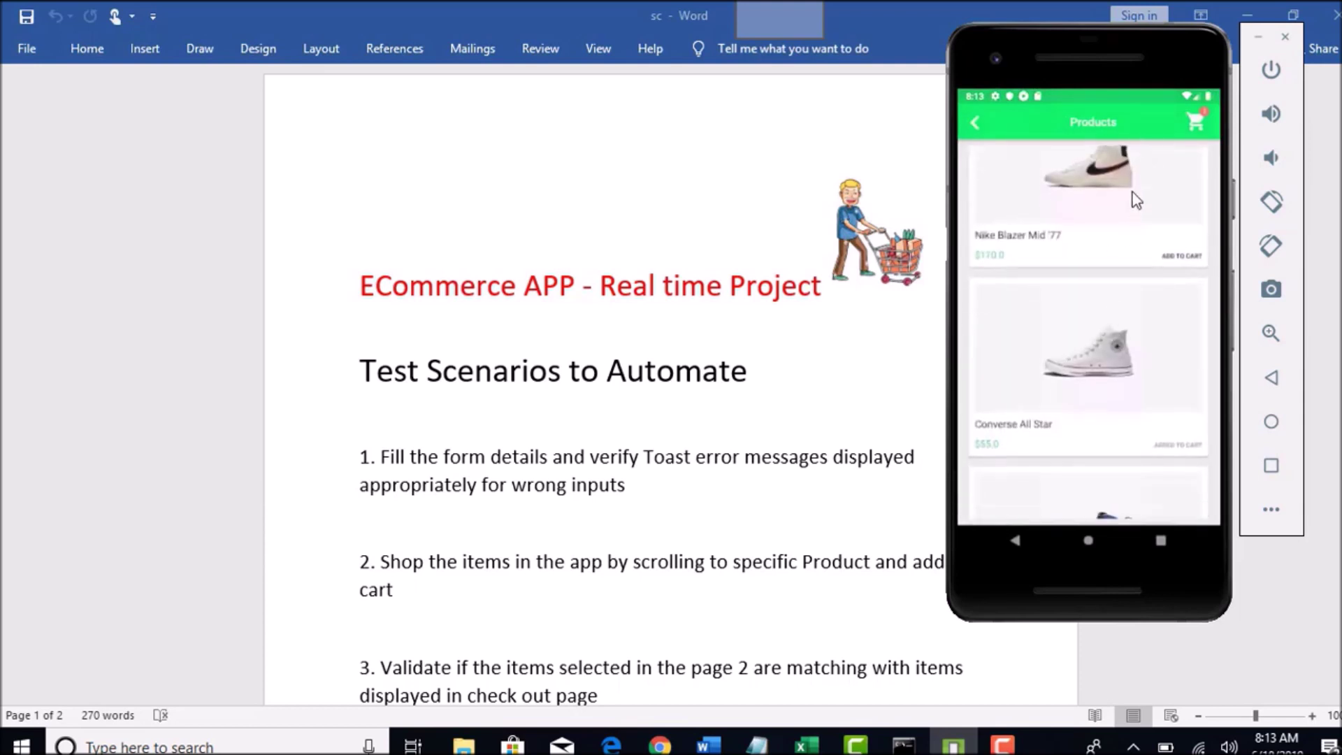
{"action": "scroll", "coordinate": [1116, 153], "scroll_direction": "down", "scroll_amount": 4}
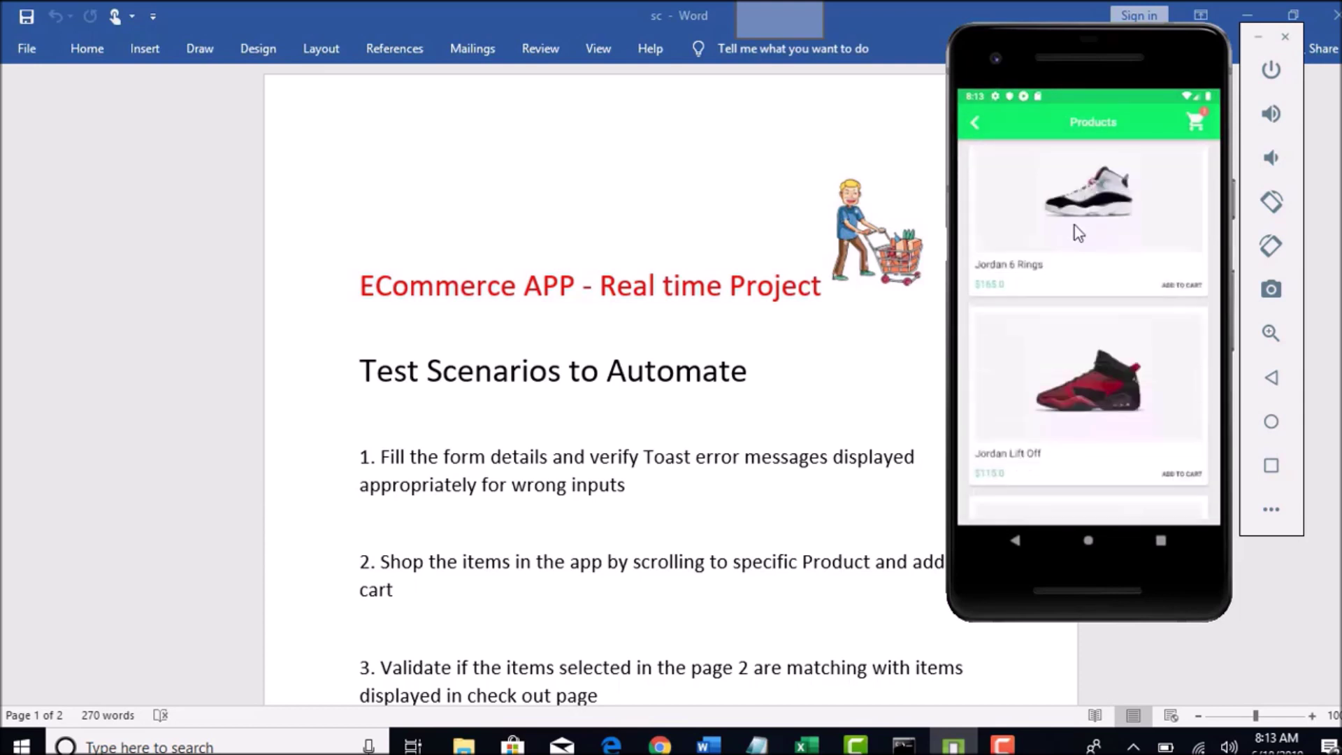
{"action": "scroll", "coordinate": [1094, 414], "scroll_direction": "down", "scroll_amount": 3}
{"action": "scroll", "coordinate": [1097, 439], "scroll_direction": "up", "scroll_amount": 5}
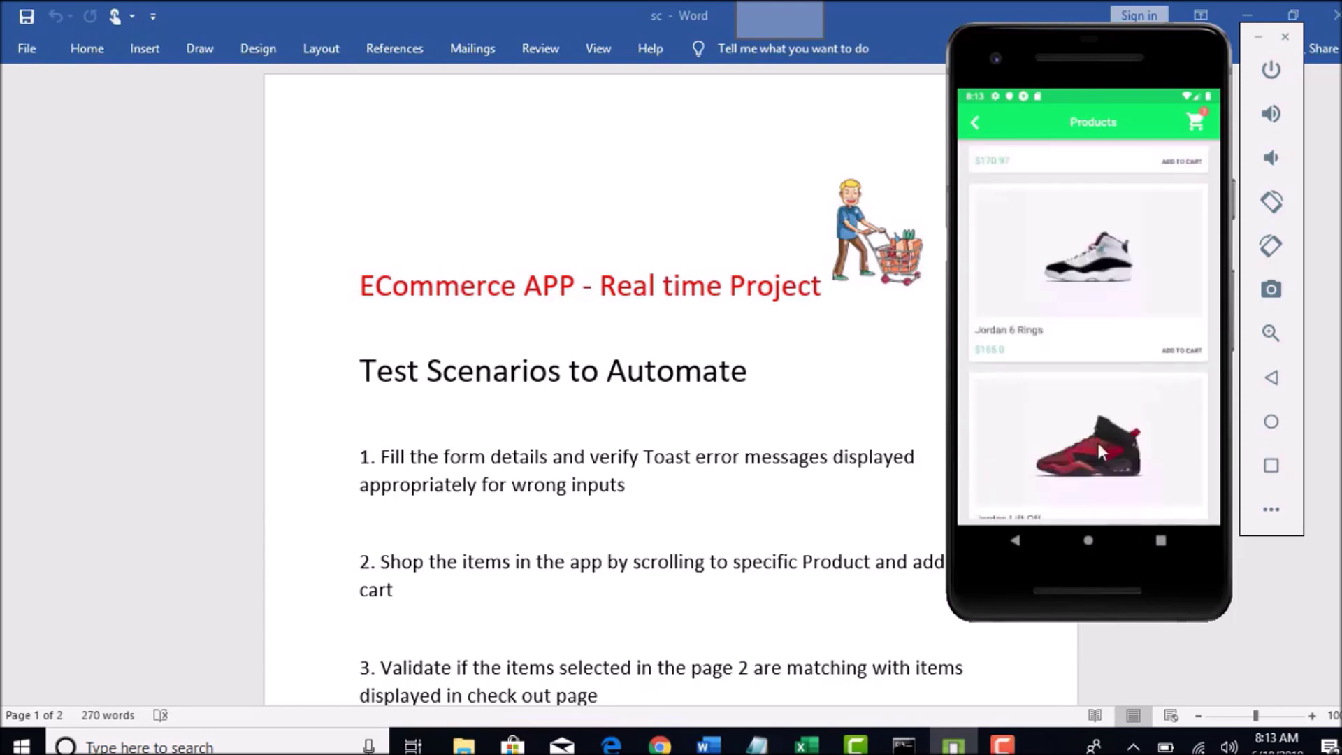
{"action": "left_click", "coordinate": [1196, 122]}
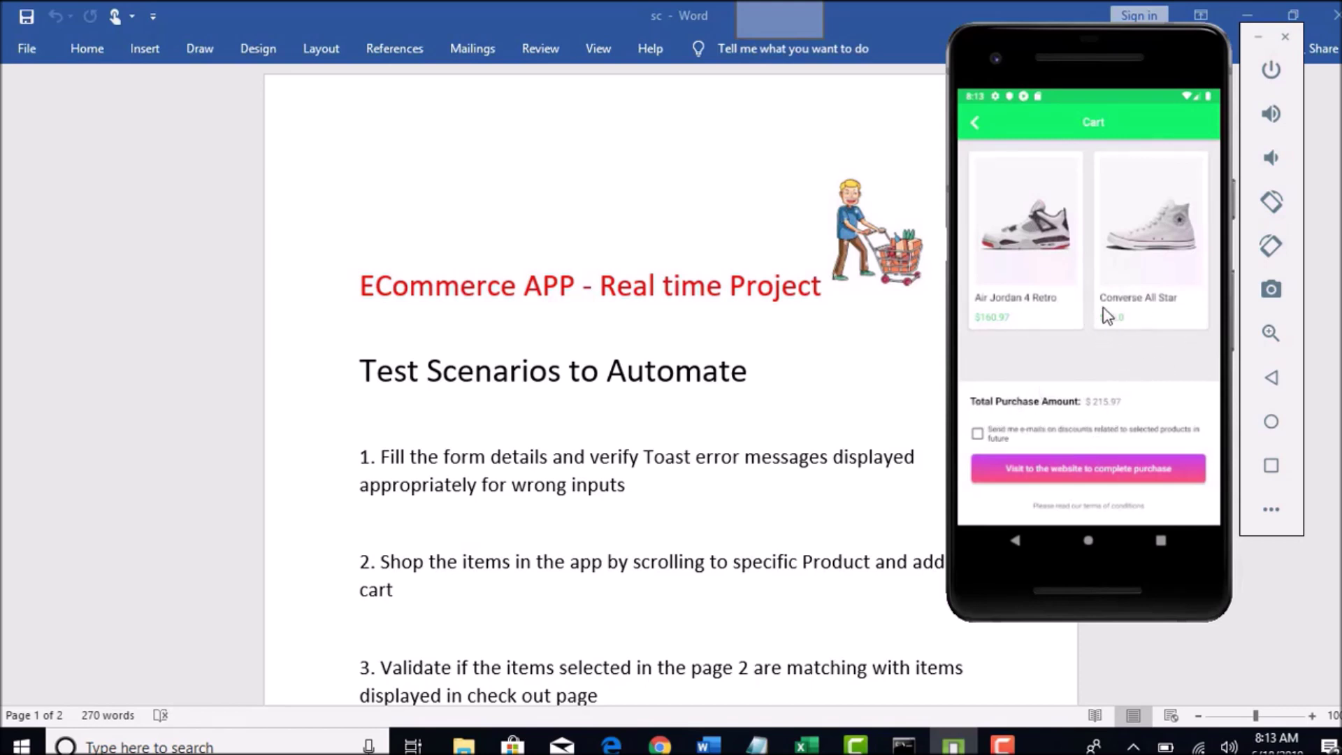
{"action": "left_click", "coordinate": [982, 434]}
{"action": "left_click", "coordinate": [1093, 509]}
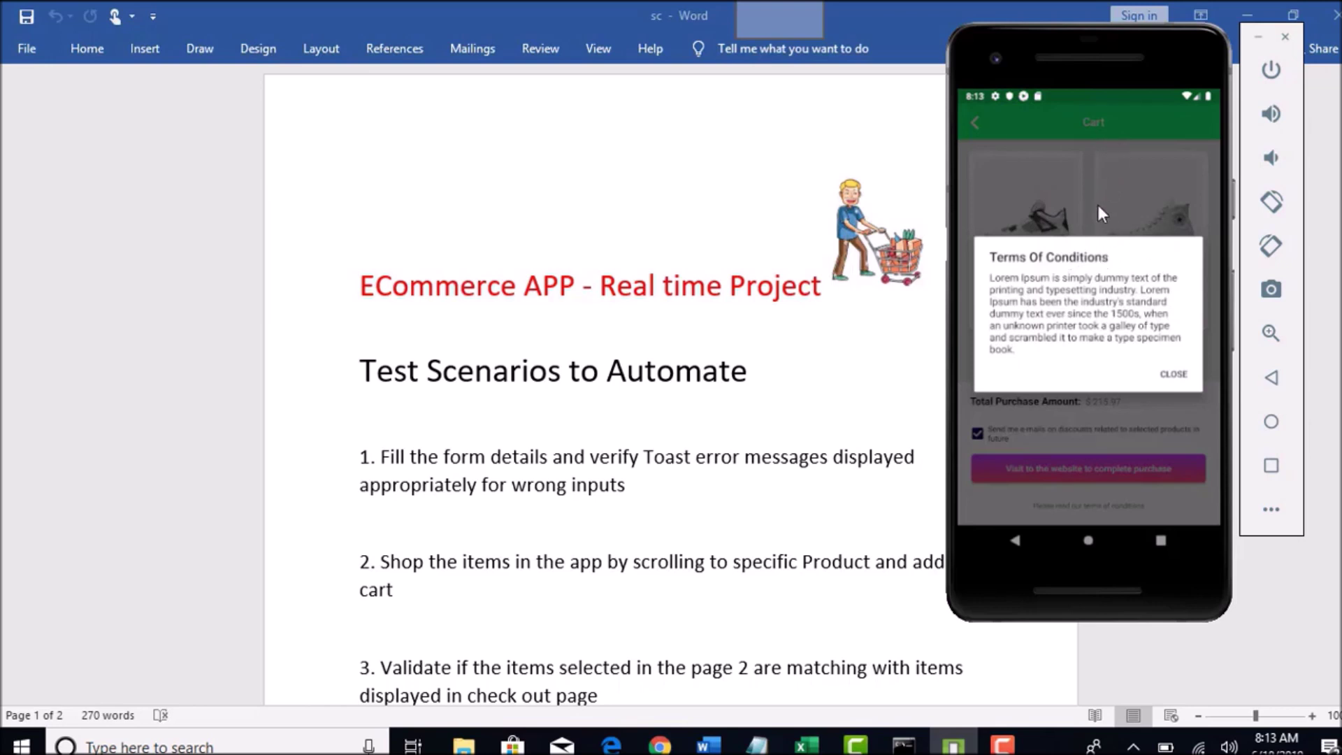
Close the terms popup, continue to the purchase website, then return to General Store.
{"action": "left_click", "coordinate": [1174, 375]}
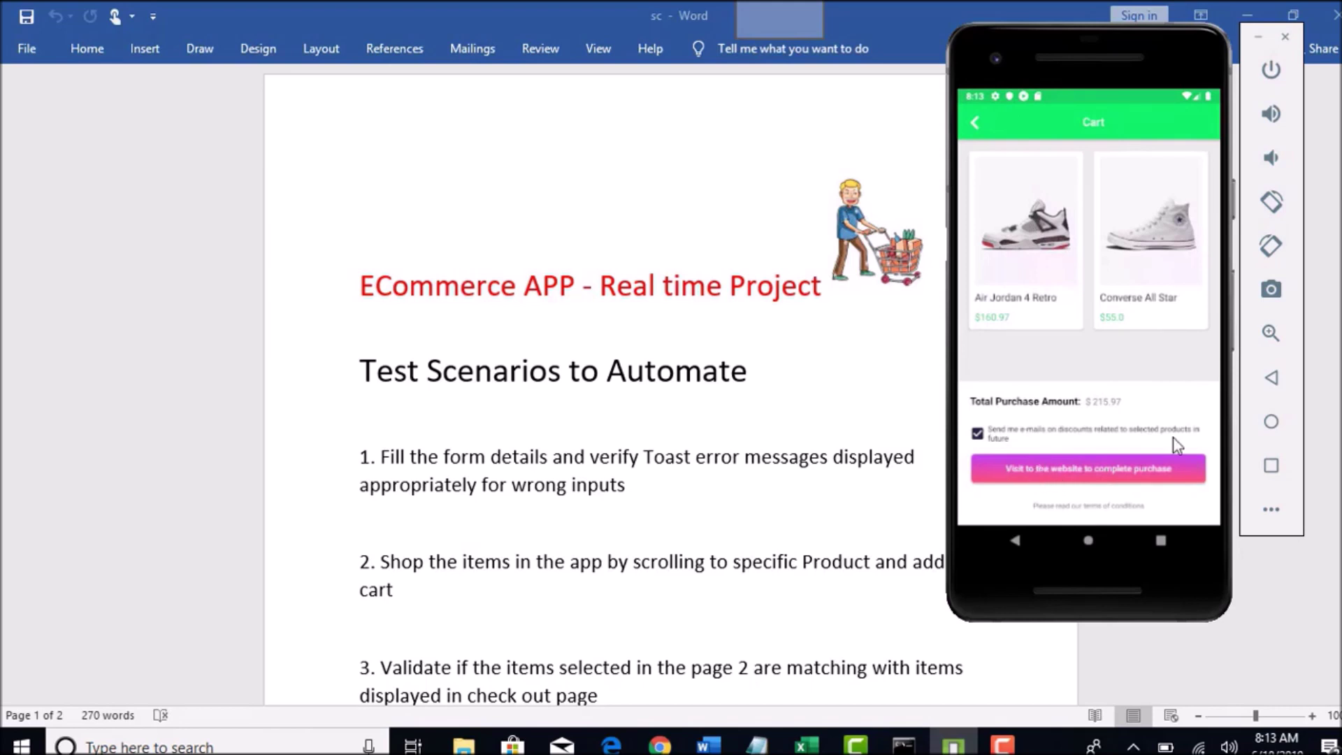
{"action": "left_click", "coordinate": [1088, 474]}
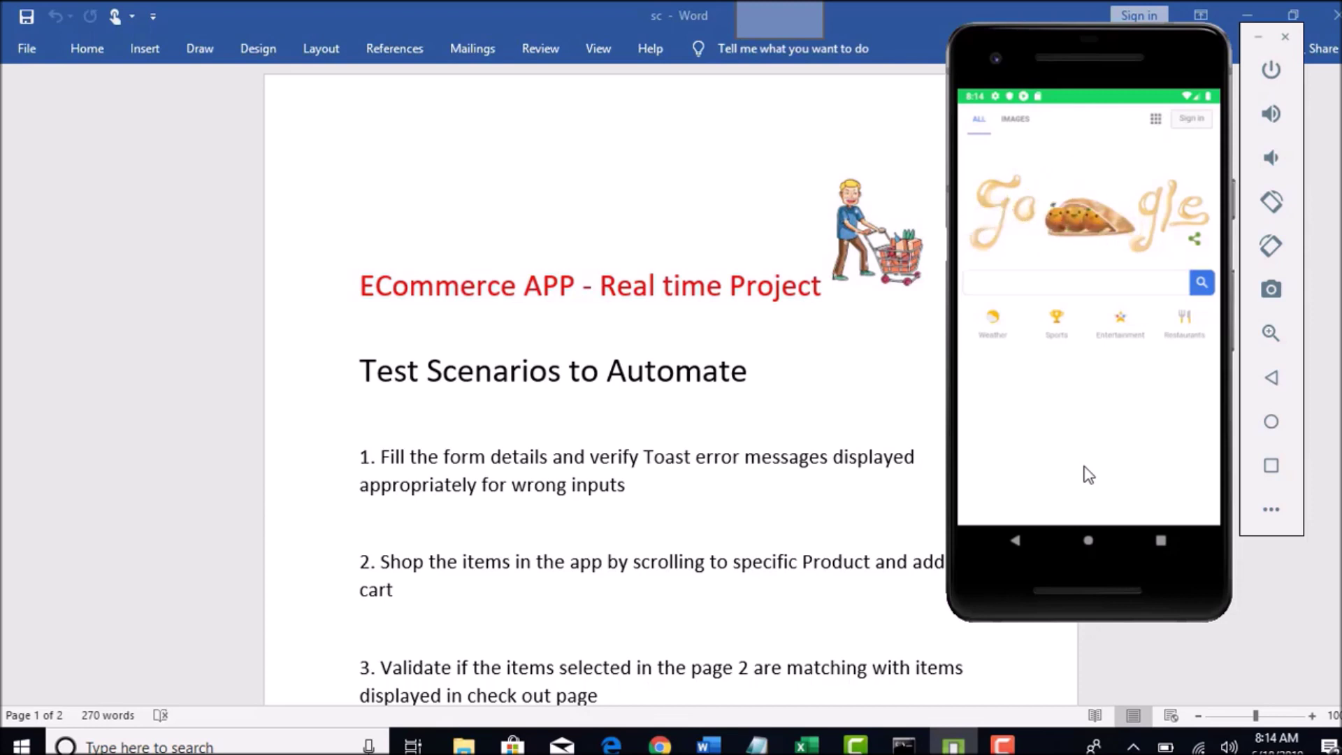
{"action": "left_click", "coordinate": [1017, 541]}
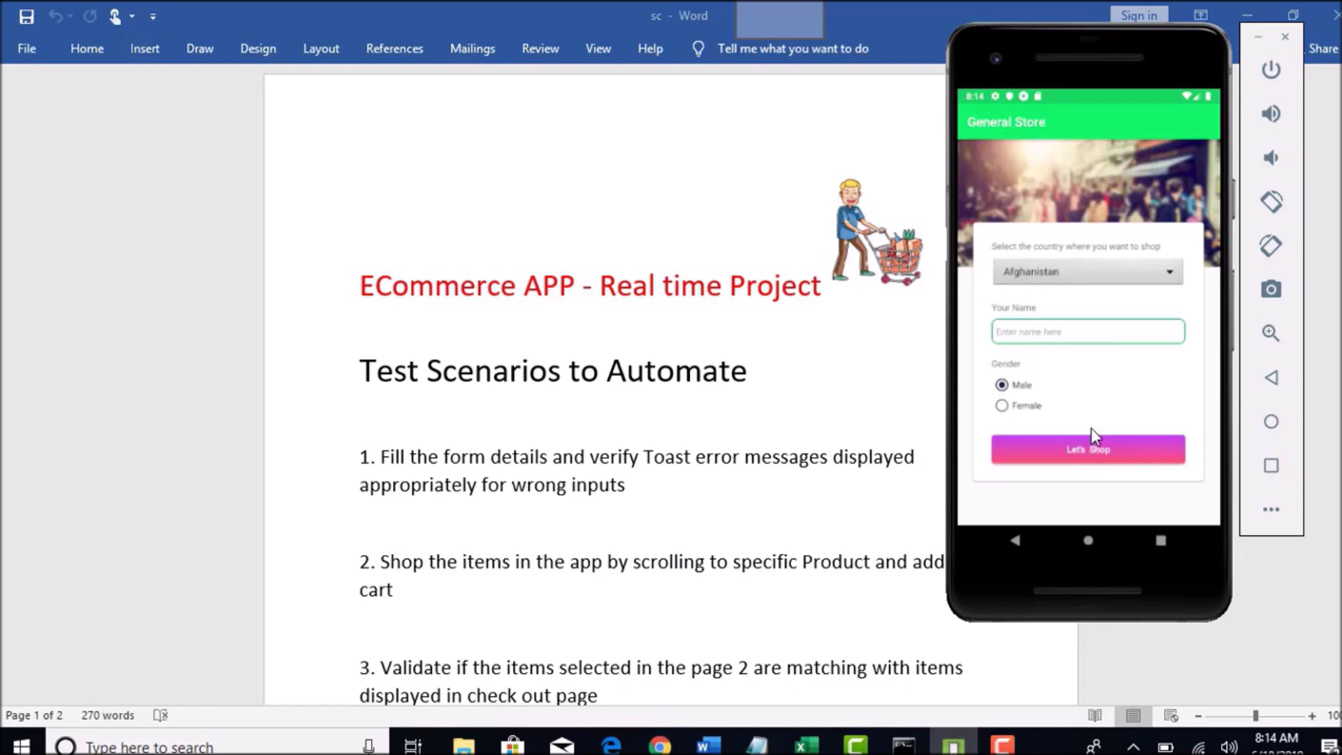
Submit the form with Your Name blank to trigger the 'Please enter your name' toast.
{"action": "left_click", "coordinate": [1087, 442]}
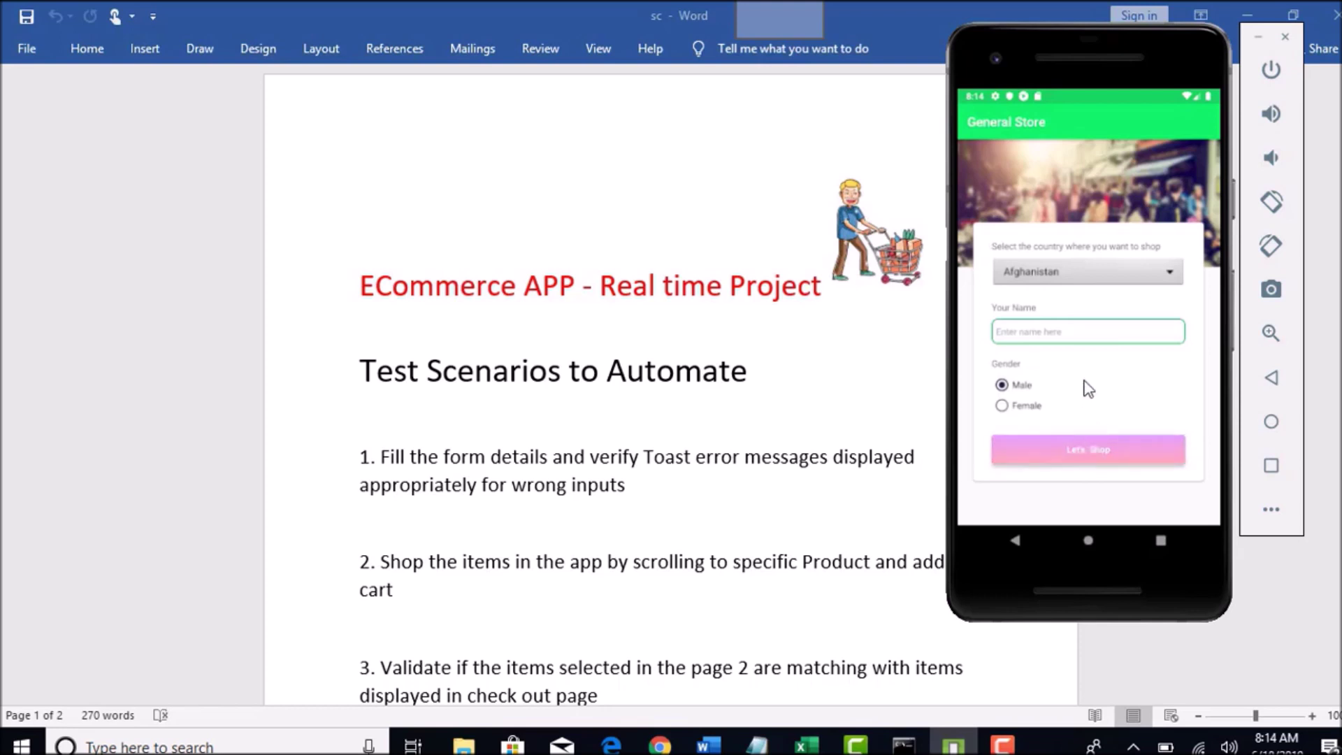
{"action": "left_click", "coordinate": [1083, 332]}
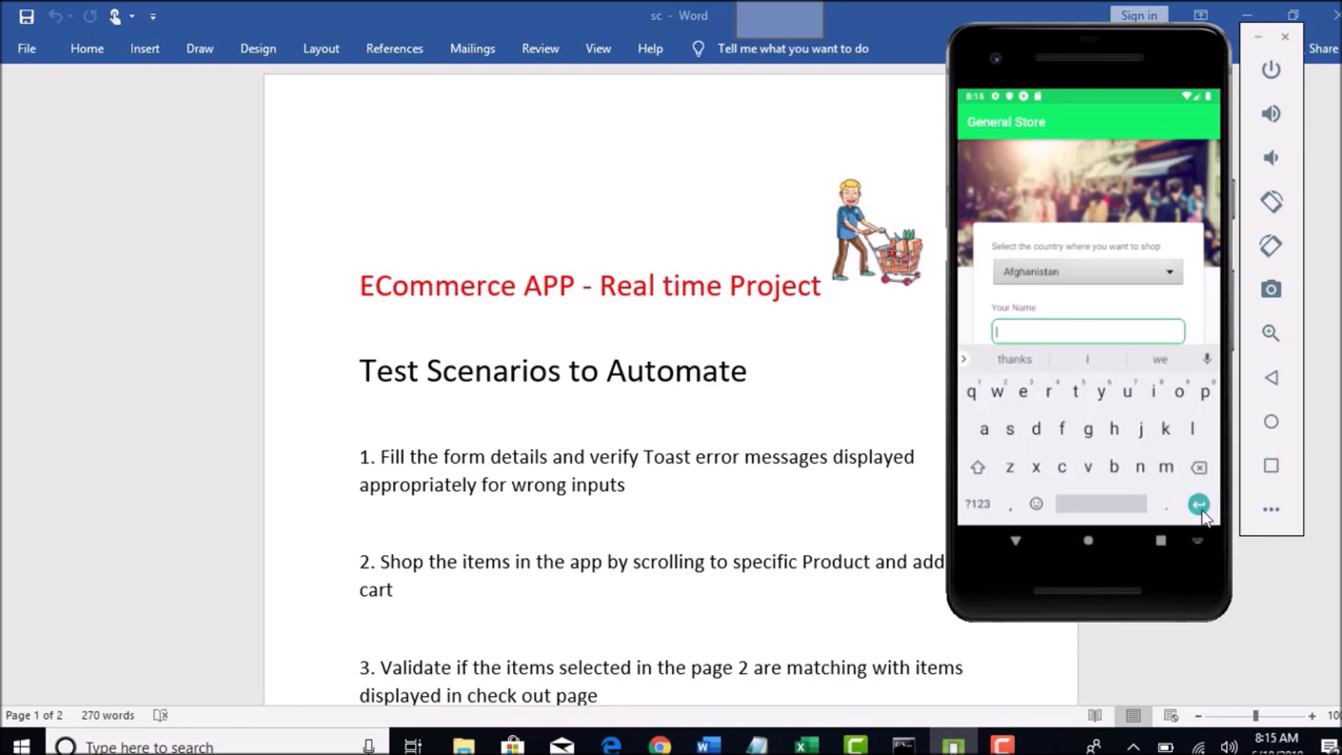
{"action": "left_click", "coordinate": [1015, 540]}
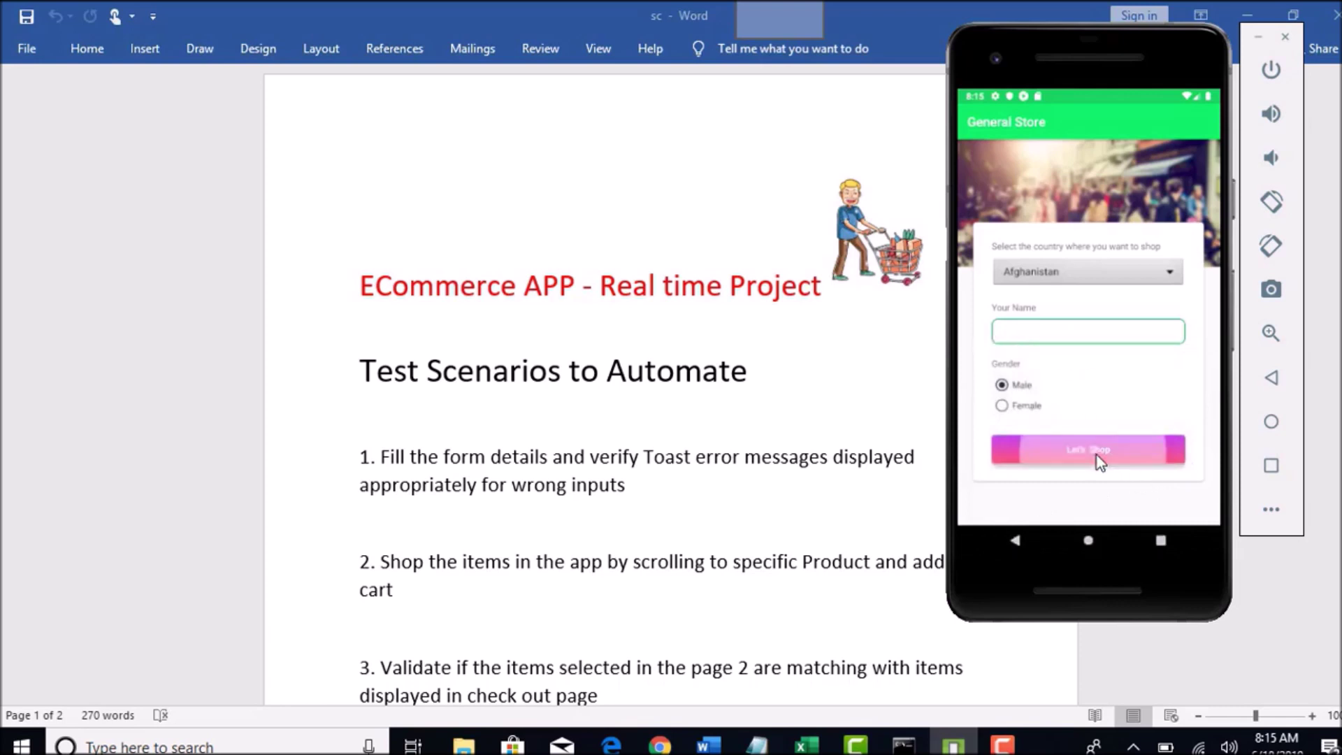
{"action": "left_click", "coordinate": [1098, 456]}
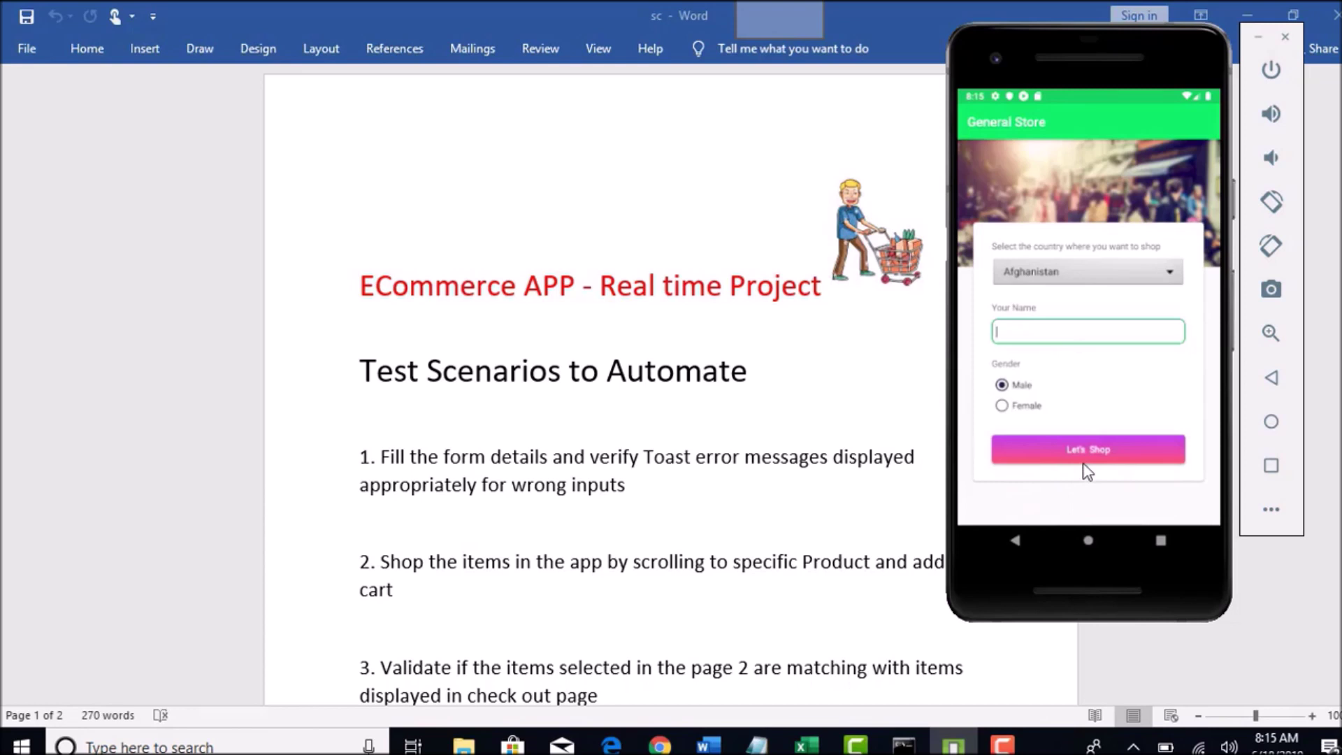
Scroll the Word scenarios and select the phrase 'form details'.
{"action": "left_click", "coordinate": [736, 451]}
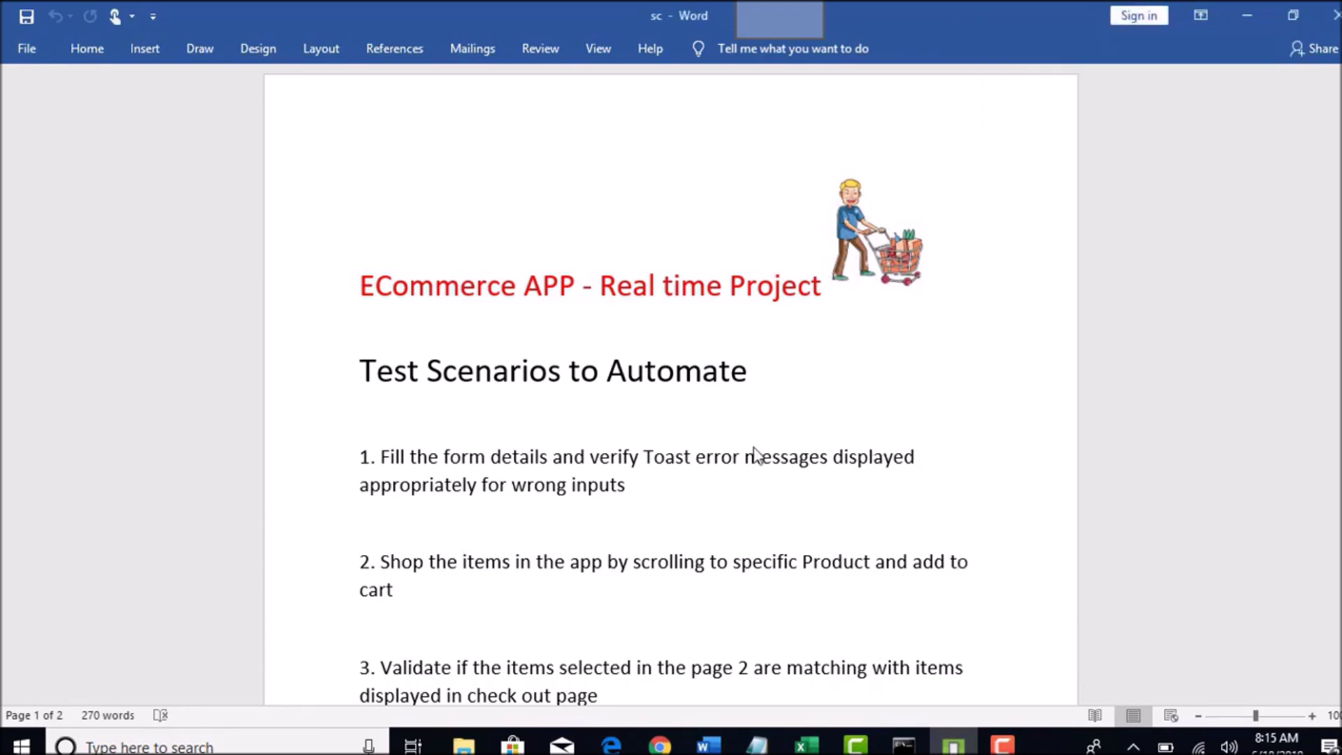
{"action": "scroll", "coordinate": [737, 445], "scroll_direction": "down", "scroll_amount": 1}
{"action": "scroll", "coordinate": [737, 445], "scroll_direction": "down", "scroll_amount": 3}
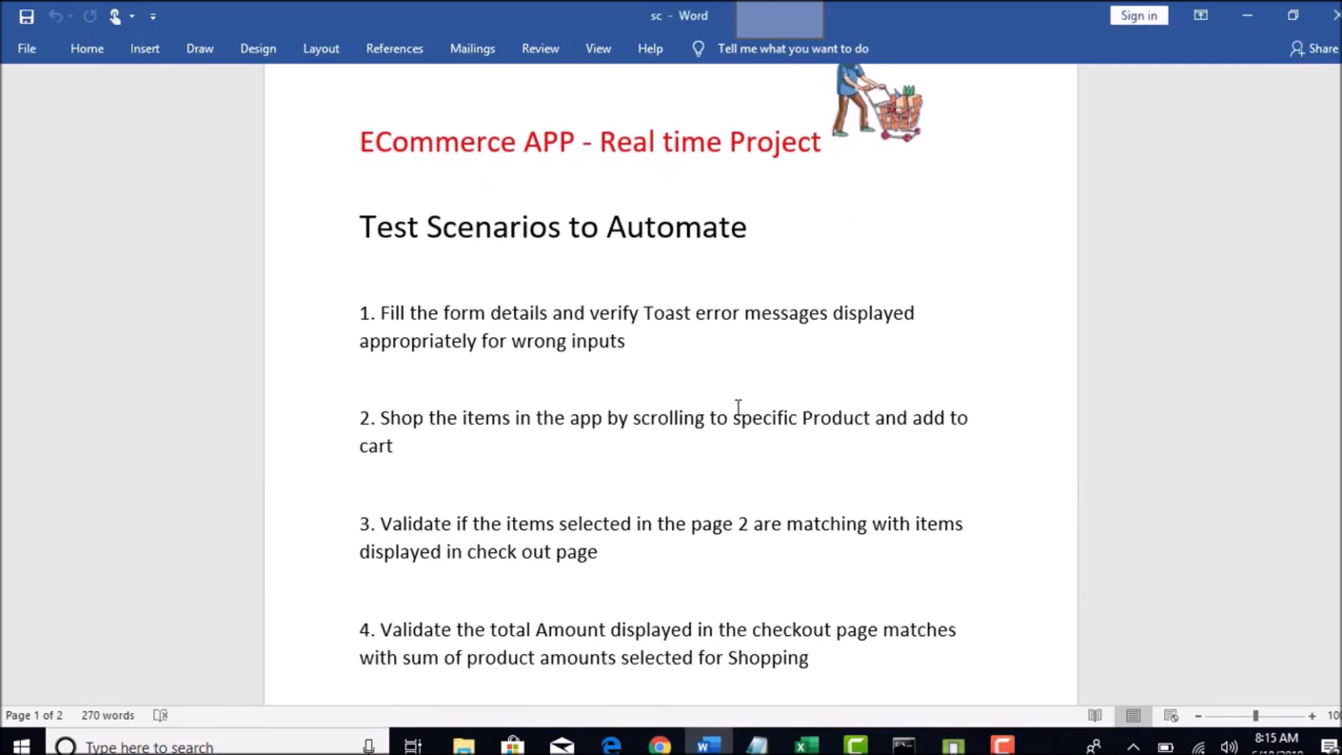
{"action": "left_click_drag", "start_coordinate": [446, 312], "coordinate": [521, 312]}
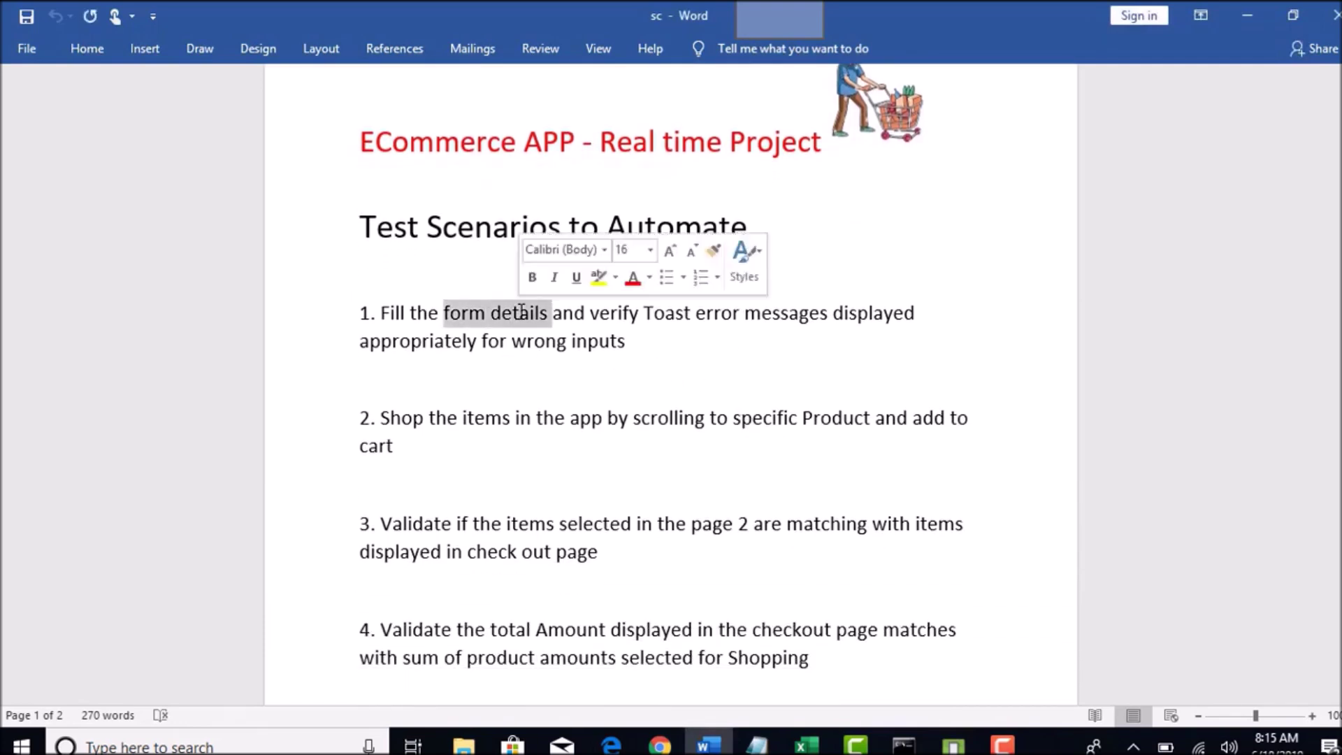
{"action": "key", "text": "alt+Tab"}
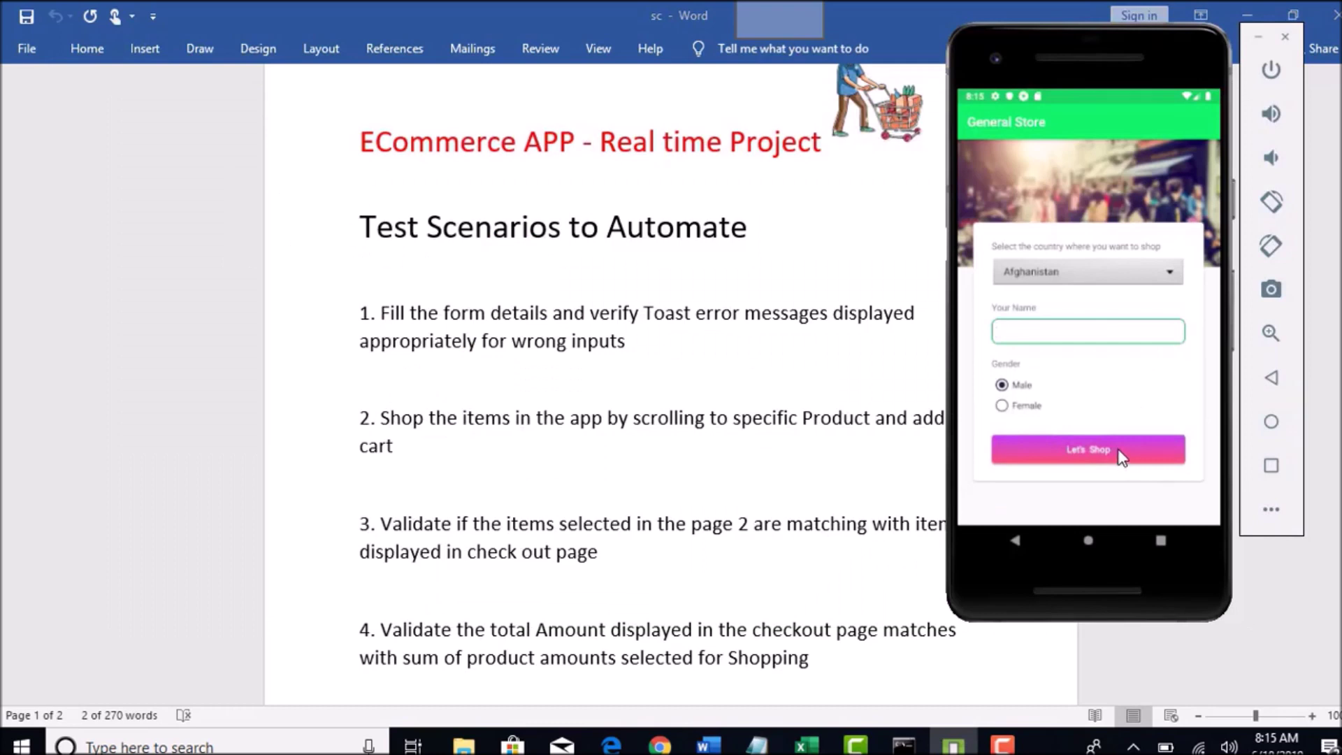
Resubmit the empty form to see the error, then enter 'ht' and proceed to Products.
{"action": "left_click", "coordinate": [1118, 455]}
{"action": "left_click", "coordinate": [1083, 455]}
{"action": "type", "text": "ht"}
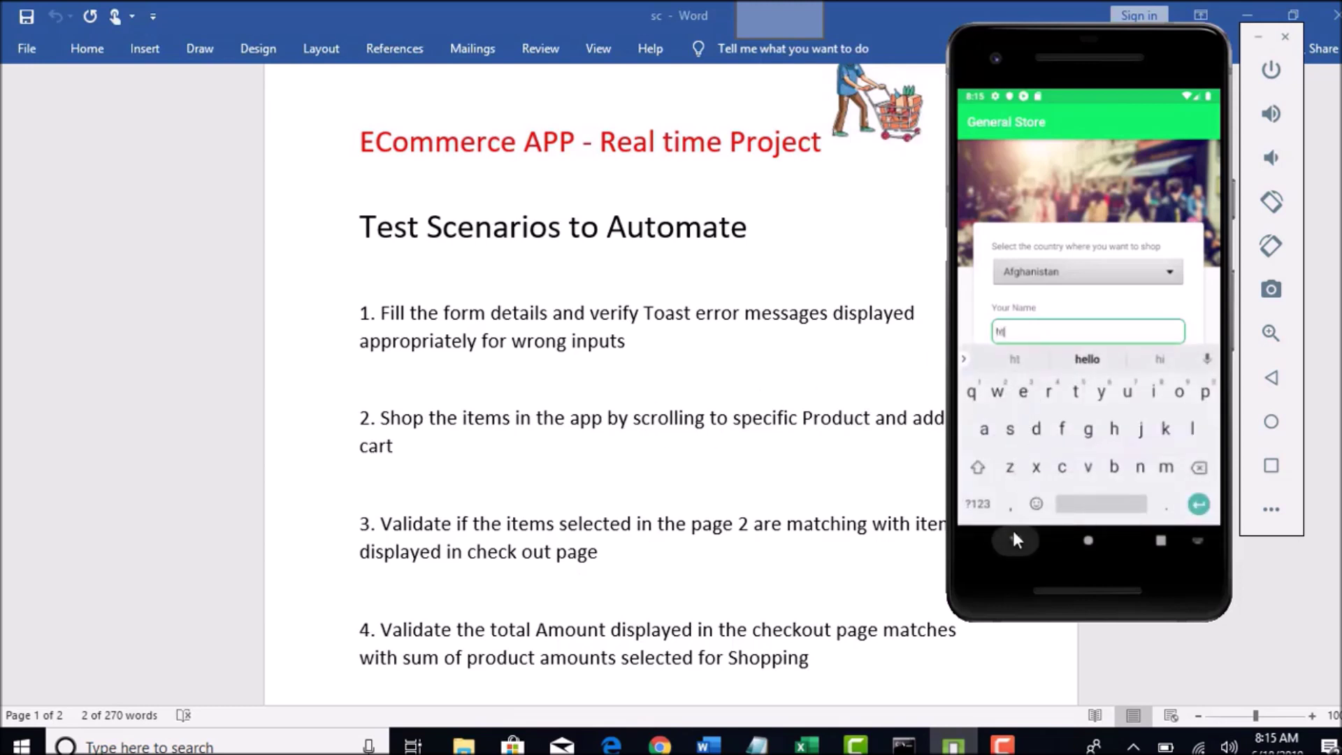
{"action": "left_click", "coordinate": [1012, 534]}
{"action": "left_click", "coordinate": [1057, 458]}
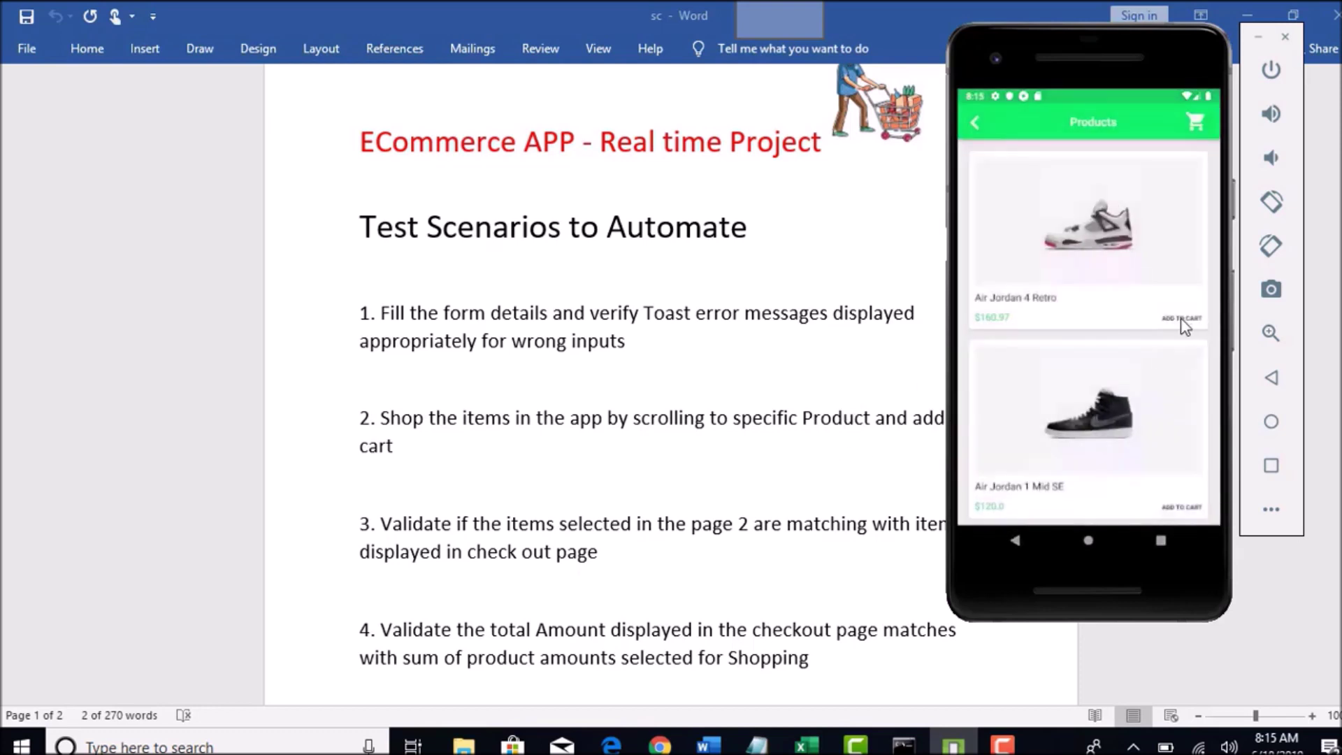
Add Air Jordan 9 Retro to the cart and open the shopping cart.
{"action": "left_click_drag", "start_coordinate": [1137, 415], "coordinate": [1147, 287]}
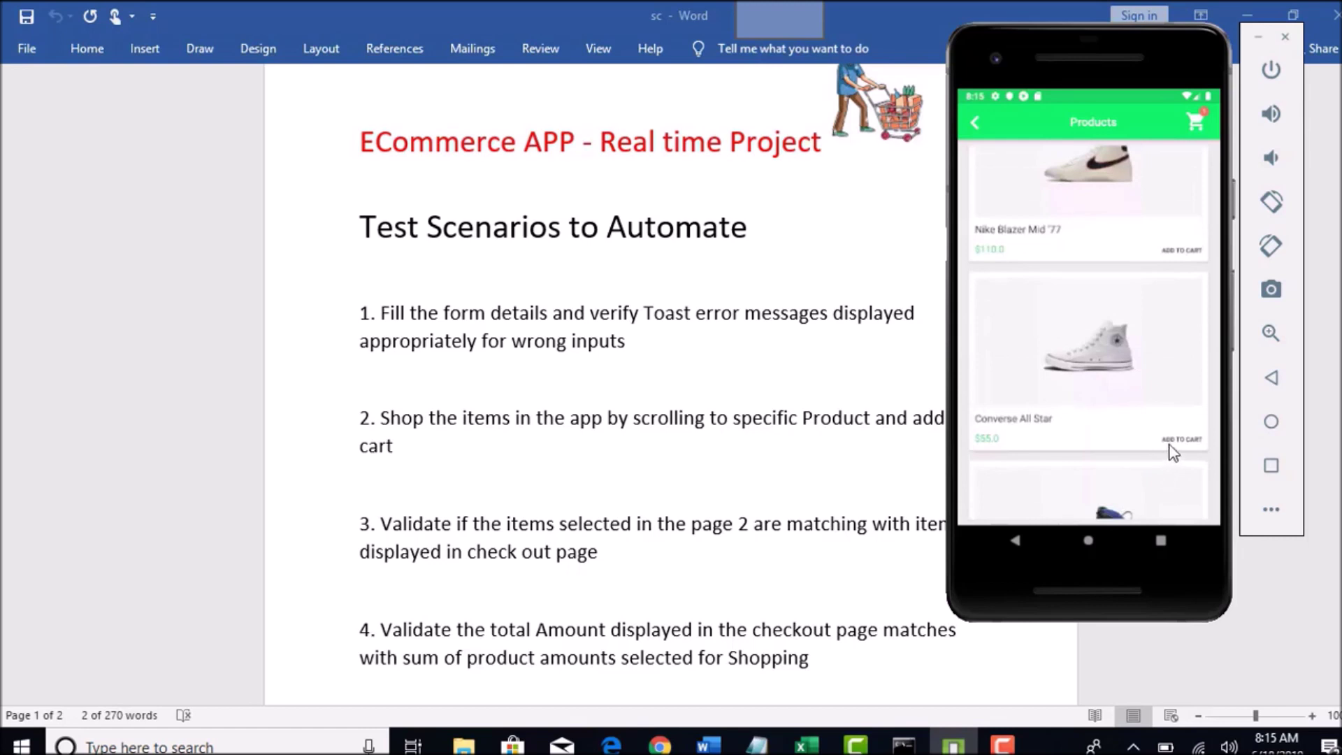
{"action": "left_click_drag", "start_coordinate": [1167, 447], "coordinate": [1189, 287]}
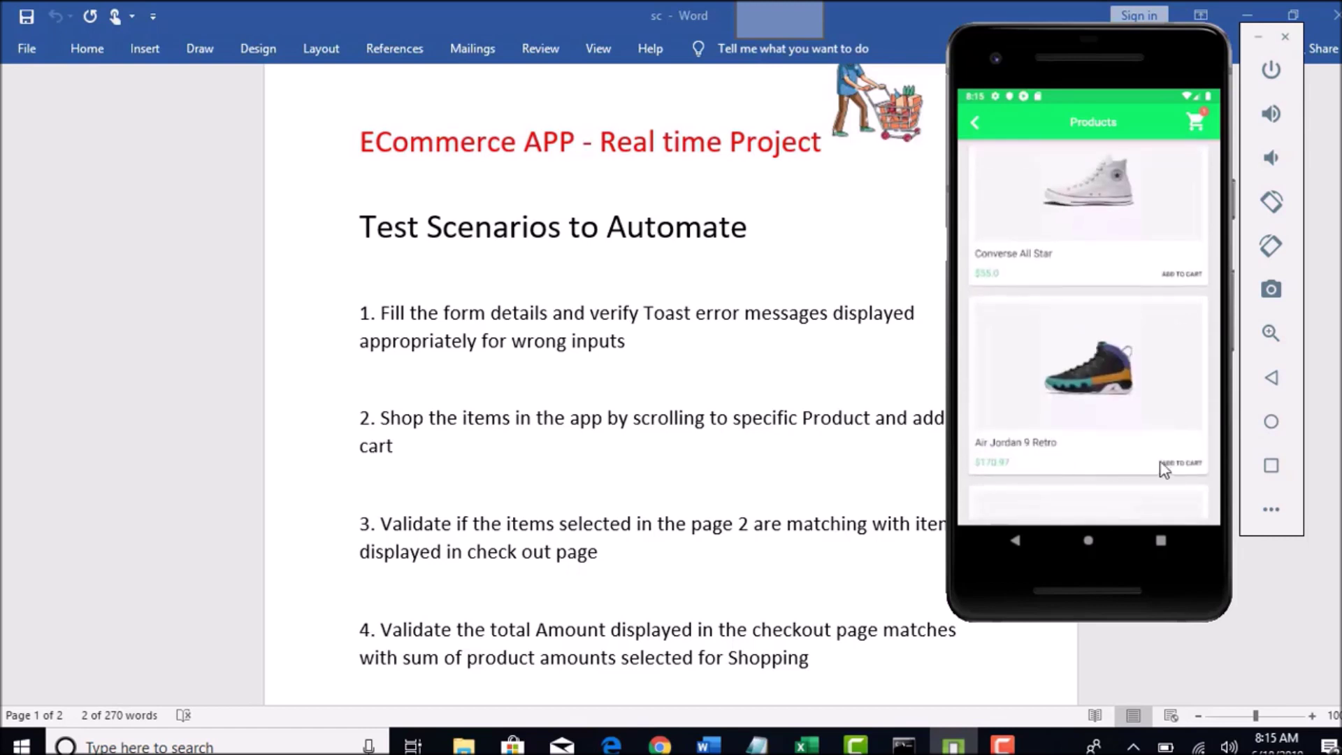
{"action": "left_click", "coordinate": [1181, 465]}
{"action": "left_click_drag", "start_coordinate": [1080, 56], "coordinate": [1185, 47]}
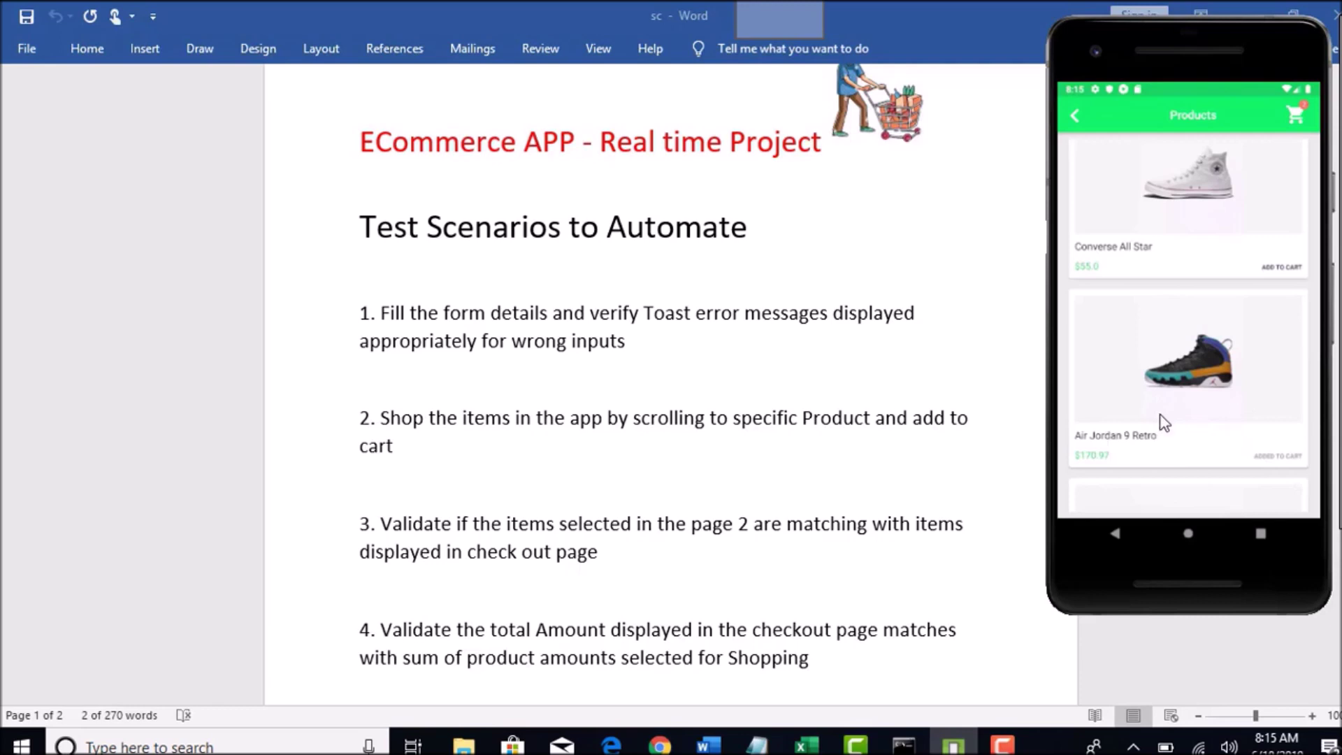
{"action": "left_click_drag", "start_coordinate": [1230, 381], "coordinate": [1230, 258]}
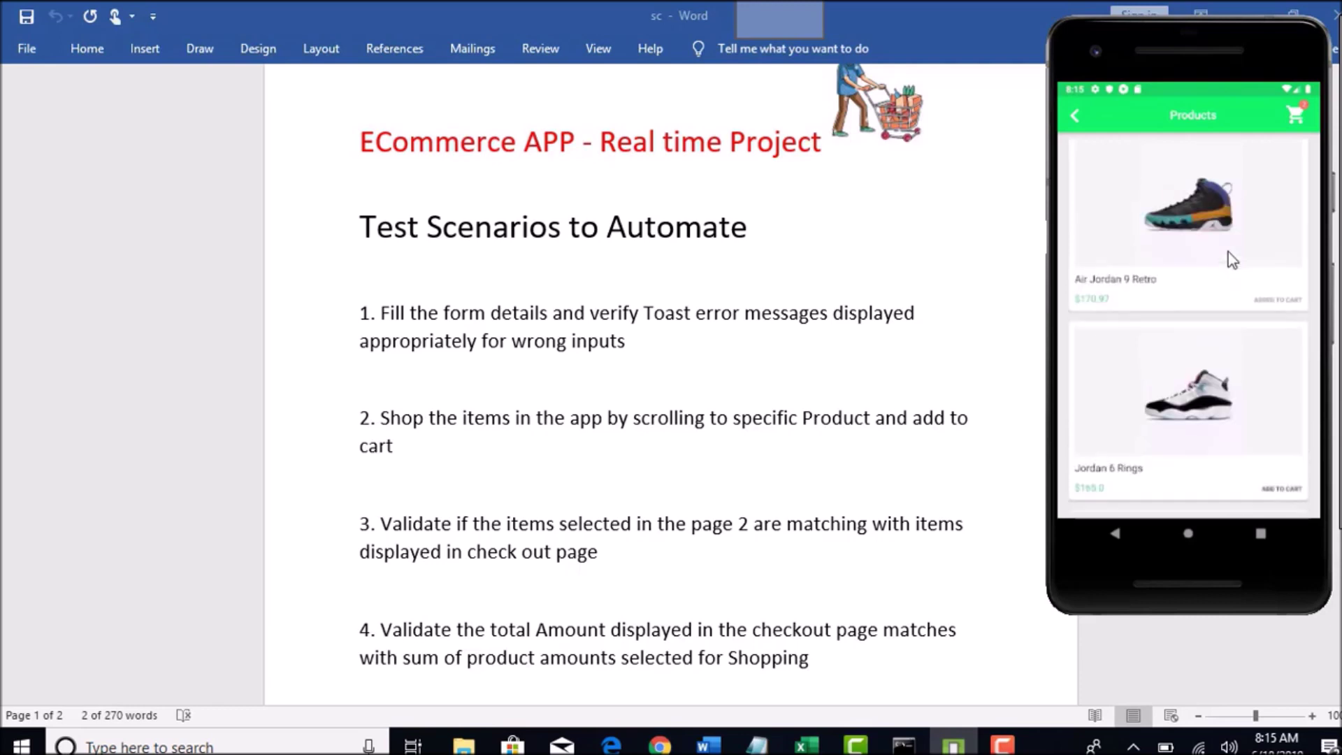
{"action": "left_click", "coordinate": [1297, 117]}
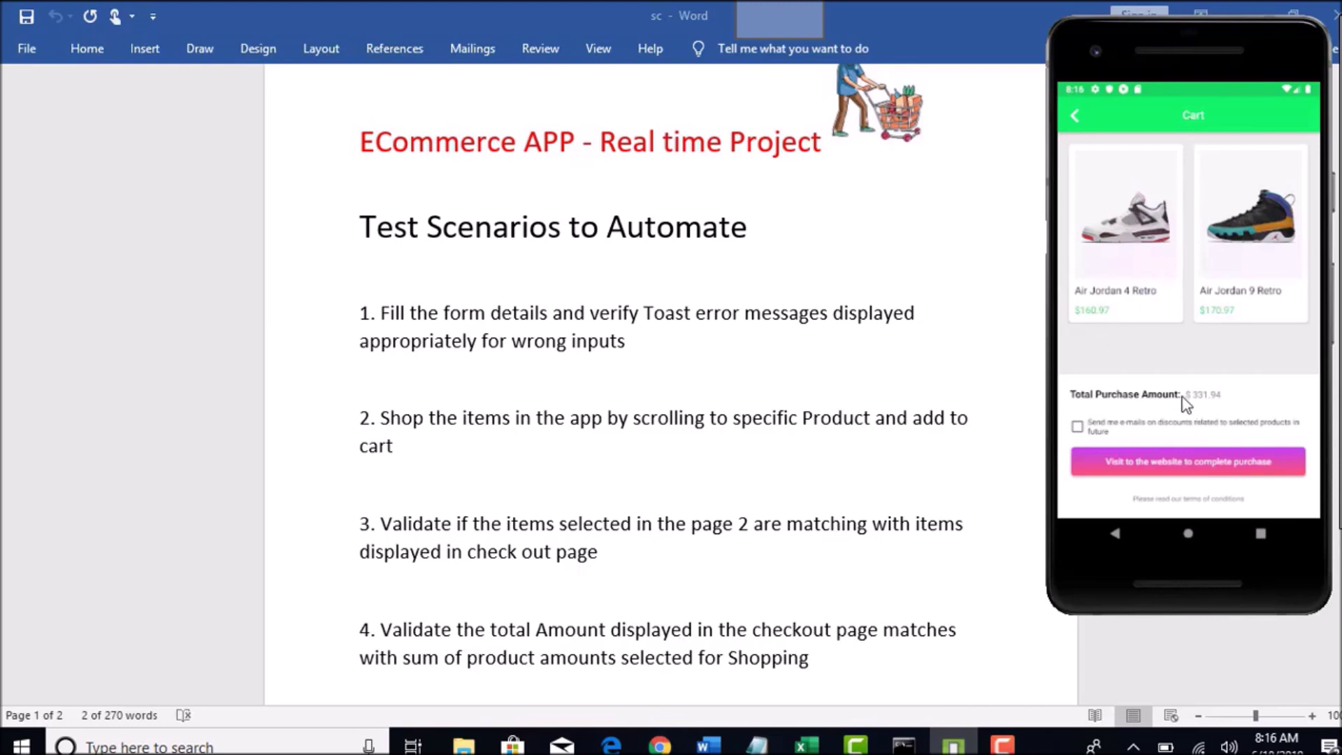
Scroll the Word document down to test scenarios 5 and 6.
{"action": "key", "text": "alt+Tab"}
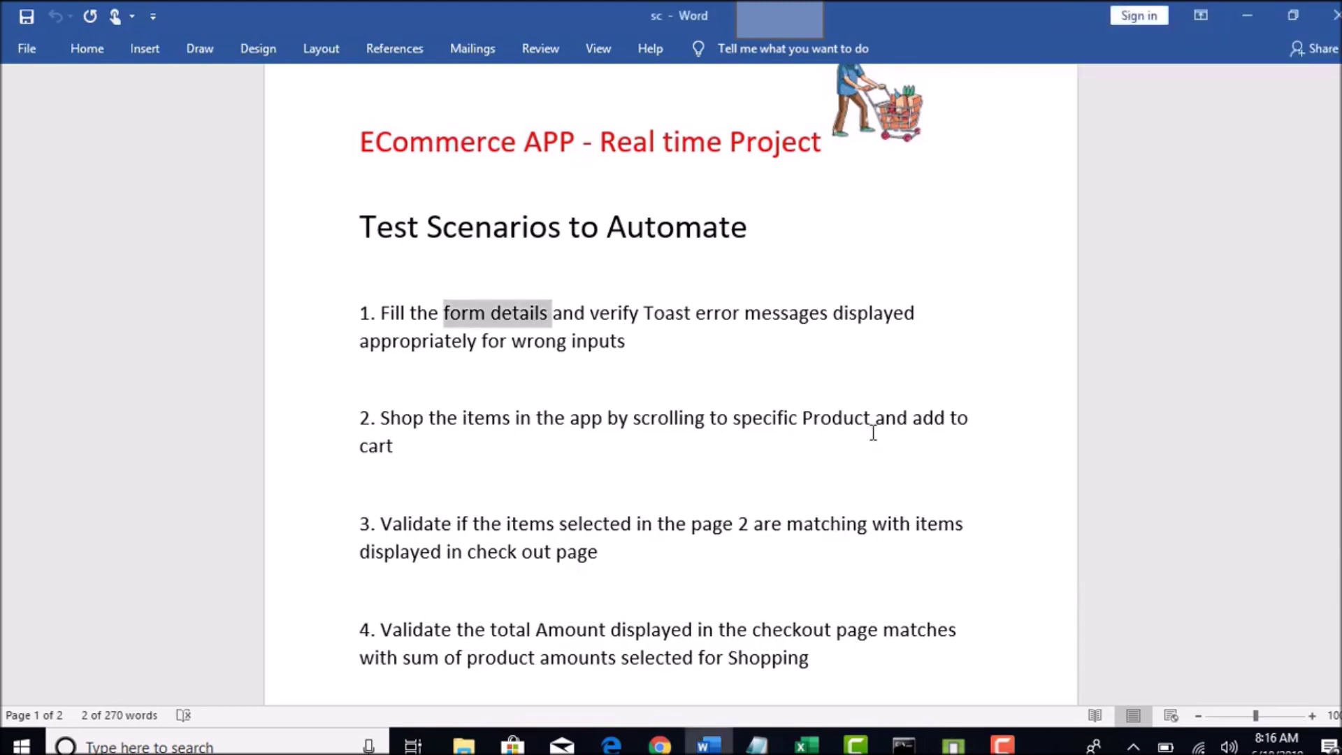
{"action": "scroll", "coordinate": [870, 543], "scroll_direction": "down", "scroll_amount": 1}
{"action": "scroll", "coordinate": [870, 543], "scroll_direction": "down", "scroll_amount": 3}
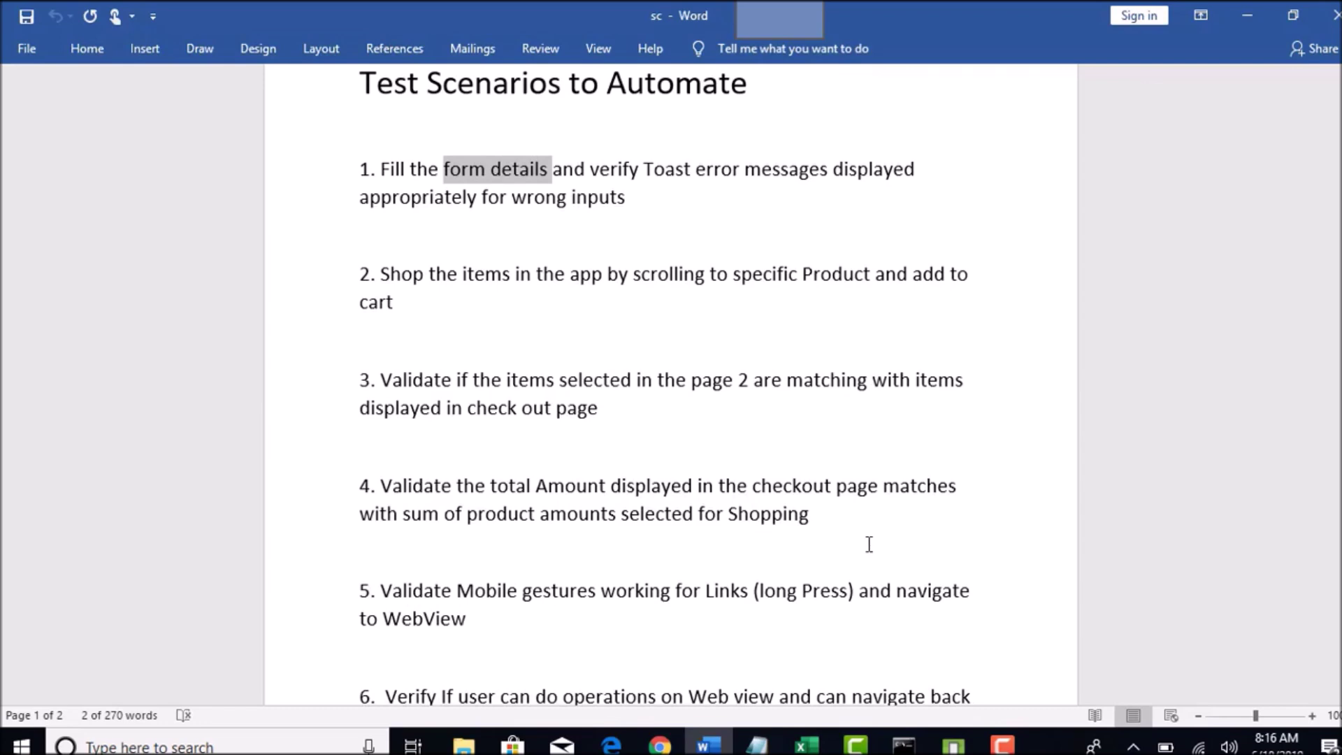
{"action": "key", "text": "alt+Tab"}
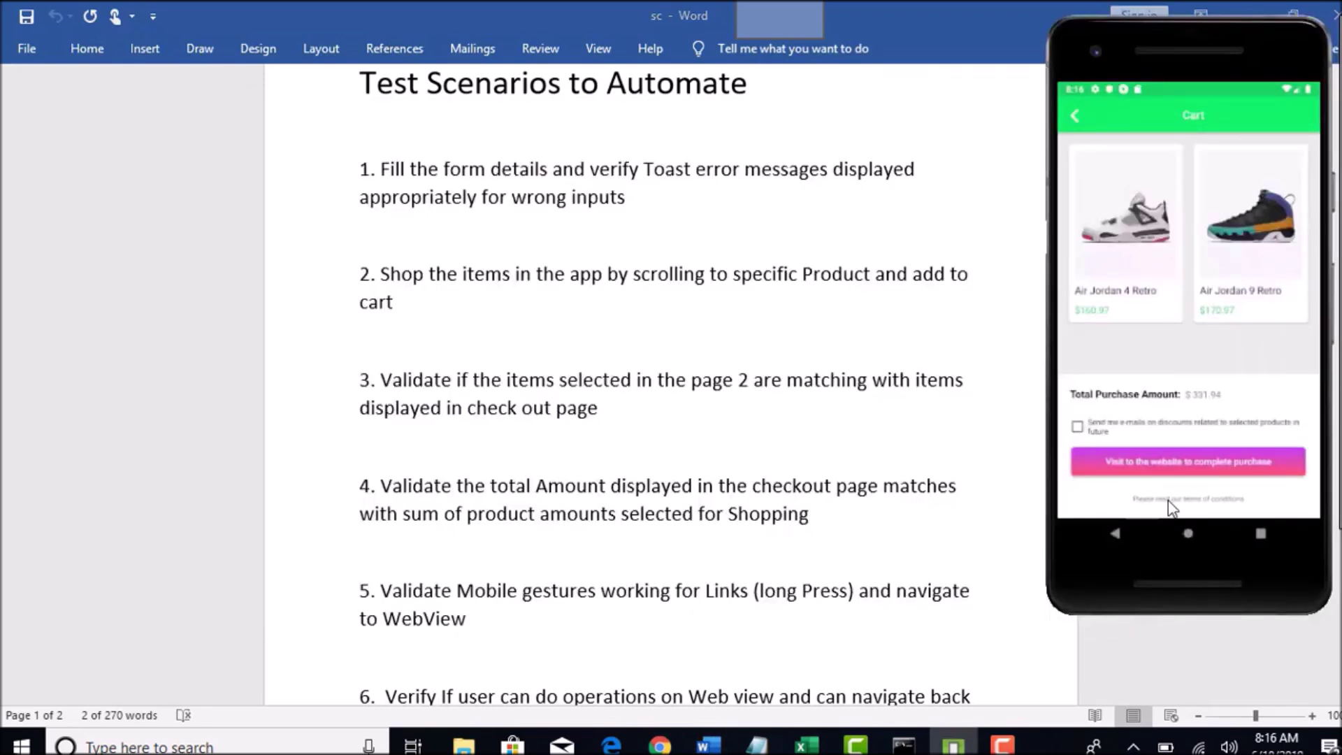
View and close the terms, tick discount e-mails, and return to the Products list.
{"action": "left_click", "coordinate": [1169, 501]}
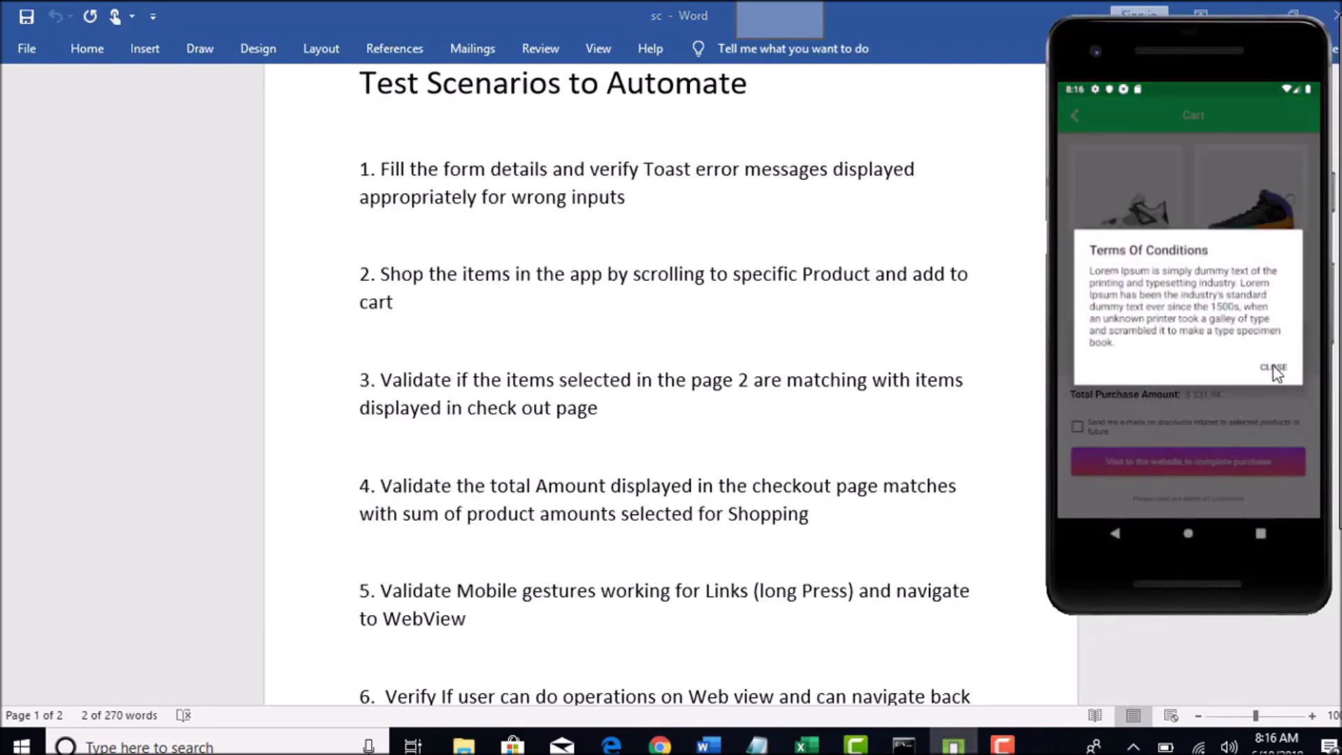
{"action": "left_click", "coordinate": [1274, 368]}
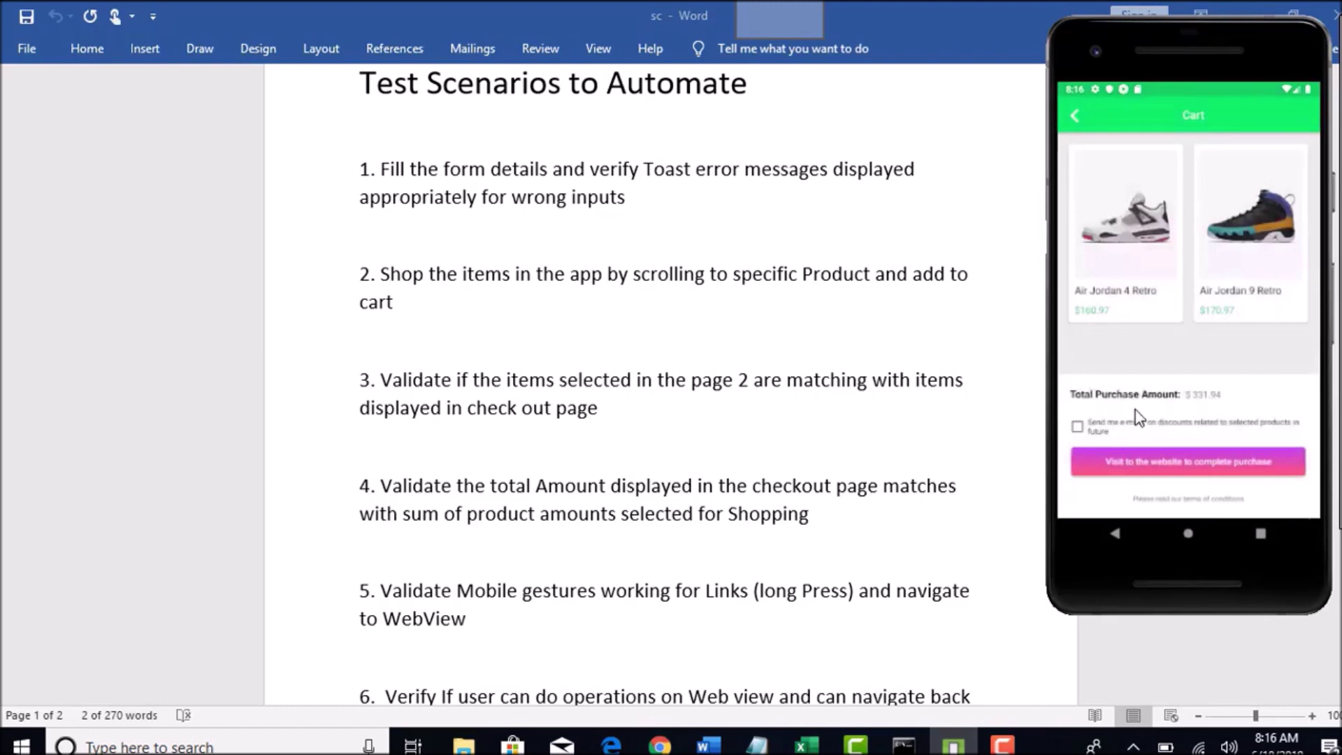
{"action": "left_click", "coordinate": [1080, 427]}
{"action": "left_click", "coordinate": [1076, 118]}
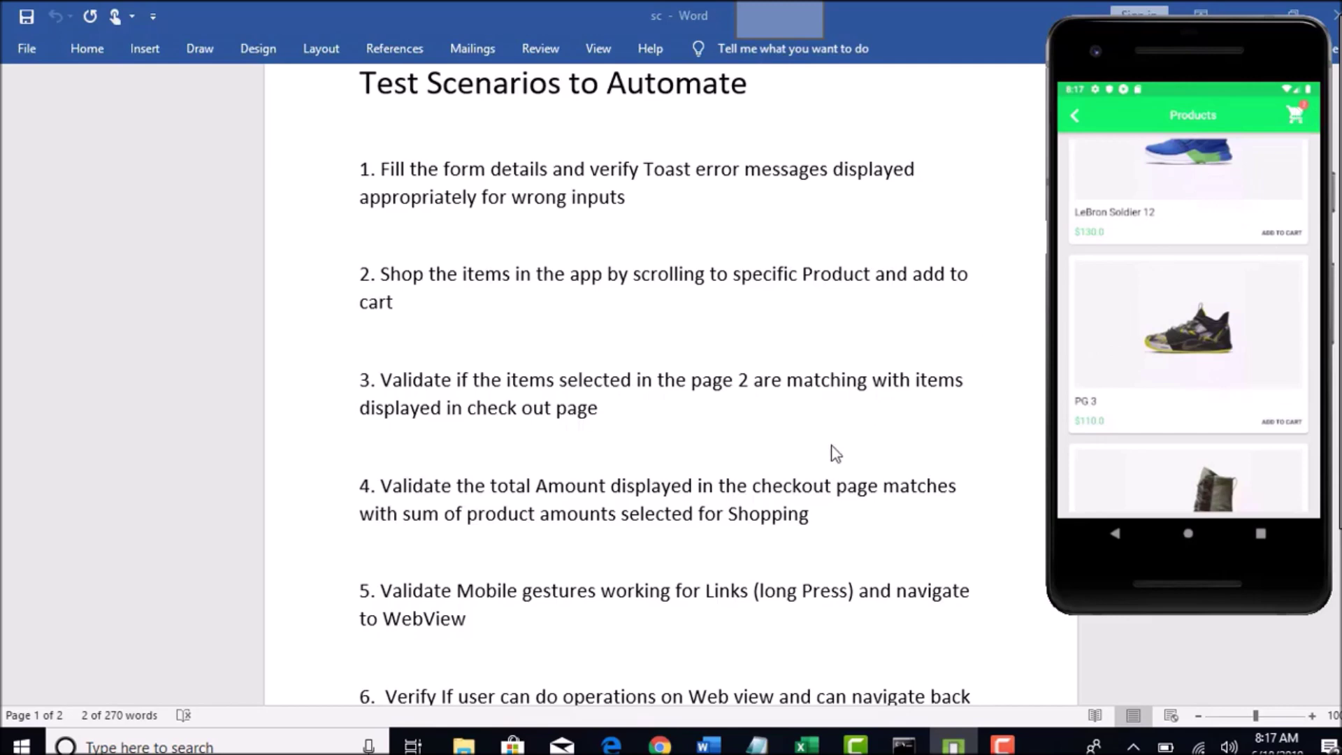
{"action": "key", "text": "alt+Tab"}
Continue to the purchase website and type 'hello' into the Google search field.
{"action": "scroll", "coordinate": [831, 480], "scroll_direction": "down", "scroll_amount": 2}
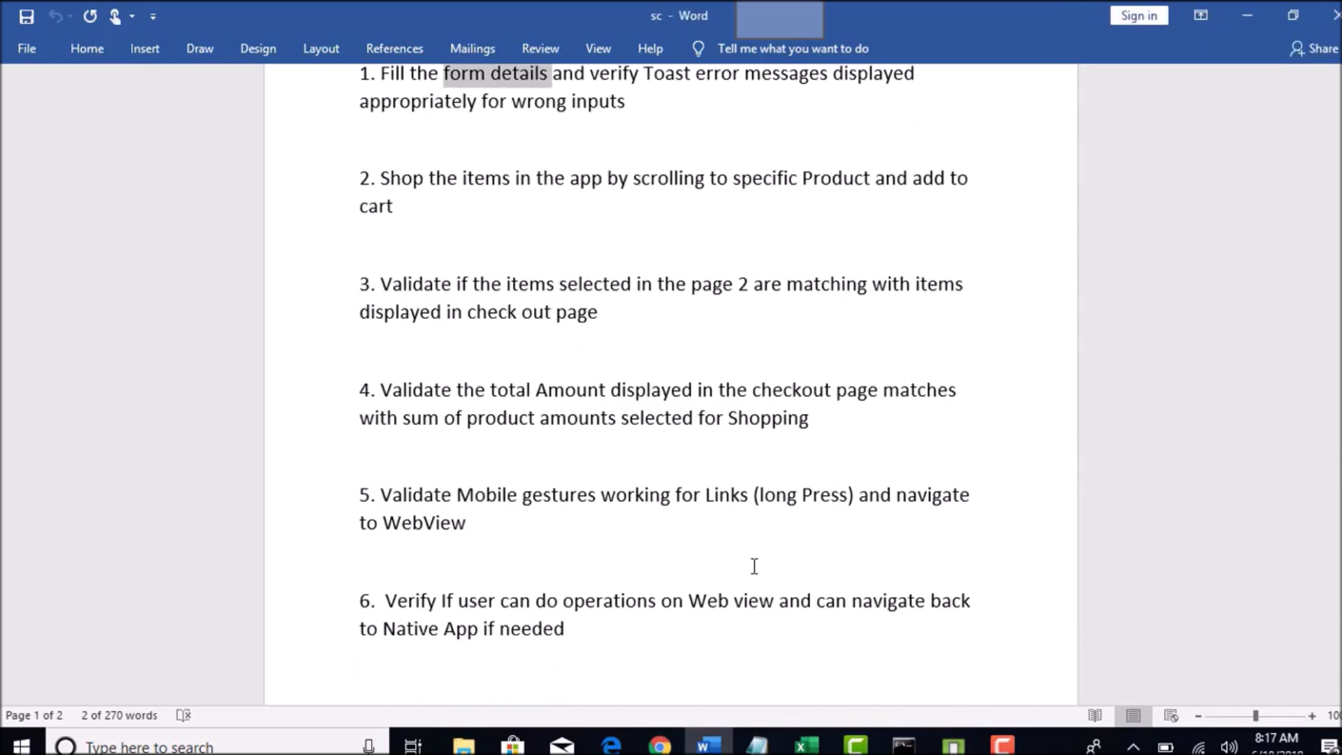
{"action": "key", "text": "alt+Tab"}
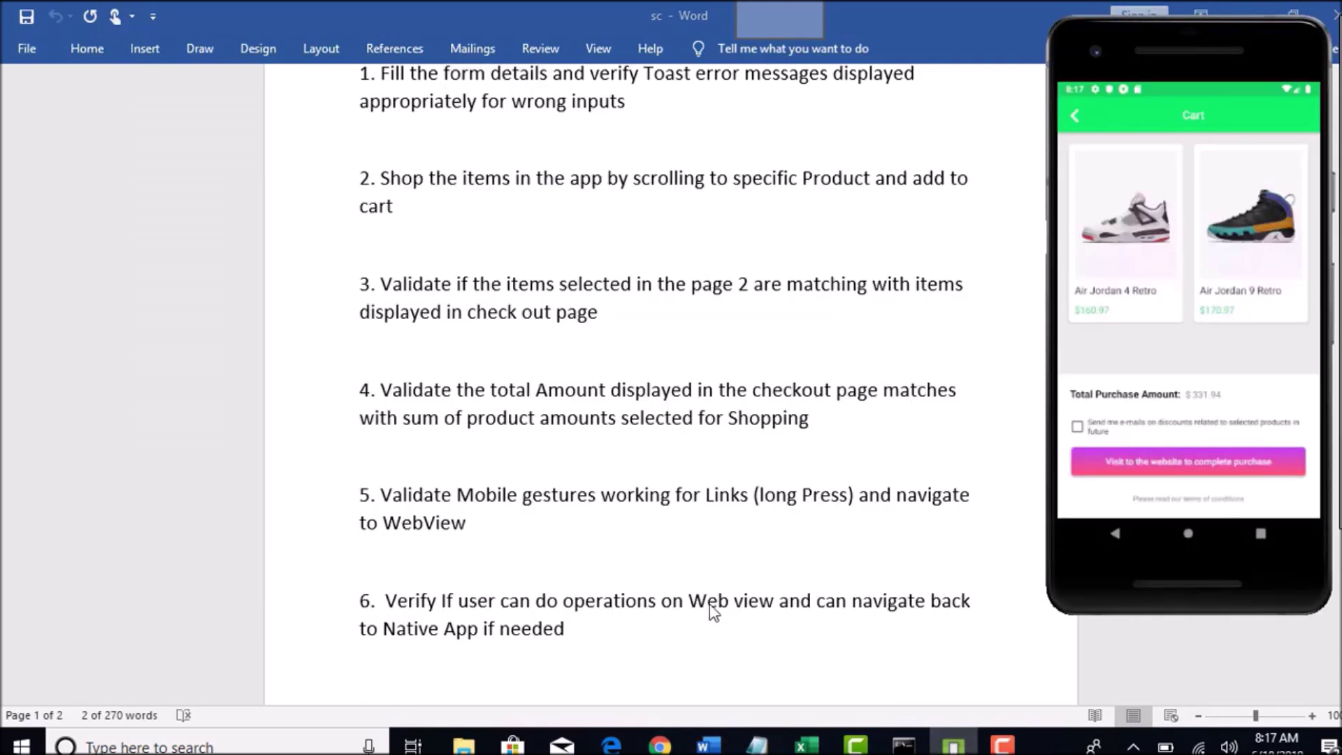
{"action": "left_click", "coordinate": [1202, 457]}
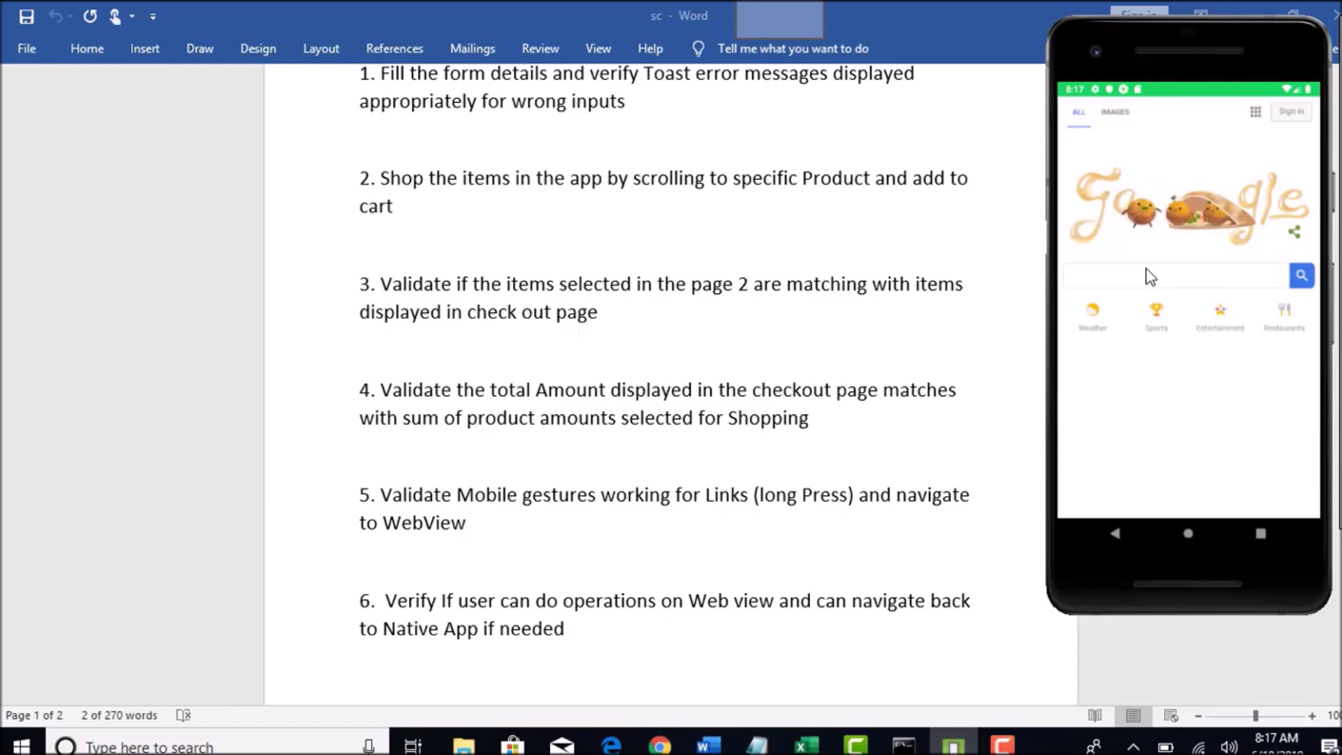
{"action": "left_click", "coordinate": [1150, 277]}
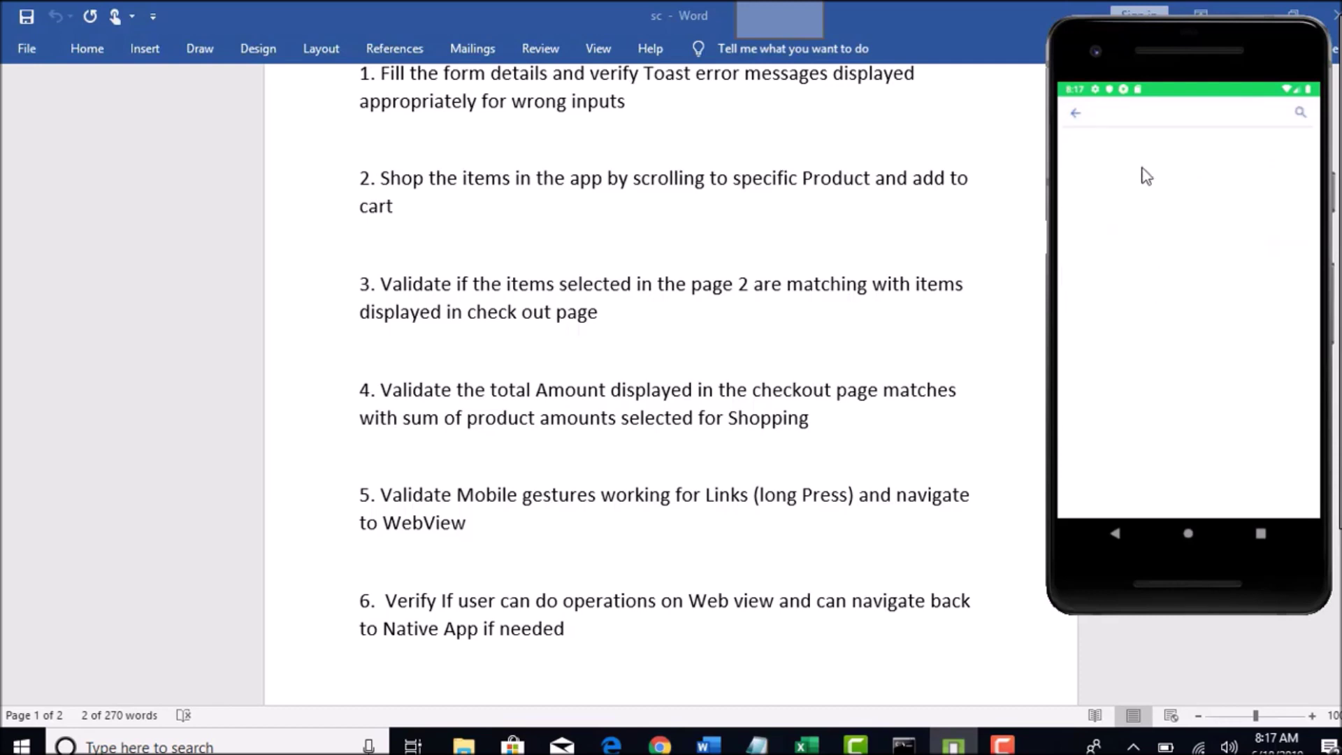
{"action": "left_click", "coordinate": [1124, 115]}
{"action": "type", "text": "h"}
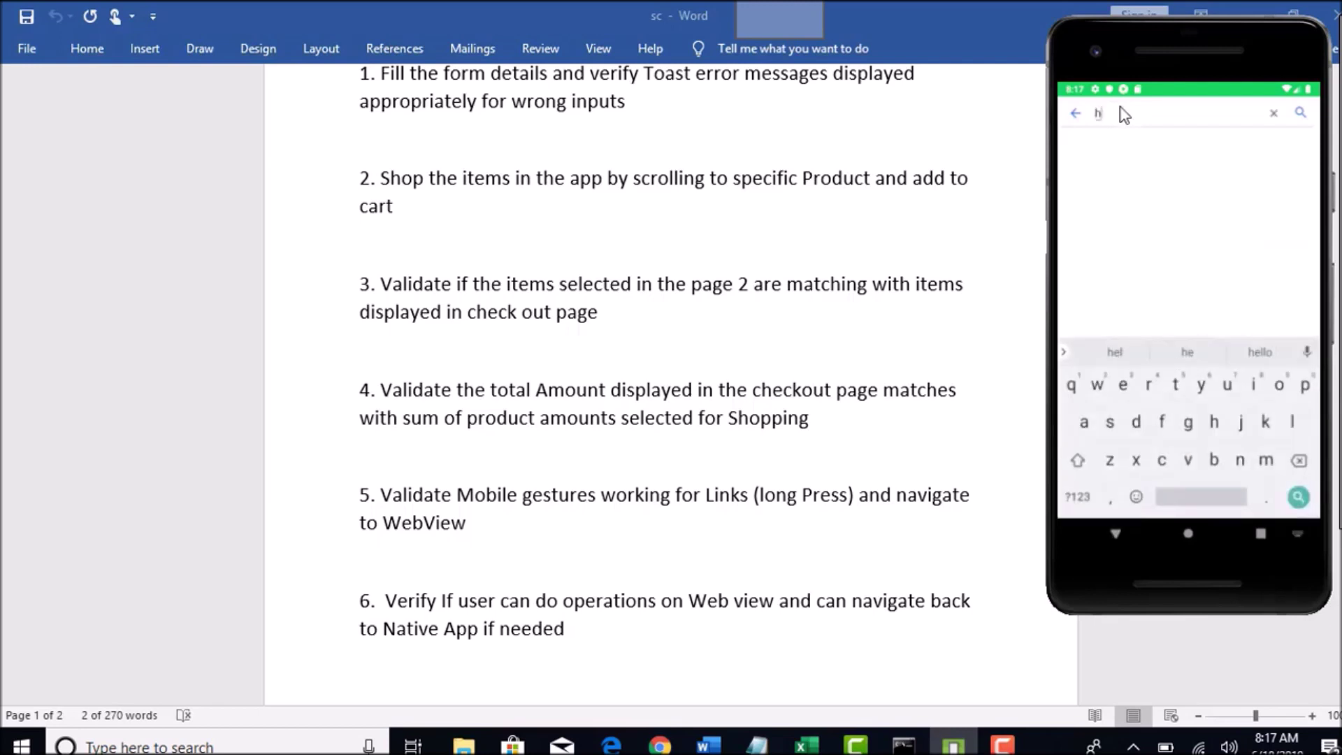
{"action": "type", "text": "ello"}
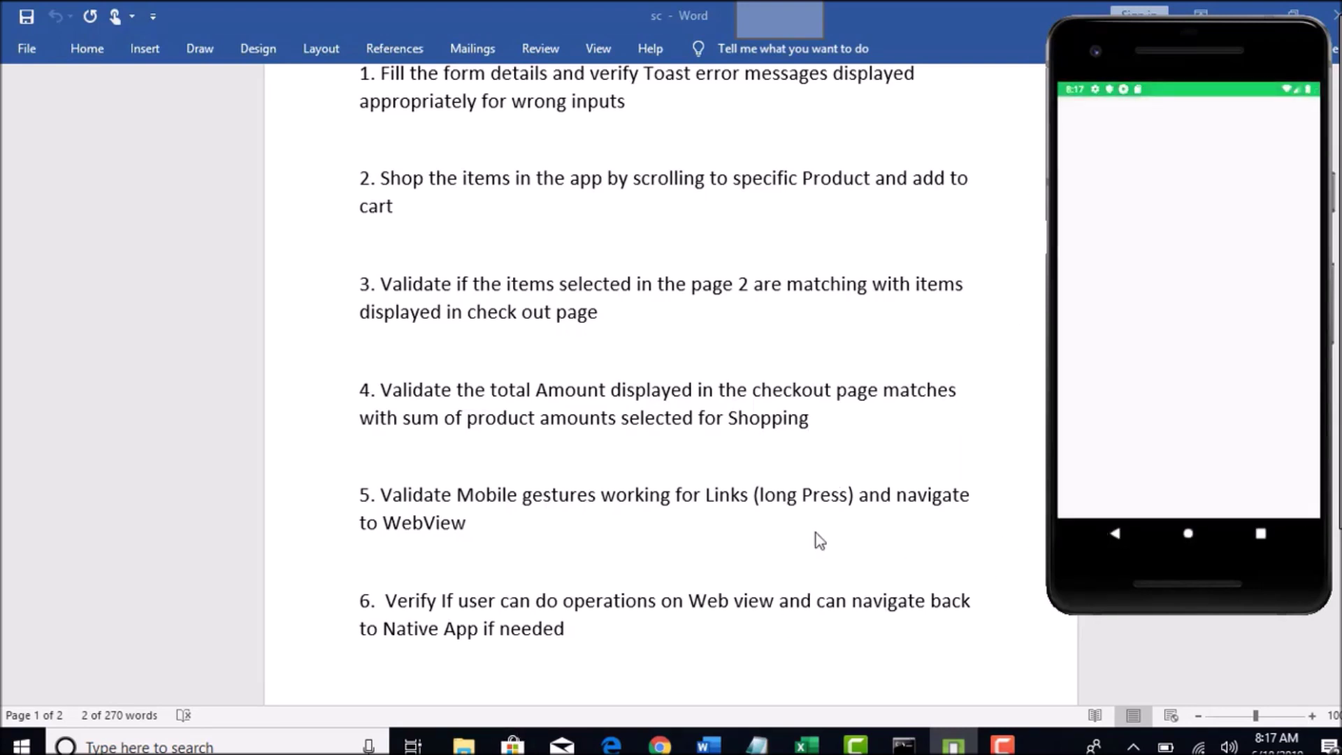
In the Word test scenarios, move 'form details' into scenario 3, then undo the move.
{"action": "key", "text": "alt+Tab"}
{"action": "scroll", "coordinate": [801, 592], "scroll_direction": "up", "scroll_amount": 2}
{"action": "scroll", "coordinate": [800, 593], "scroll_direction": "up", "scroll_amount": 3}
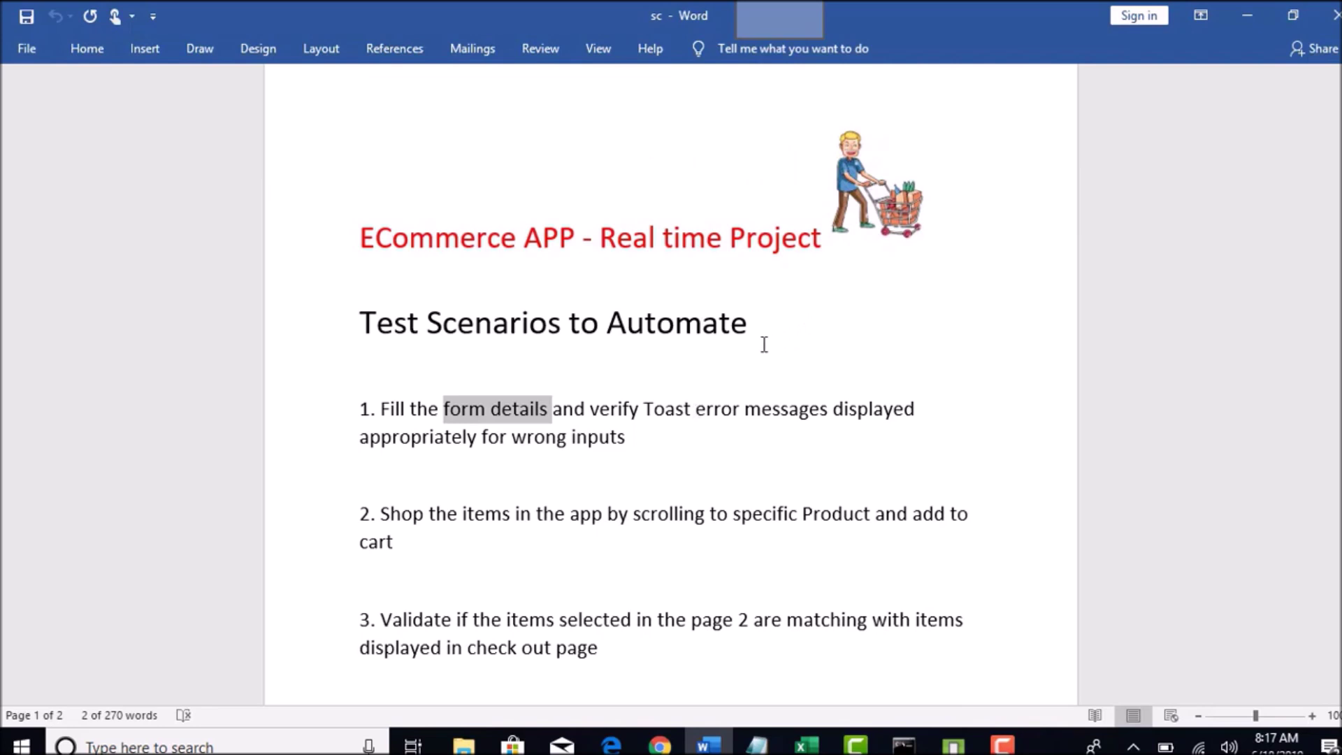
{"action": "scroll", "coordinate": [665, 381], "scroll_direction": "down", "scroll_amount": 3}
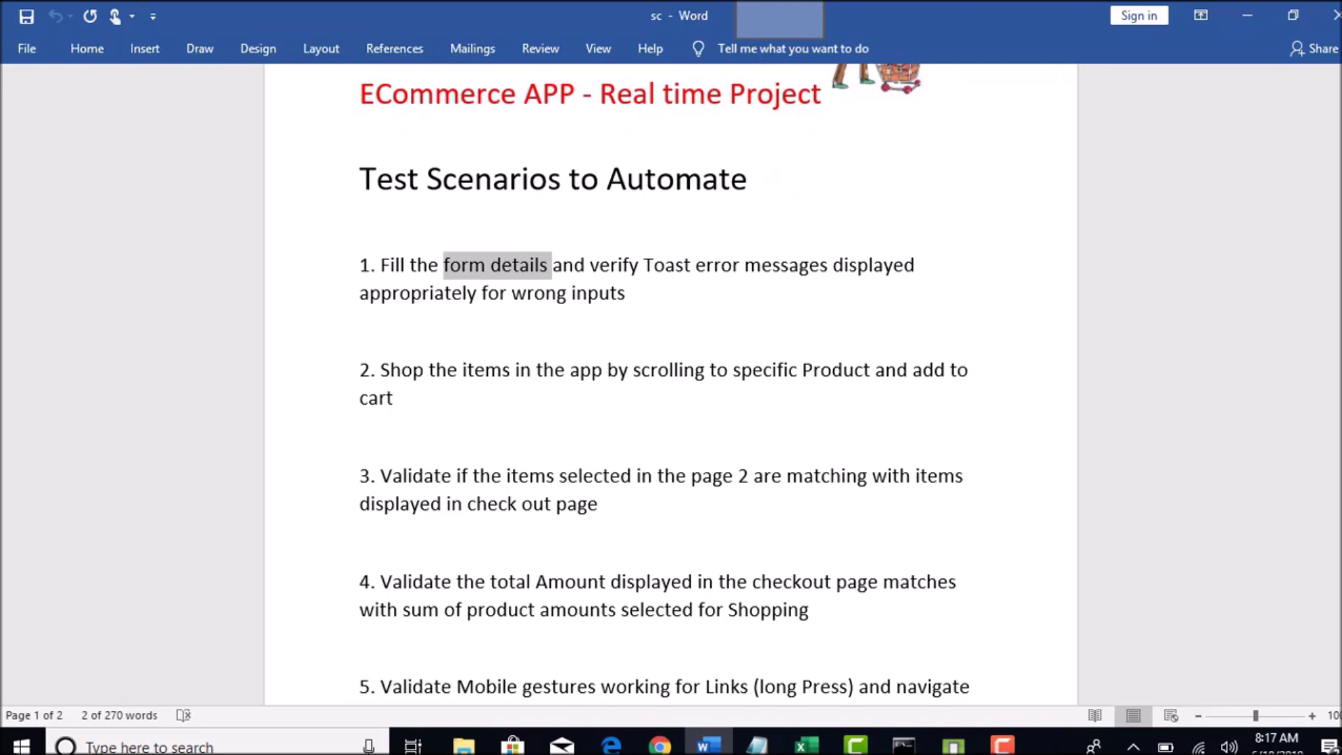
{"action": "left_click_drag", "start_coordinate": [544, 277], "coordinate": [731, 506]}
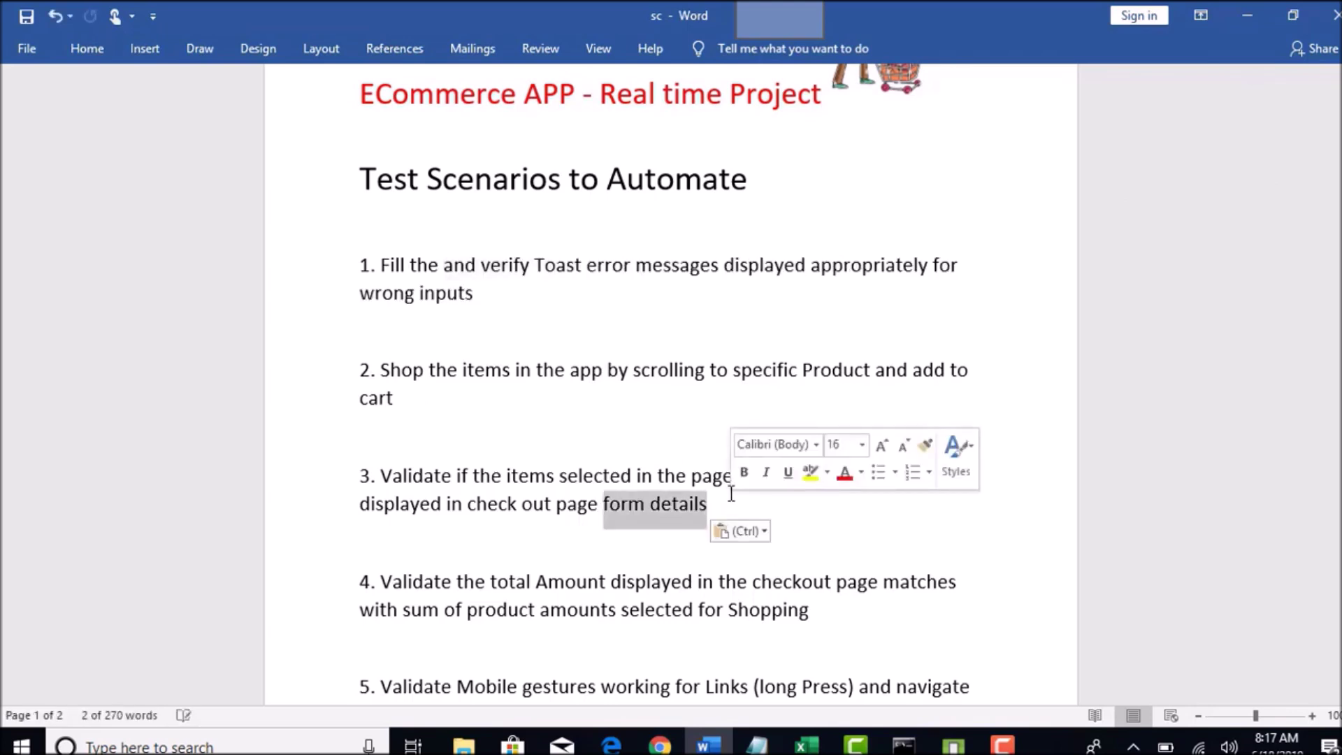
{"action": "key", "text": "ctrl+z"}
Move the emulator window left and back out of General Store to the Android home screen.
{"action": "left_click", "coordinate": [954, 742]}
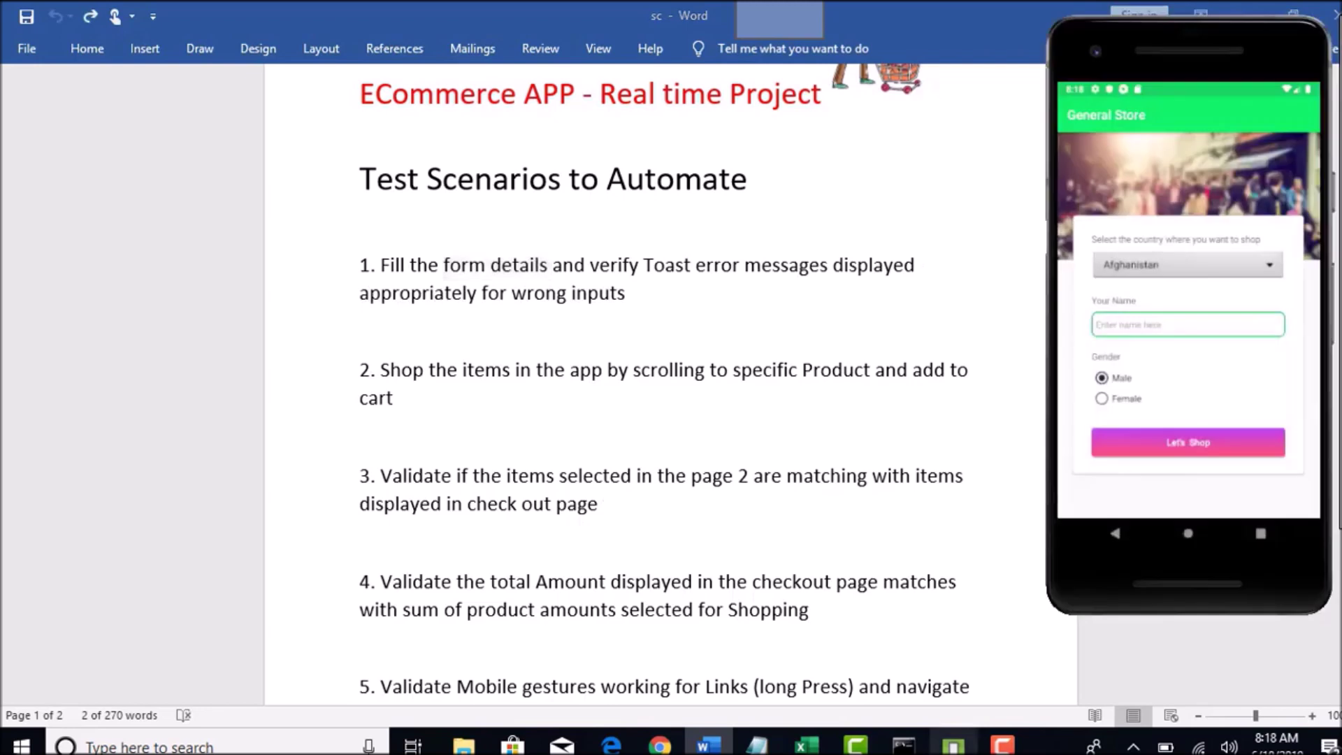
{"action": "left_click_drag", "start_coordinate": [1160, 42], "coordinate": [1000, 38]}
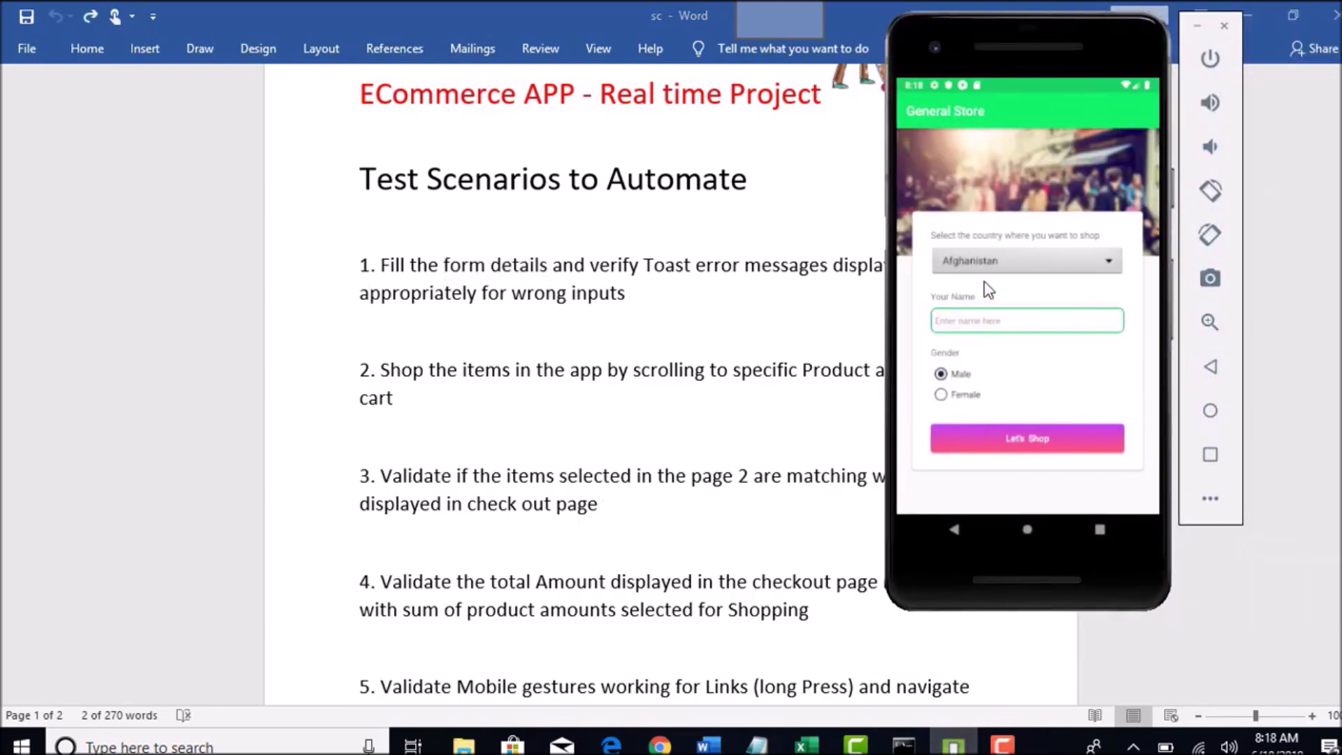
{"action": "left_click", "coordinate": [952, 532]}
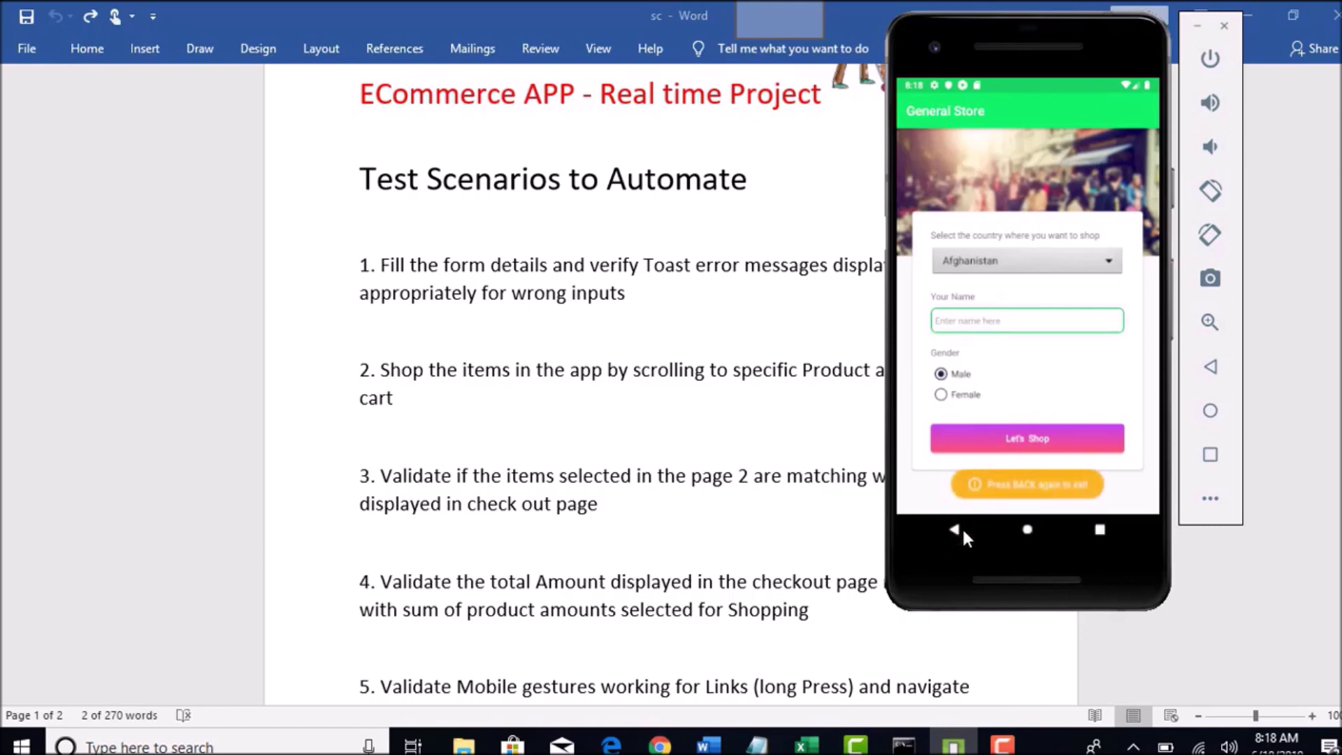
{"action": "left_click_drag", "start_coordinate": [988, 30], "coordinate": [979, 24]}
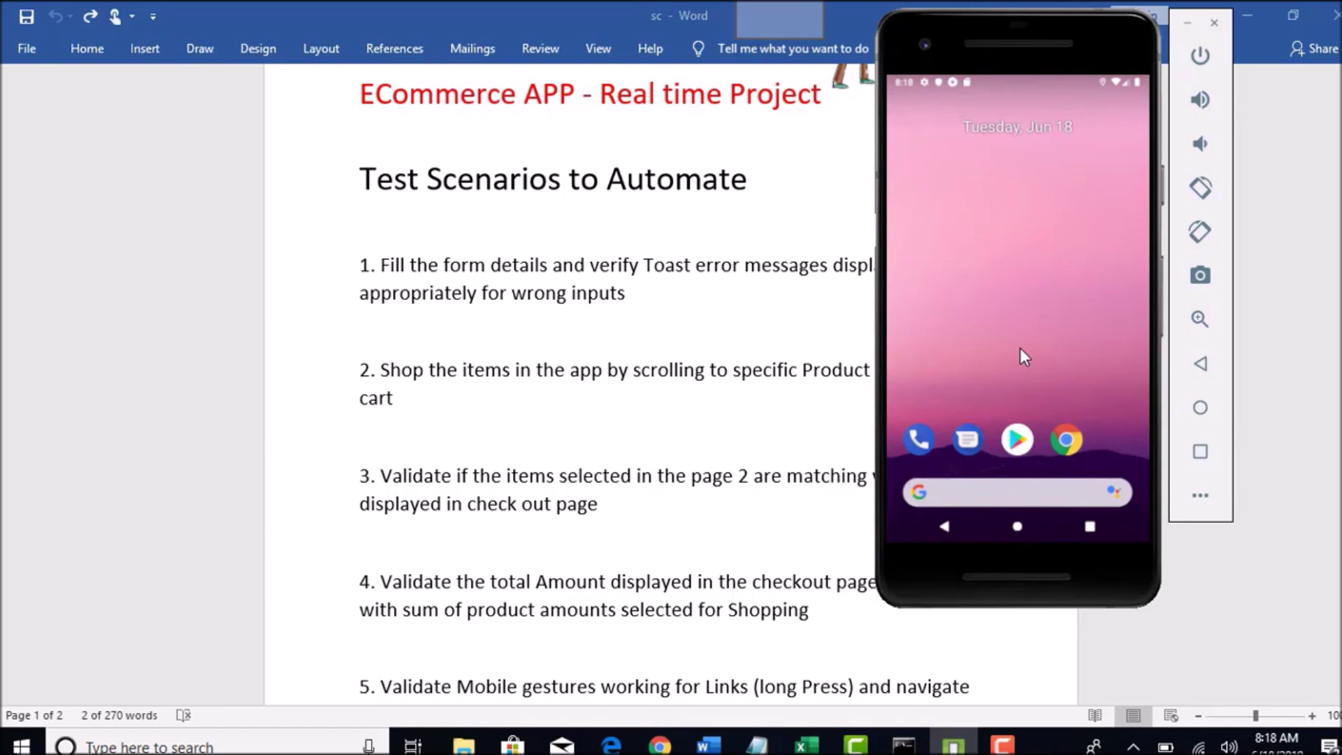
{"action": "key", "text": "alt+Tab"}
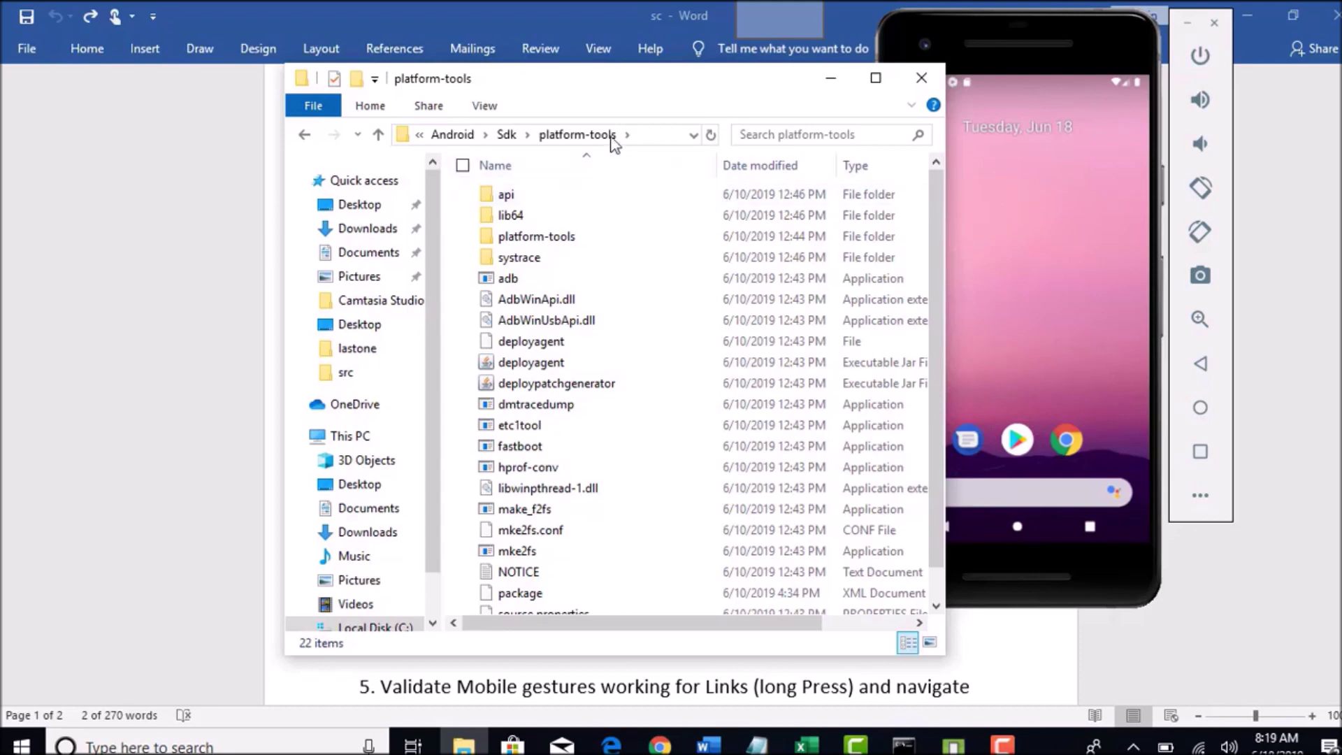
Launch a Command Prompt with Win+R and cmd, positioned beside File Explorer.
{"action": "left_click", "coordinate": [655, 140]}
{"action": "key", "text": "ctrl+c"}
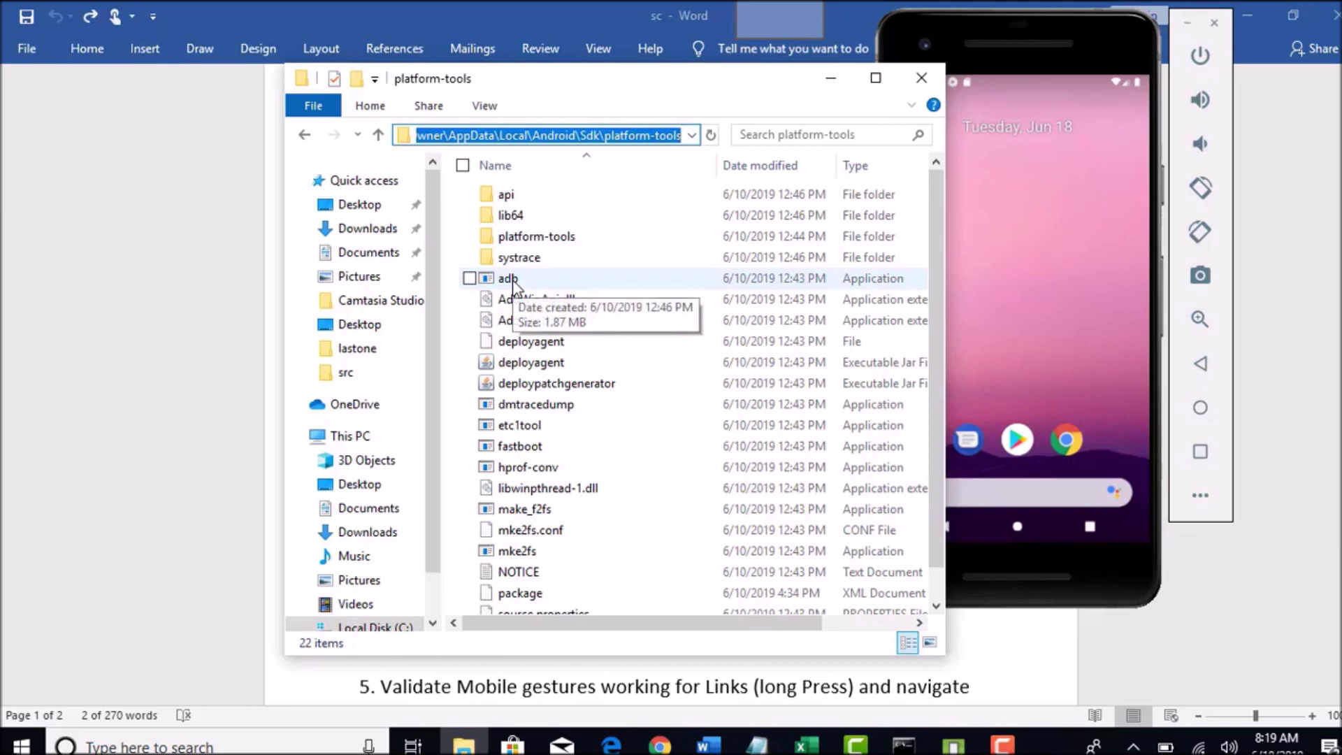
{"action": "key", "text": "super+r"}
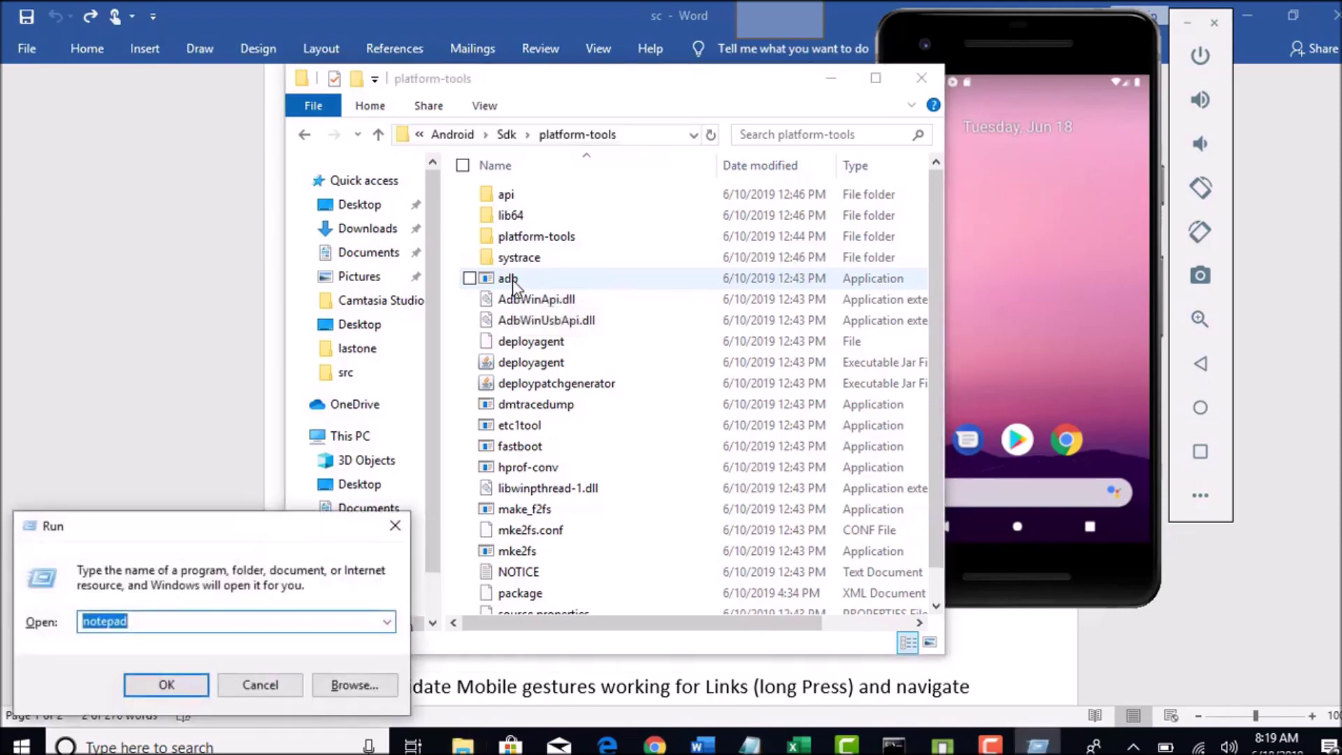
{"action": "type", "text": "cmd"}
{"action": "key", "text": "Return"}
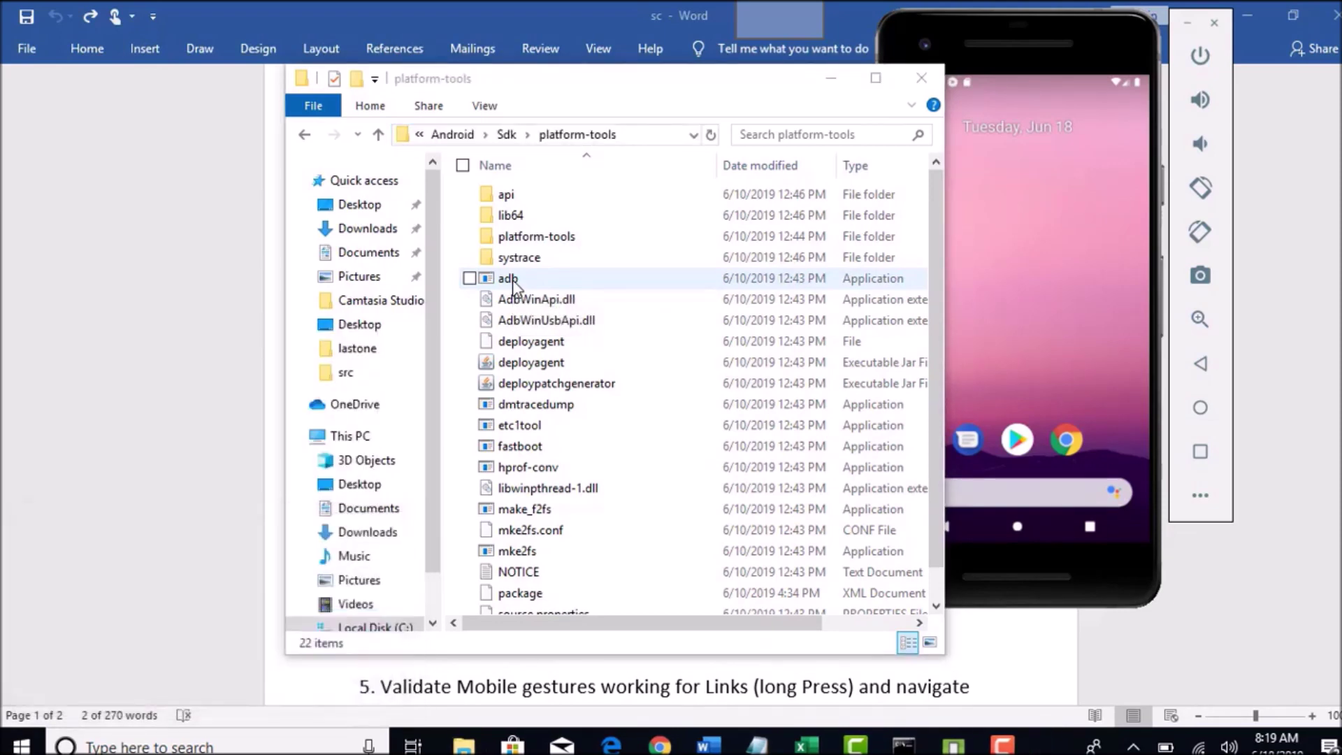
{"action": "left_click_drag", "start_coordinate": [513, 48], "coordinate": [761, 261]}
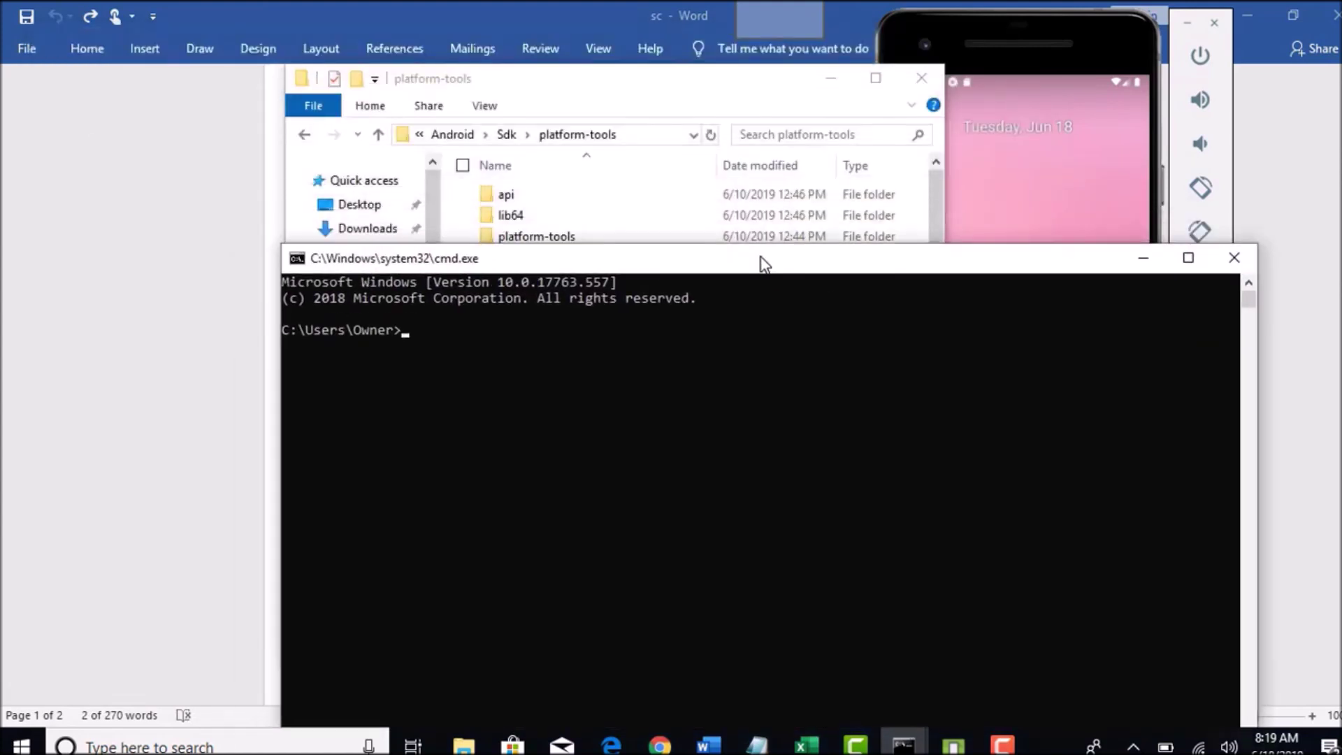
Copy the platform-tools path from Explorer, cd into it, and type 'adb install'.
{"action": "left_click", "coordinate": [643, 136]}
{"action": "left_click", "coordinate": [643, 136]}
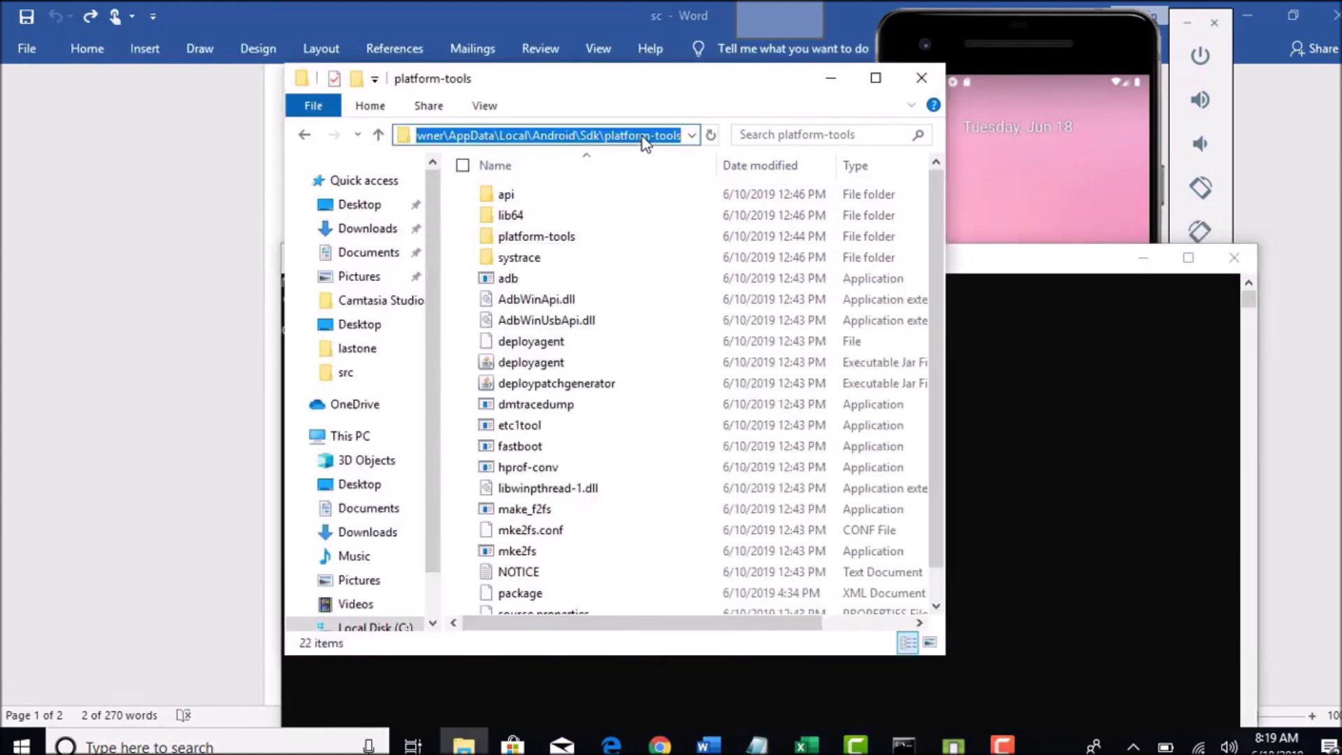
{"action": "left_click", "coordinate": [1066, 271]}
{"action": "type", "text": "cd"}
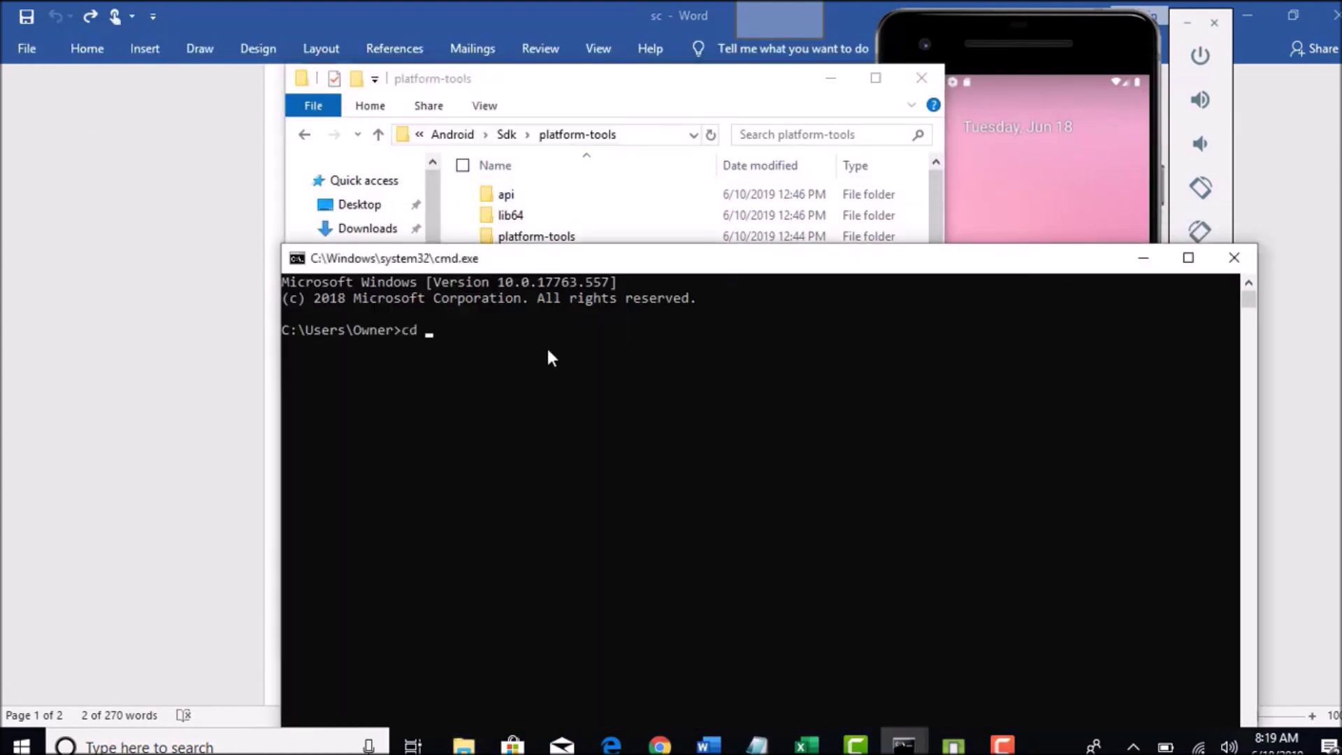
{"action": "key", "text": "ctrl+v"}
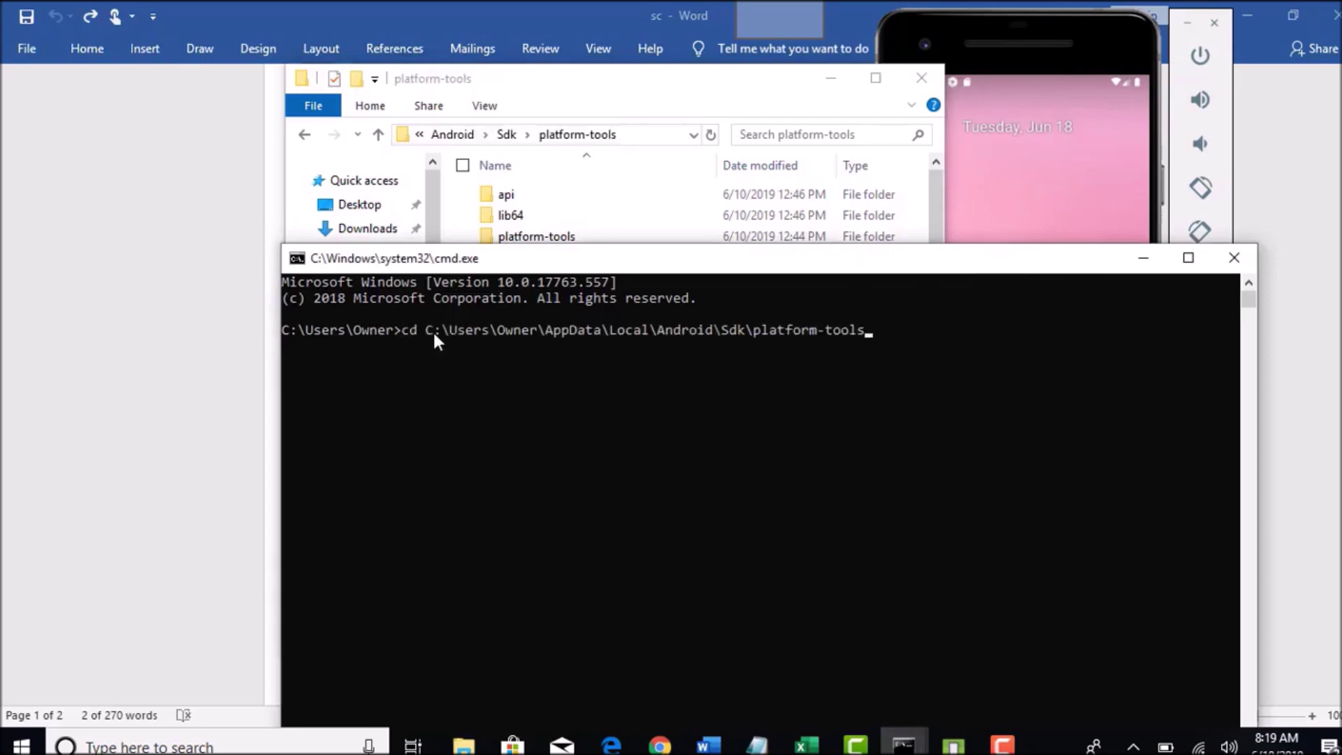
{"action": "key", "text": "Return"}
{"action": "type", "text": "adb "}
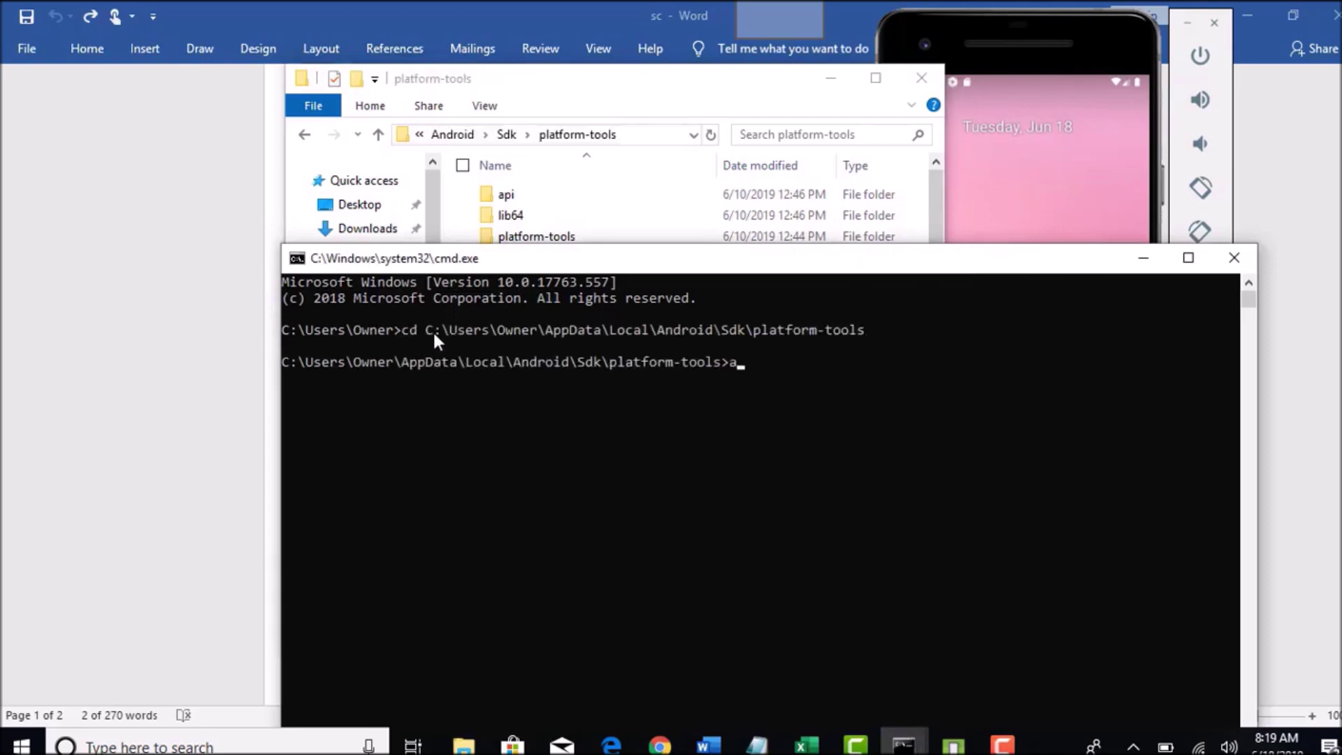
{"action": "type", "text": "install"}
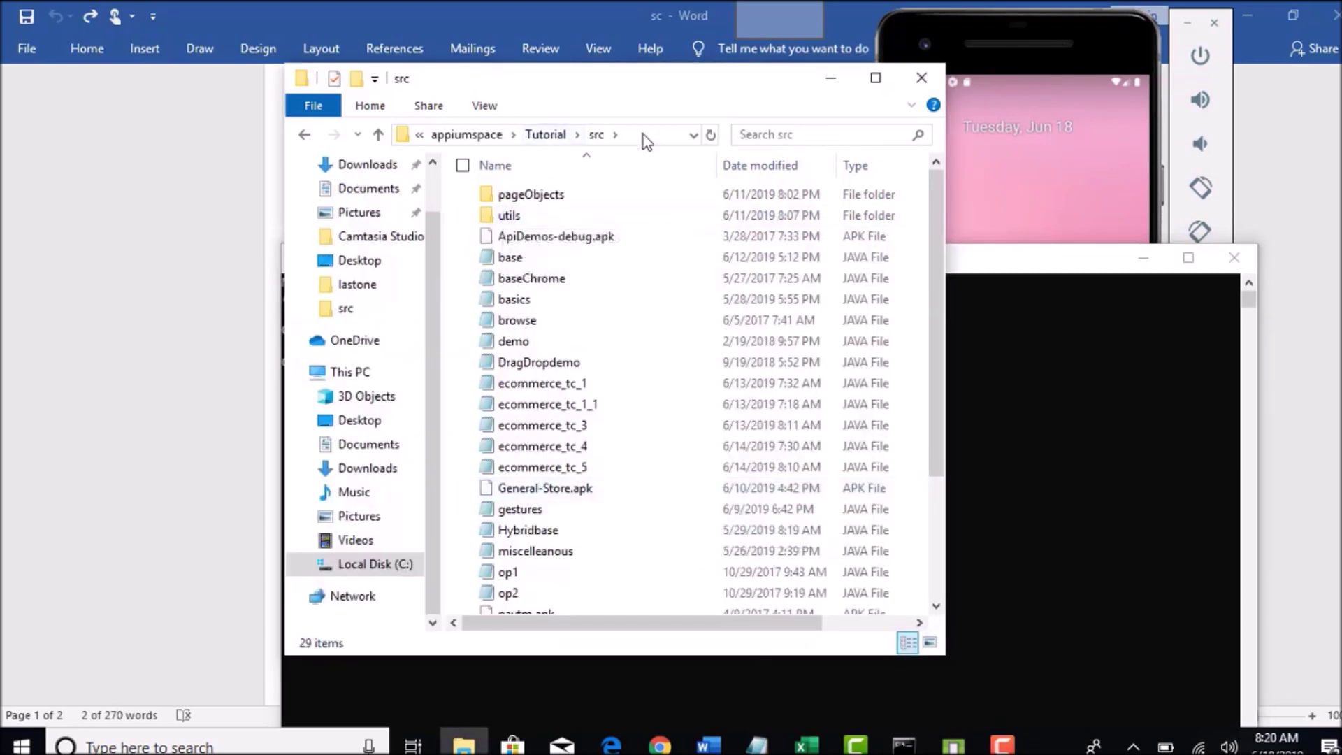
Paste the Tutorial src folder path after 'adb install' in the console.
{"action": "left_click", "coordinate": [639, 136]}
{"action": "key", "text": "super+c"}
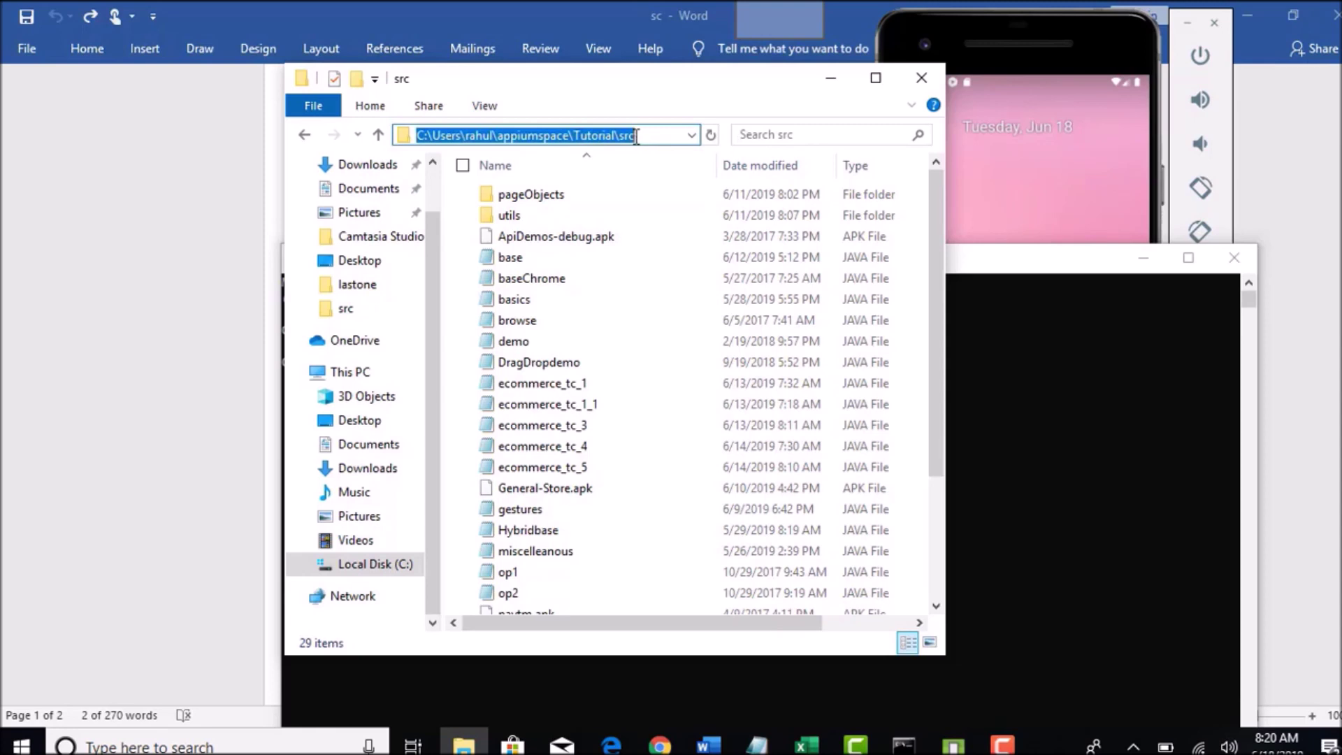
{"action": "left_click", "coordinate": [979, 258]}
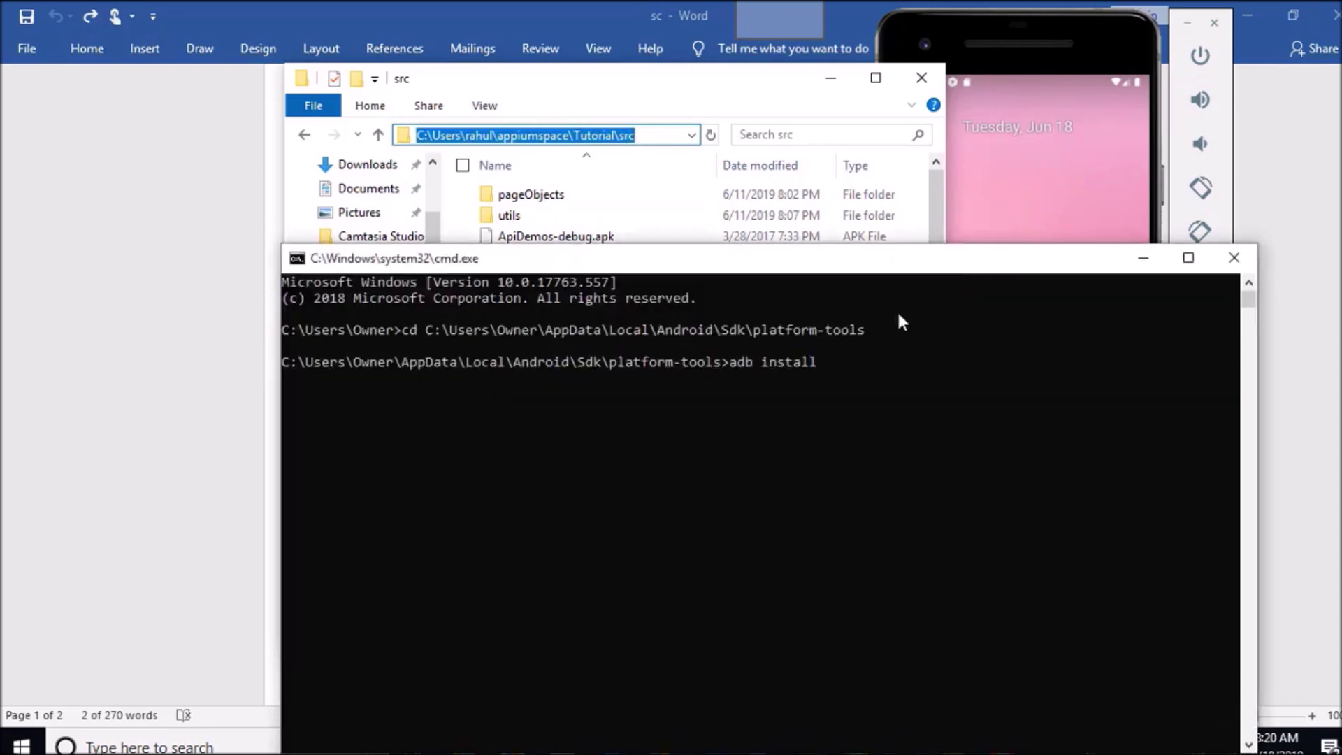
{"action": "right_click", "coordinate": [828, 358]}
{"action": "type", "text": "\\"}
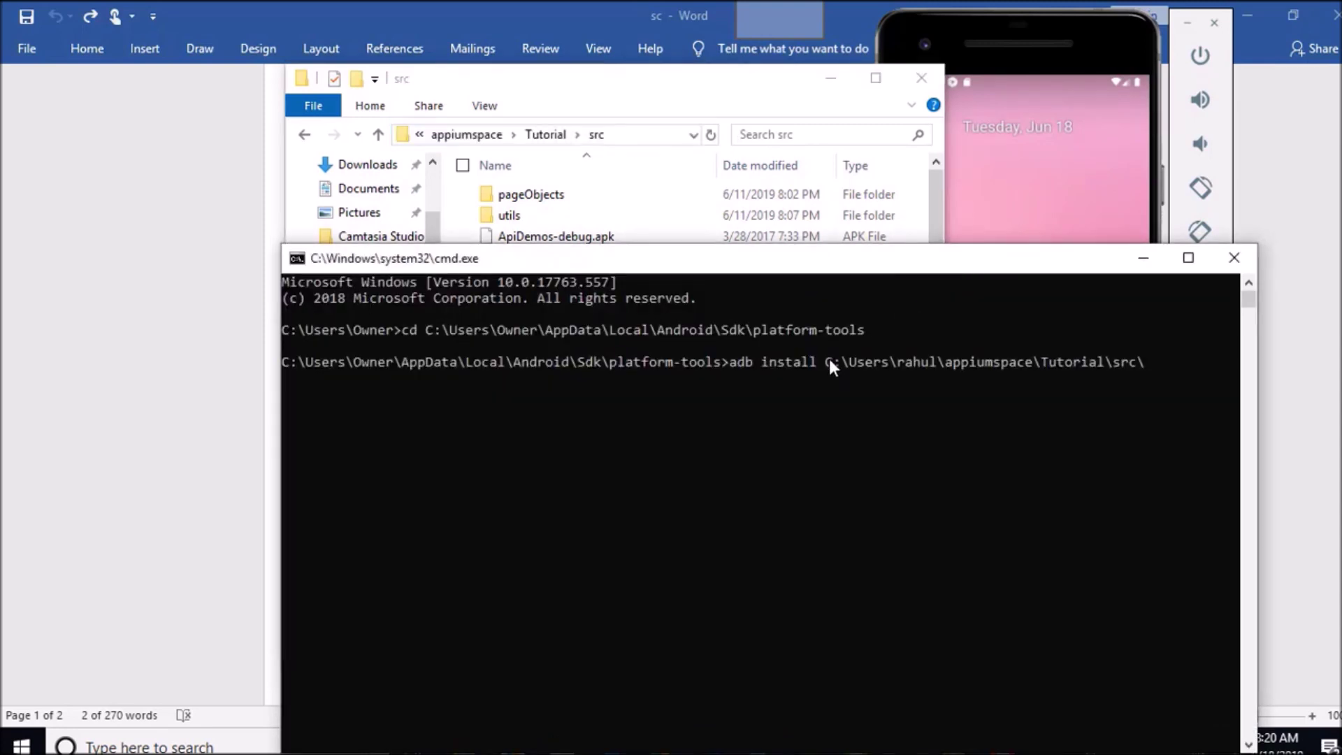
Complete the path with General-Store.apk and run the install, which reports Success.
{"action": "left_click_drag", "start_coordinate": [645, 80], "coordinate": [613, 57]}
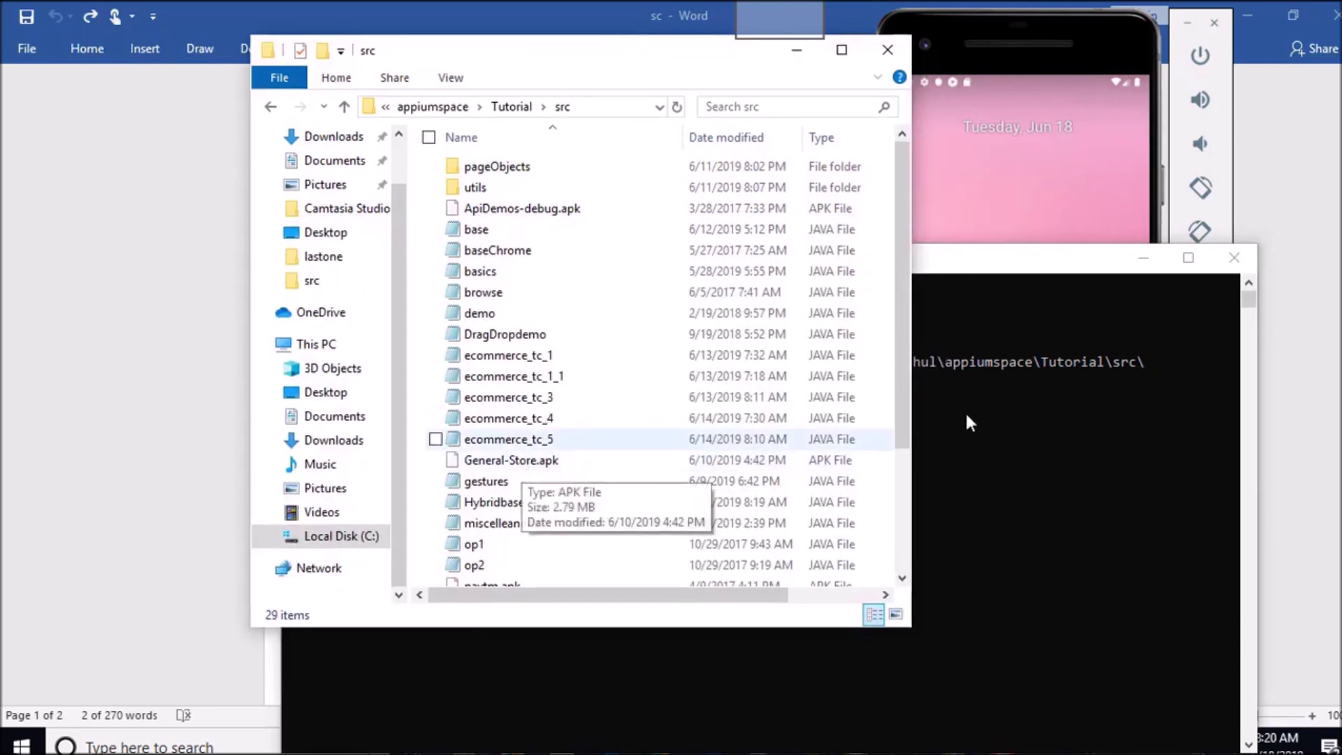
{"action": "left_click", "coordinate": [1148, 362]}
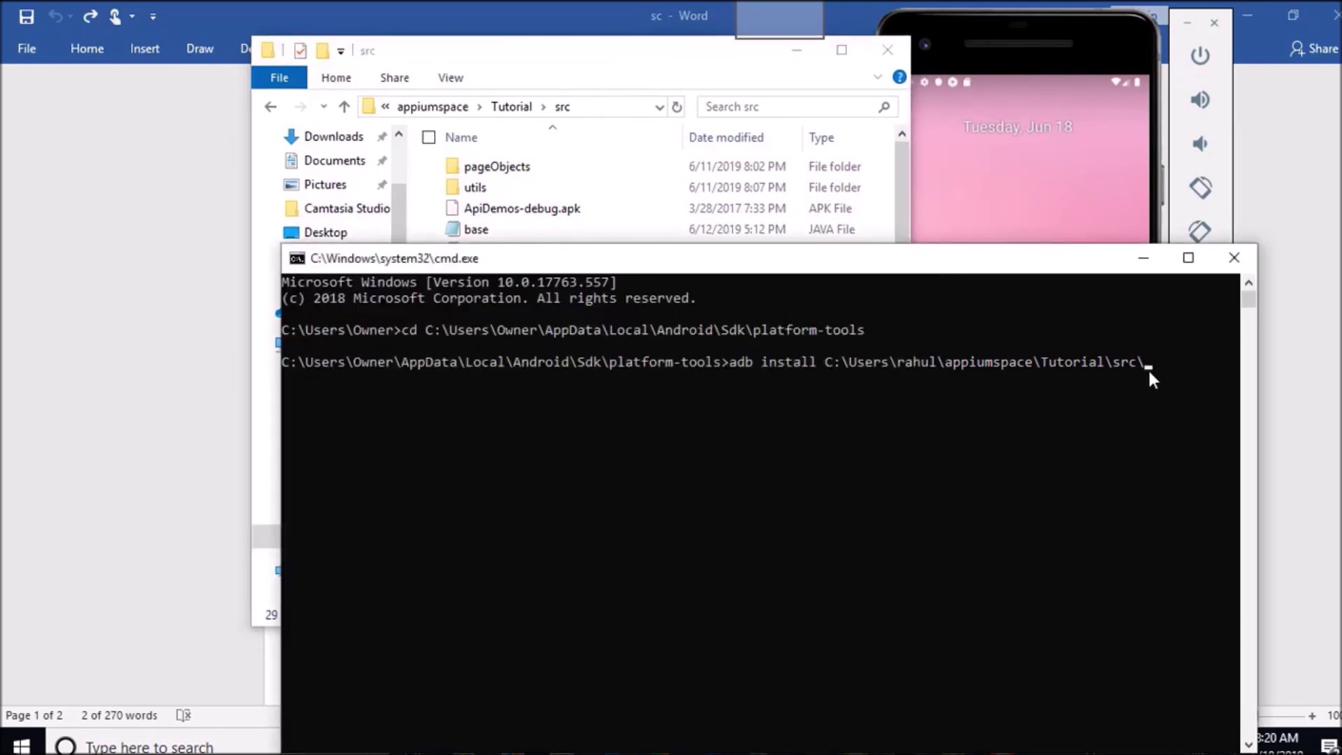
{"action": "type", "text": "general-"}
{"action": "key", "text": "BackSpace"}
{"action": "key", "text": "BackSpace"}
{"action": "type", "text": "neral-S"}
{"action": "left_click_drag", "start_coordinate": [653, 61], "coordinate": [534, 41]}
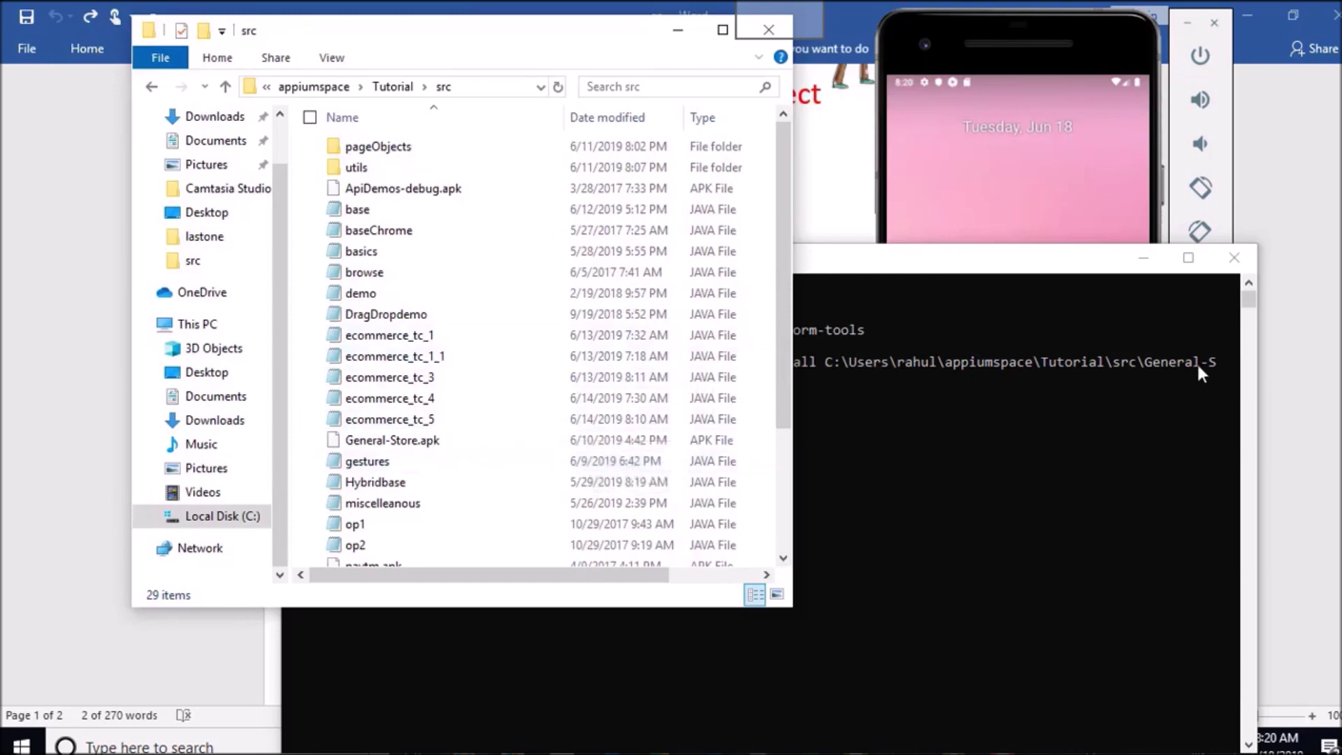
{"action": "left_click", "coordinate": [1221, 368]}
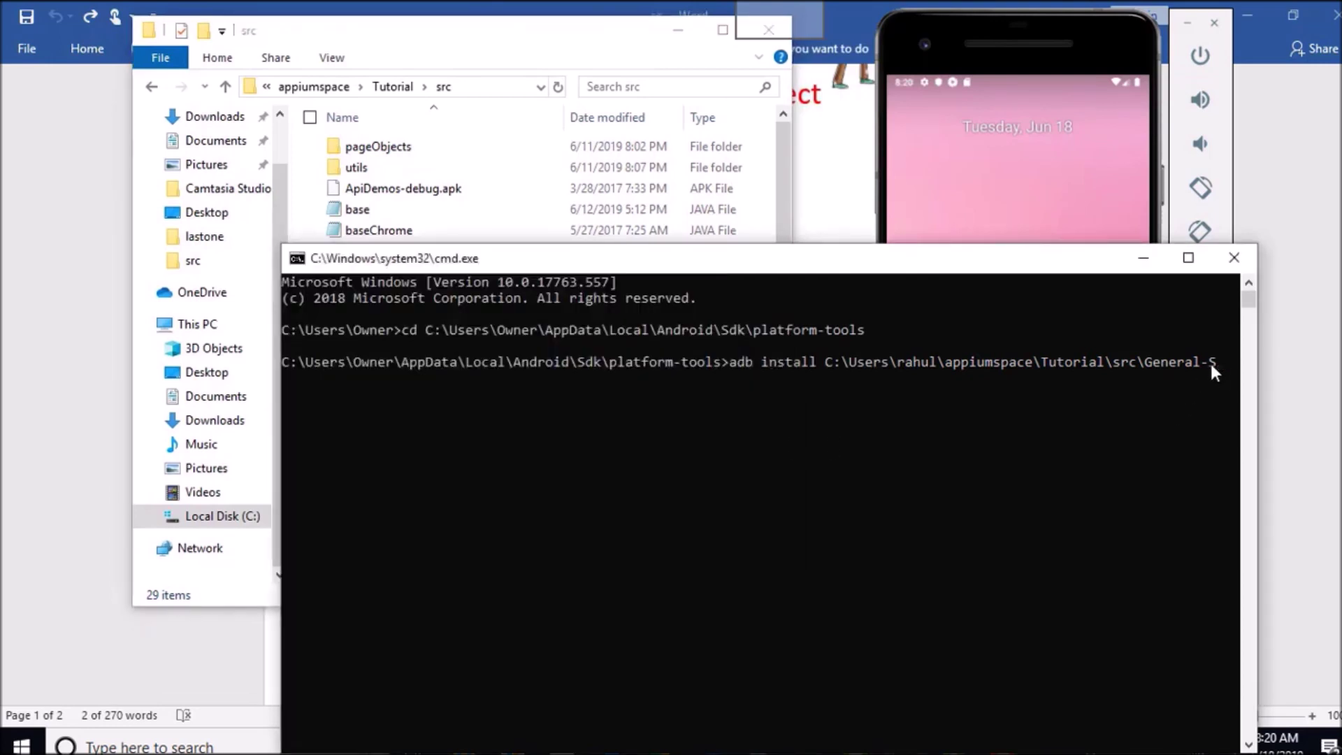
{"action": "type", "text": "re.apk"}
{"action": "key", "text": "Return"}
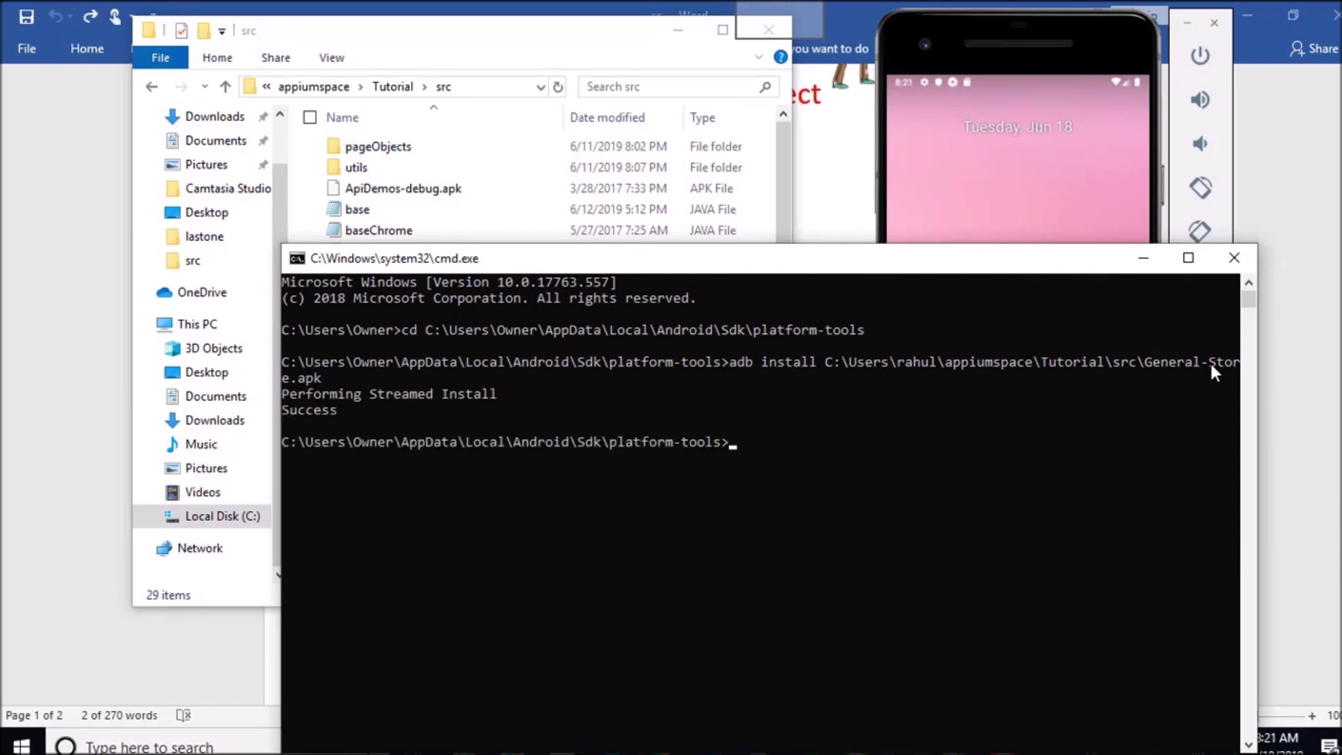
{"action": "left_click_drag", "start_coordinate": [731, 264], "coordinate": [559, 63]}
{"action": "left_click", "coordinate": [1021, 18]}
Rearrange the emulator and console windows to review the install output.
{"action": "left_click_drag", "start_coordinate": [1020, 18], "coordinate": [1093, 24]}
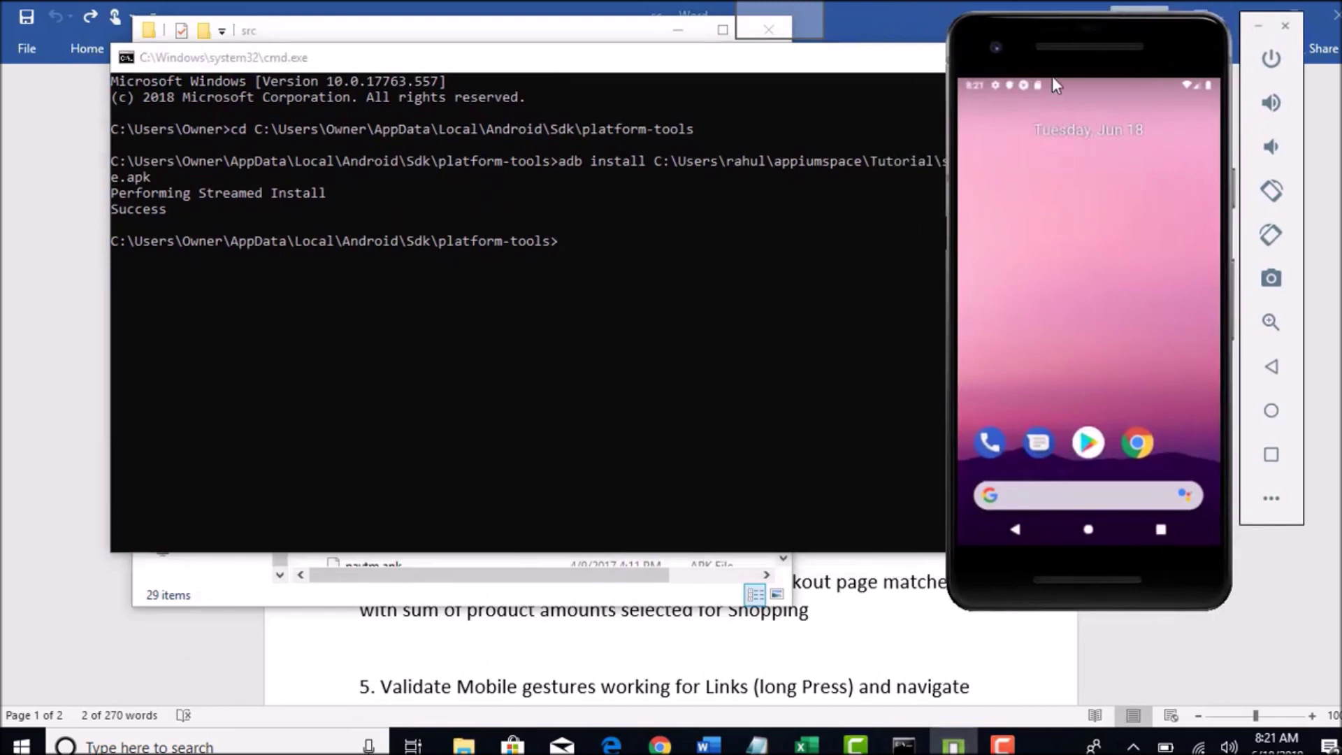
{"action": "left_click_drag", "start_coordinate": [820, 56], "coordinate": [821, 72]}
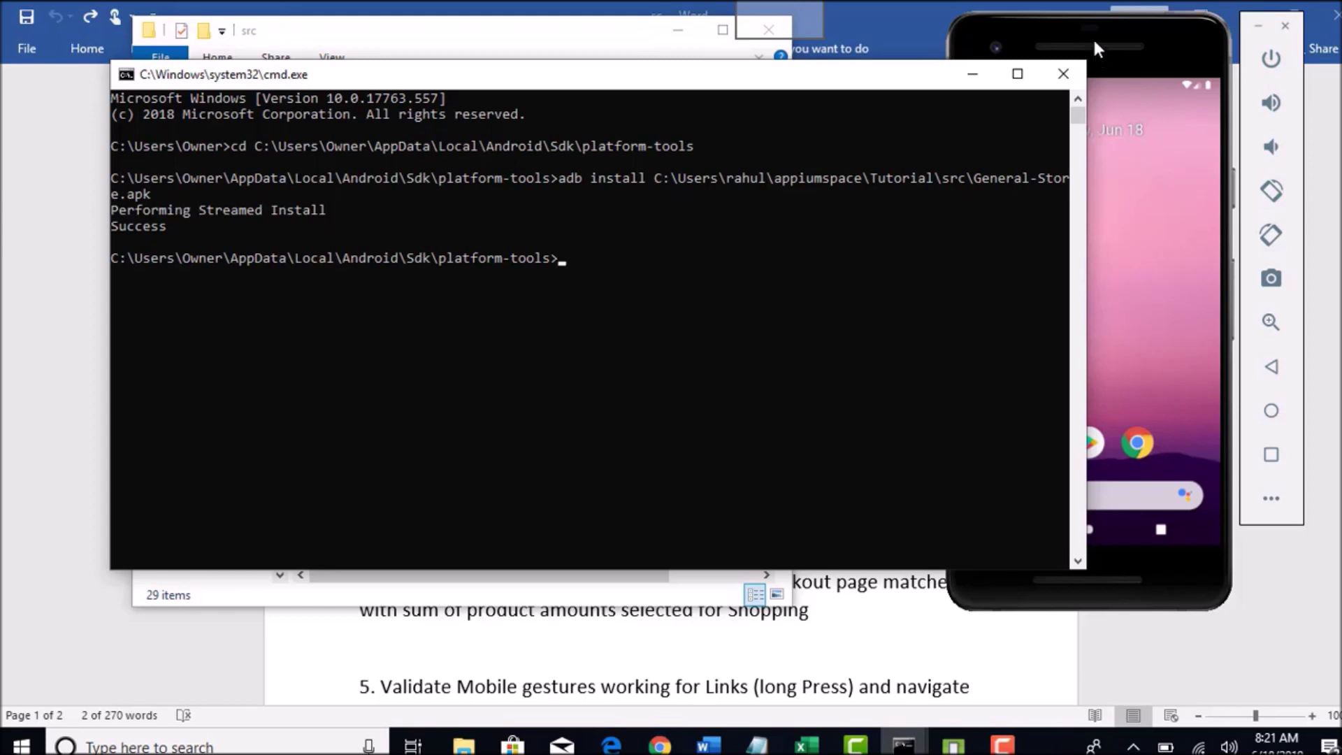
{"action": "left_click_drag", "start_coordinate": [1092, 36], "coordinate": [983, 61]}
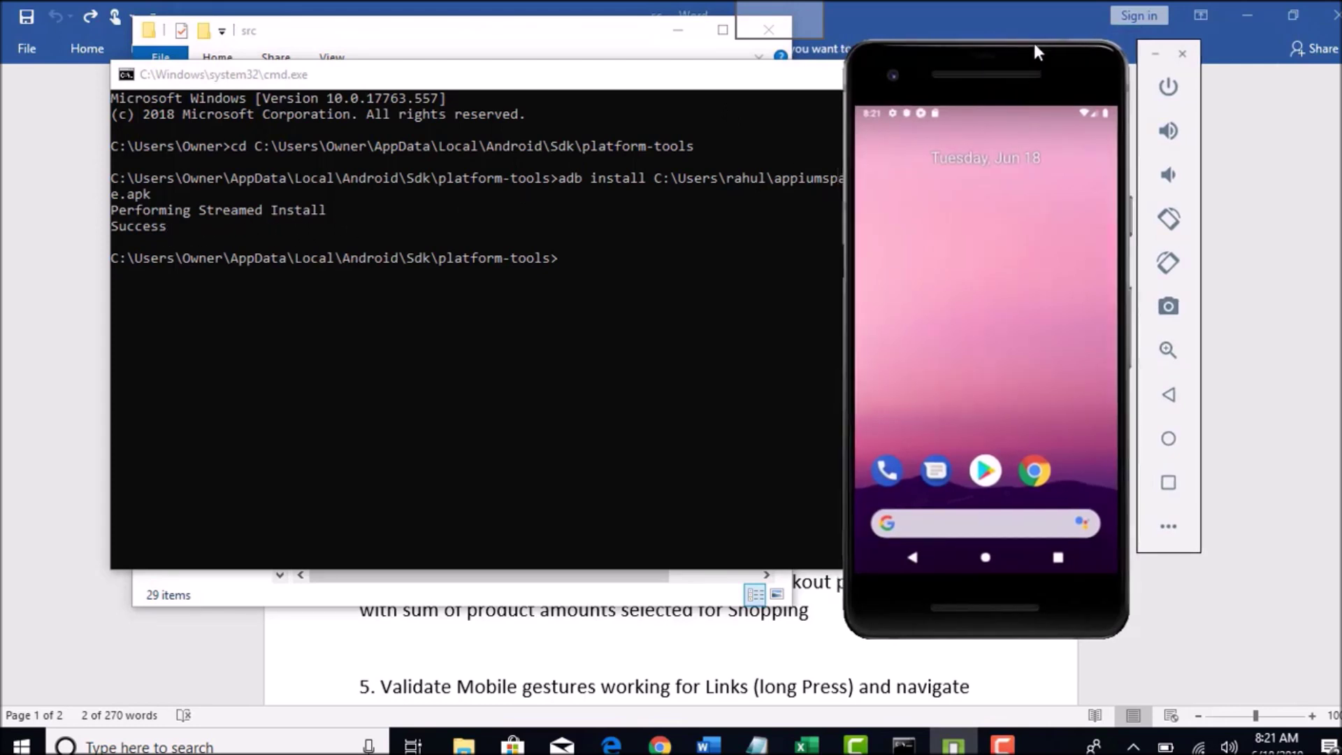
{"action": "left_click_drag", "start_coordinate": [1033, 40], "coordinate": [1055, 44]}
Open the app drawer, launch GeneralStore, and select the Your Name field.
{"action": "left_click_drag", "start_coordinate": [1009, 565], "coordinate": [1046, 241]}
{"action": "left_click", "coordinate": [1048, 212]}
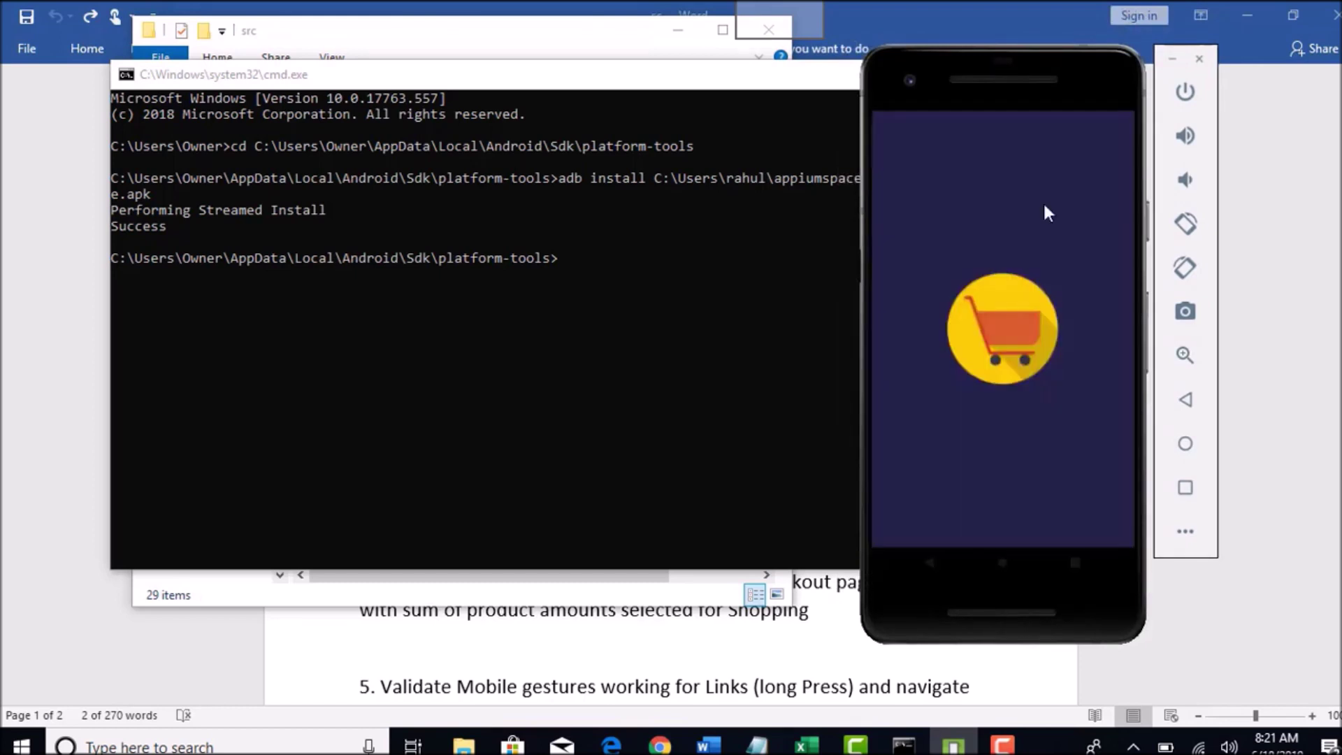
{"action": "left_click_drag", "start_coordinate": [1014, 79], "coordinate": [961, 77]}
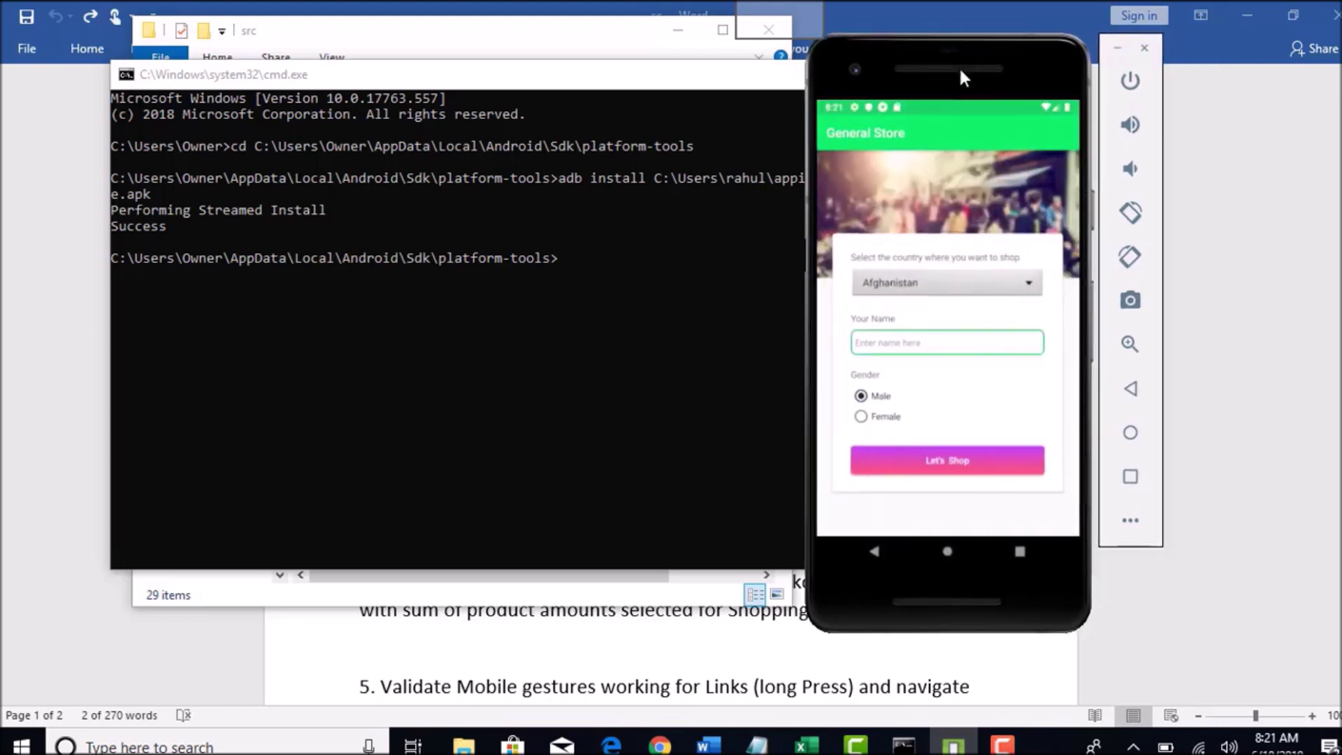
{"action": "left_click", "coordinate": [945, 348]}
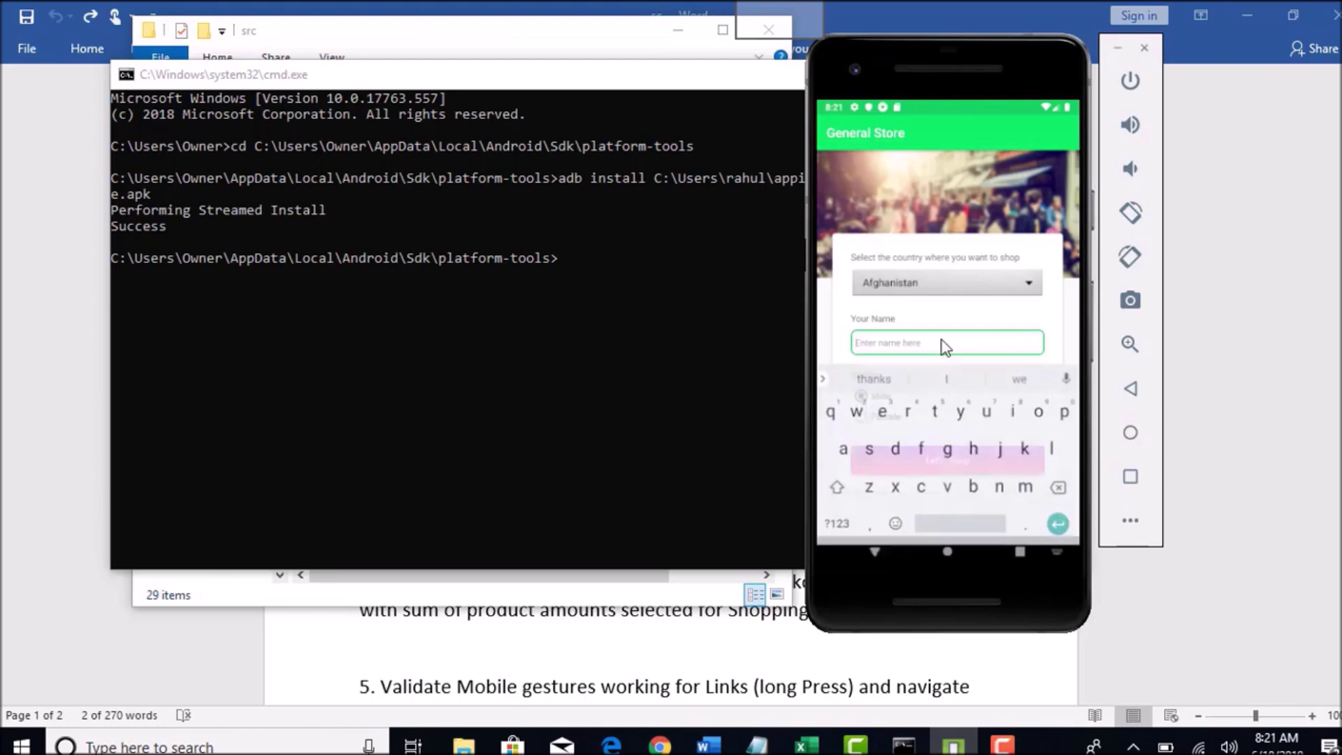